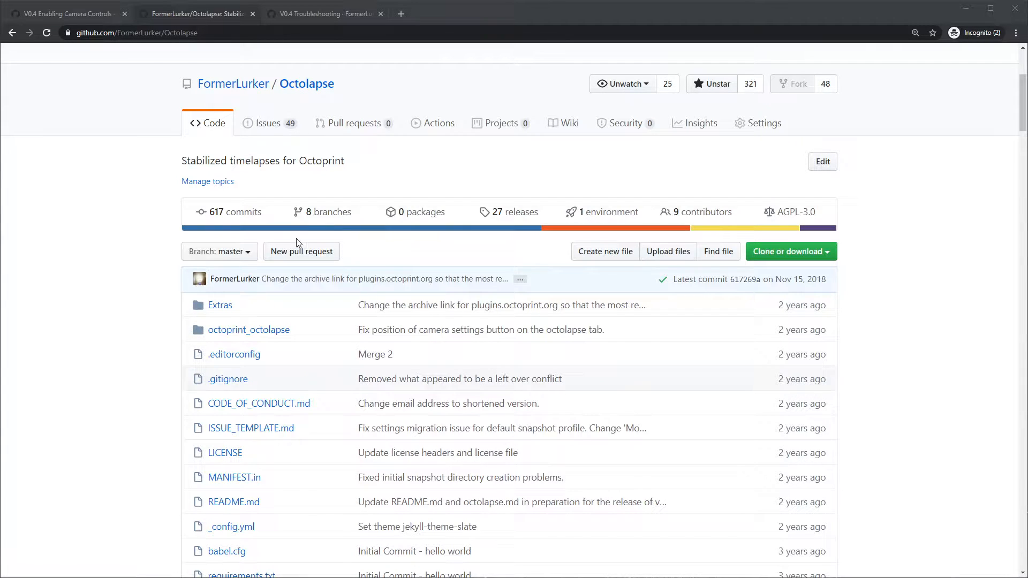
- Open the wiki of the Octolapse repository
{"action": "scroll", "coordinate": [358, 297], "scroll_direction": "down", "scroll_amount": 1}
{"action": "scroll", "coordinate": [516, 164], "scroll_direction": "up", "scroll_amount": 3}
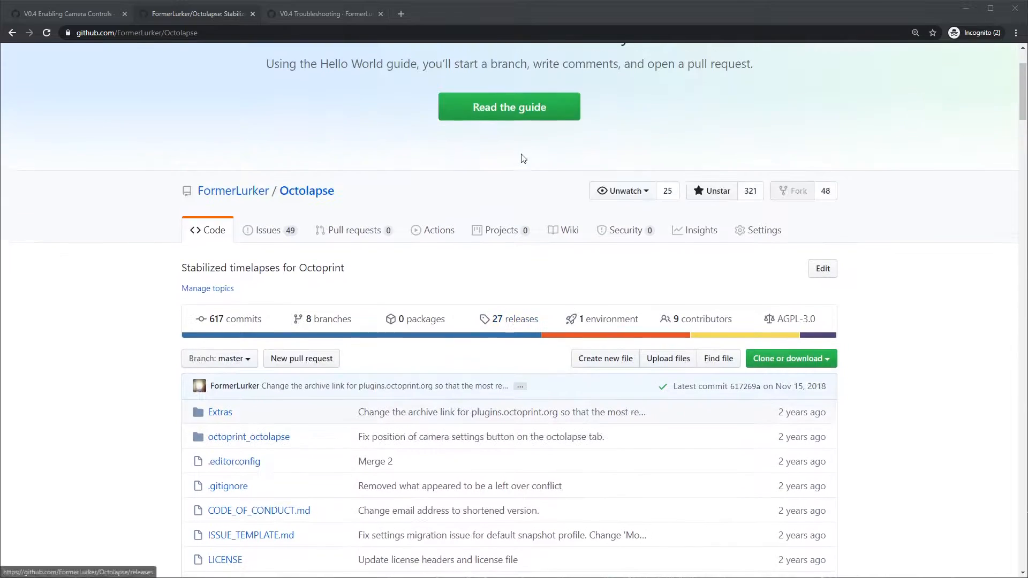
{"action": "left_click", "coordinate": [565, 232]}
- Open the Enable Custom Image Preferences guide from the wiki's list of v0.4+ guides
{"action": "scroll", "coordinate": [921, 356], "scroll_direction": "down", "scroll_amount": 3}
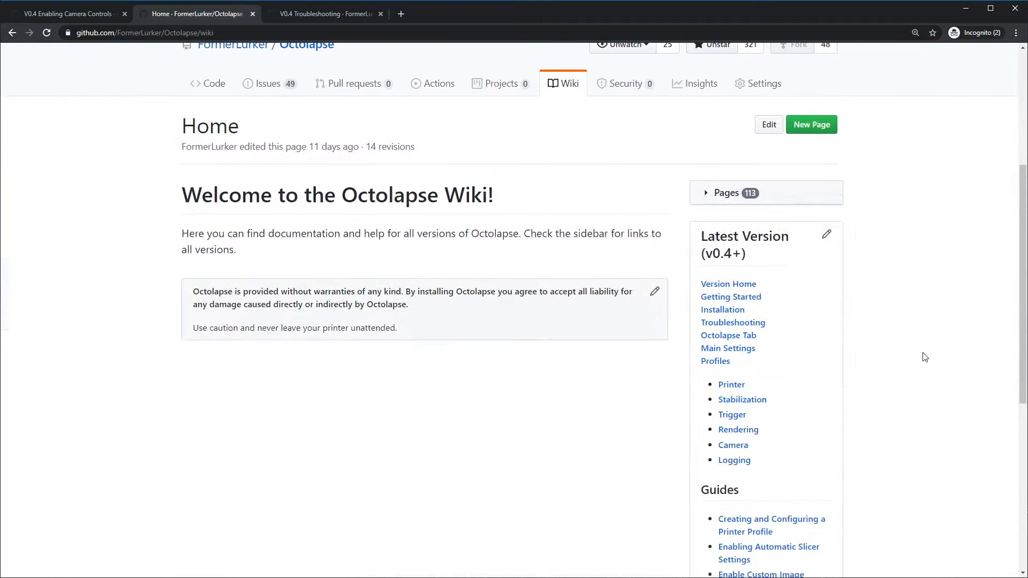
{"action": "scroll", "coordinate": [925, 357], "scroll_direction": "down", "scroll_amount": 1}
{"action": "left_click_drag", "start_coordinate": [745, 423], "coordinate": [700, 423]}
{"action": "left_click", "coordinate": [921, 434]}
{"action": "scroll", "coordinate": [889, 489], "scroll_direction": "down", "scroll_amount": 3}
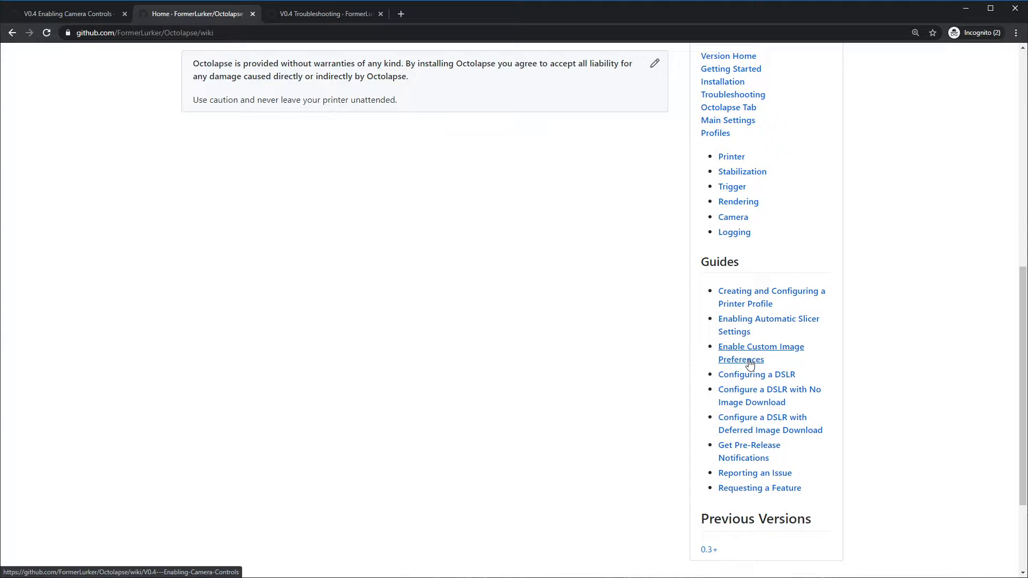
{"action": "scroll", "coordinate": [851, 102], "scroll_direction": "up", "scroll_amount": 2}
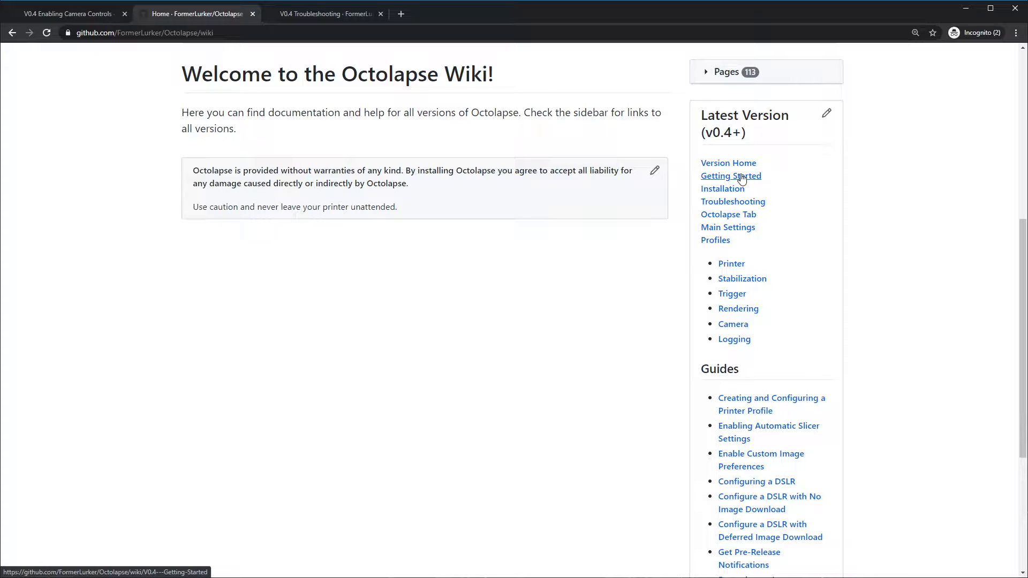
{"action": "left_click", "coordinate": [742, 177]}
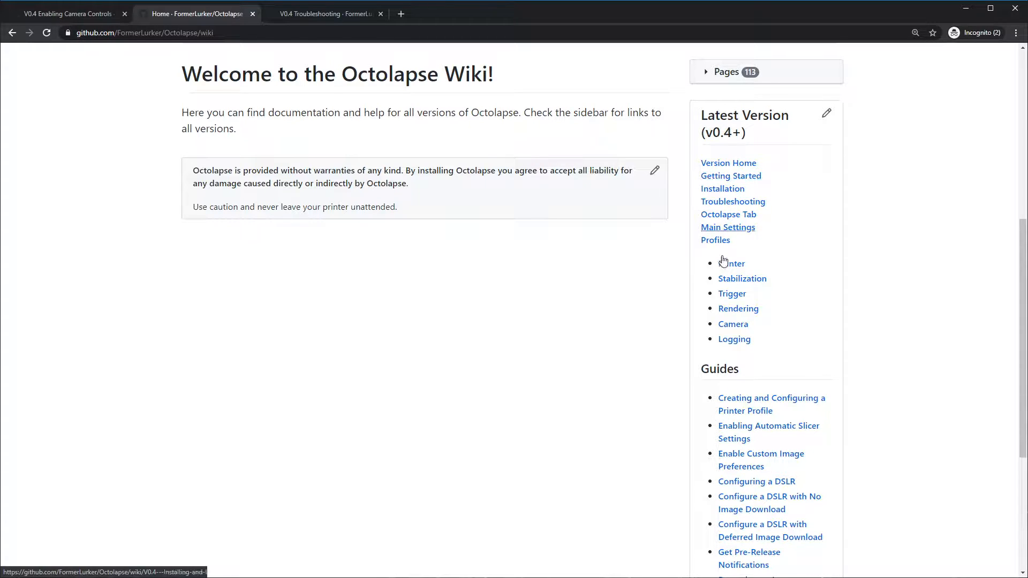
{"action": "left_click", "coordinate": [755, 462]}
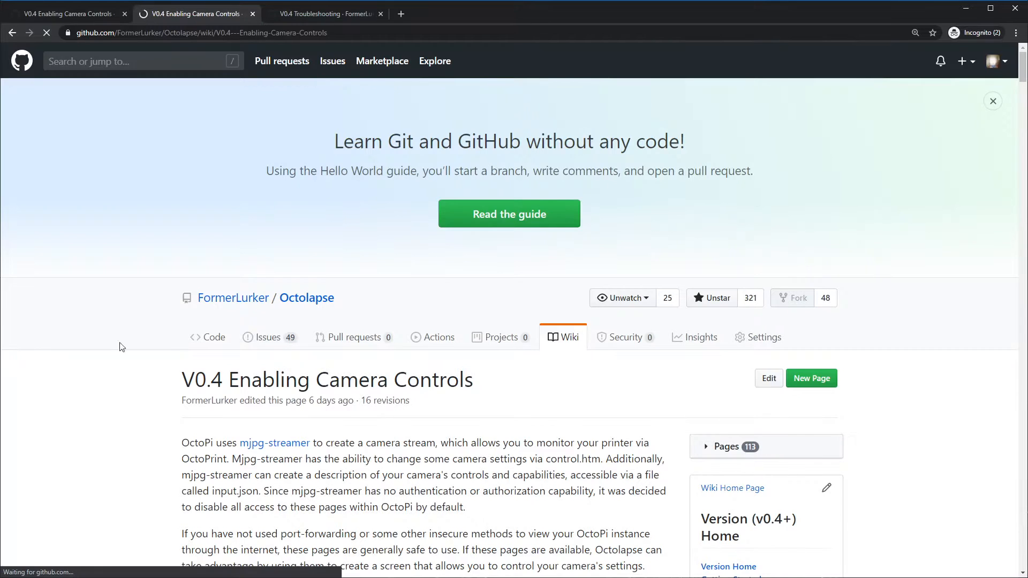
- Read the guide's prerequisites and Raspberry Pi camera notes, and open the linked guide on connecting to the Raspberry Pi
{"action": "scroll", "coordinate": [181, 423], "scroll_direction": "down", "scroll_amount": 2}
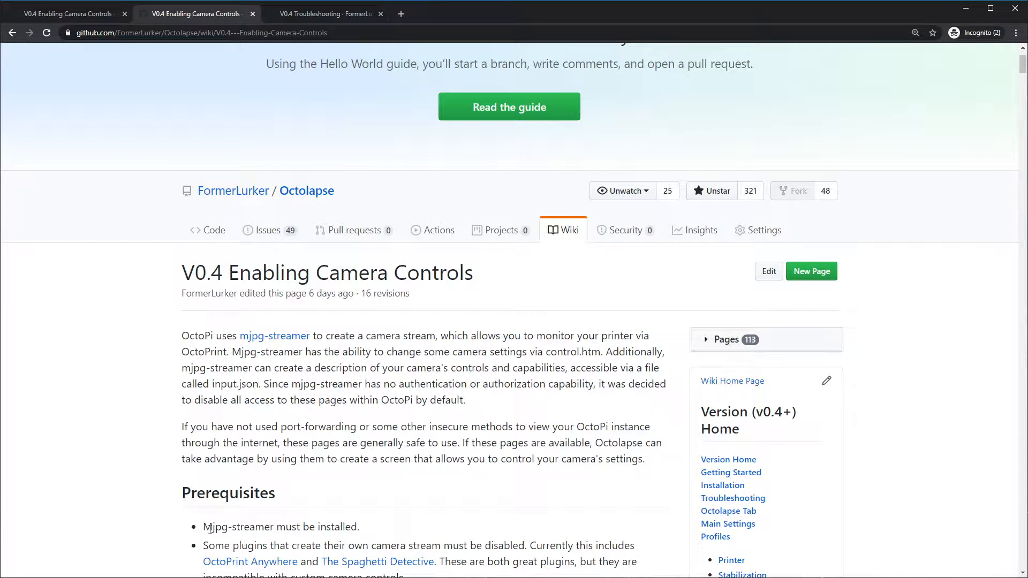
{"action": "scroll", "coordinate": [270, 528], "scroll_direction": "down", "scroll_amount": 2}
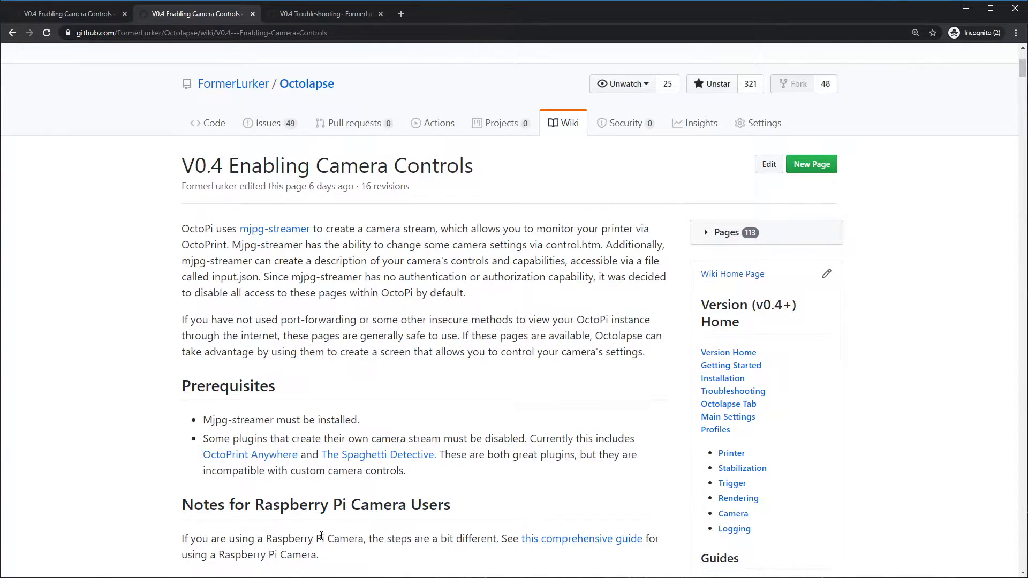
{"action": "scroll", "coordinate": [332, 538], "scroll_direction": "down", "scroll_amount": 8}
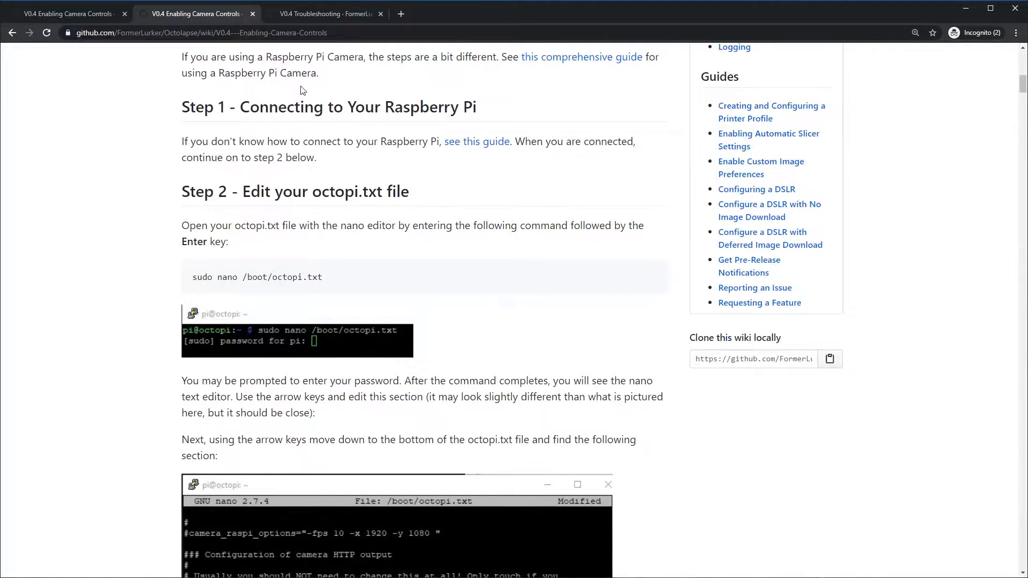
{"action": "left_click", "coordinate": [474, 142]}
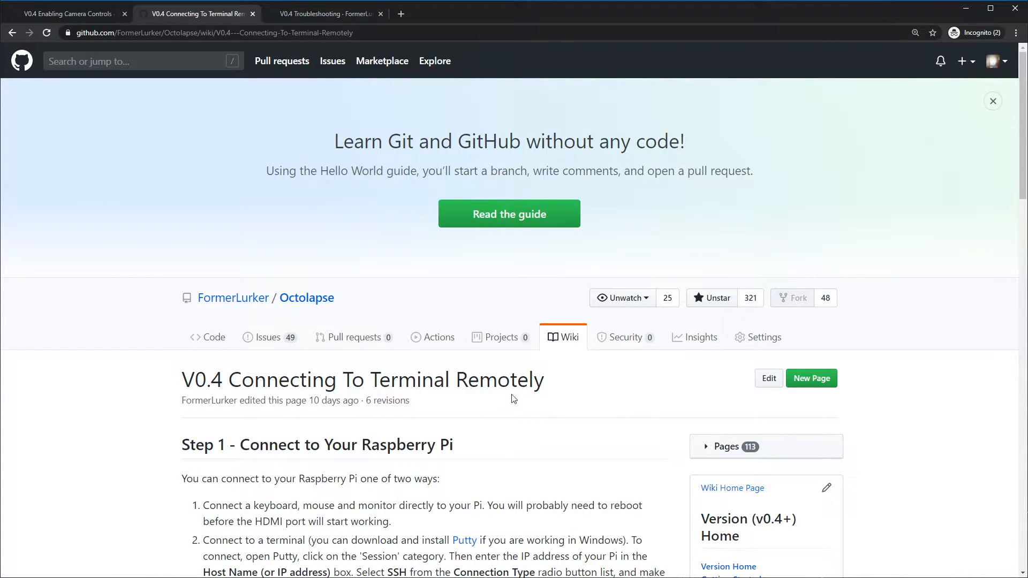
- Review the PuTTY connection and sign-in instructions, and return to the Enabling Camera Controls guide
{"action": "scroll", "coordinate": [465, 486], "scroll_direction": "down", "scroll_amount": 9}
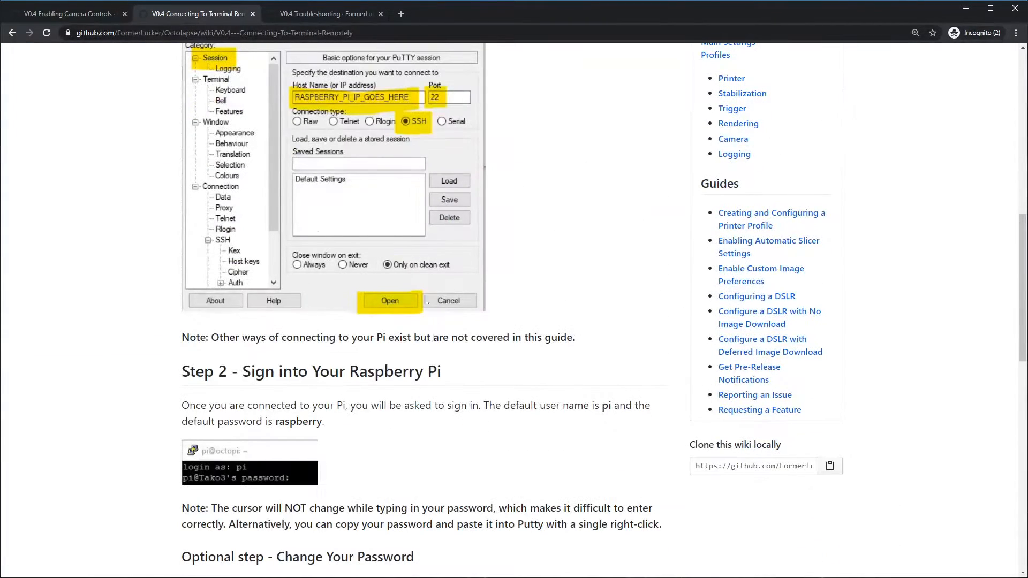
{"action": "scroll", "coordinate": [530, 318], "scroll_direction": "up", "scroll_amount": 1}
{"action": "scroll", "coordinate": [537, 320], "scroll_direction": "down", "scroll_amount": 1}
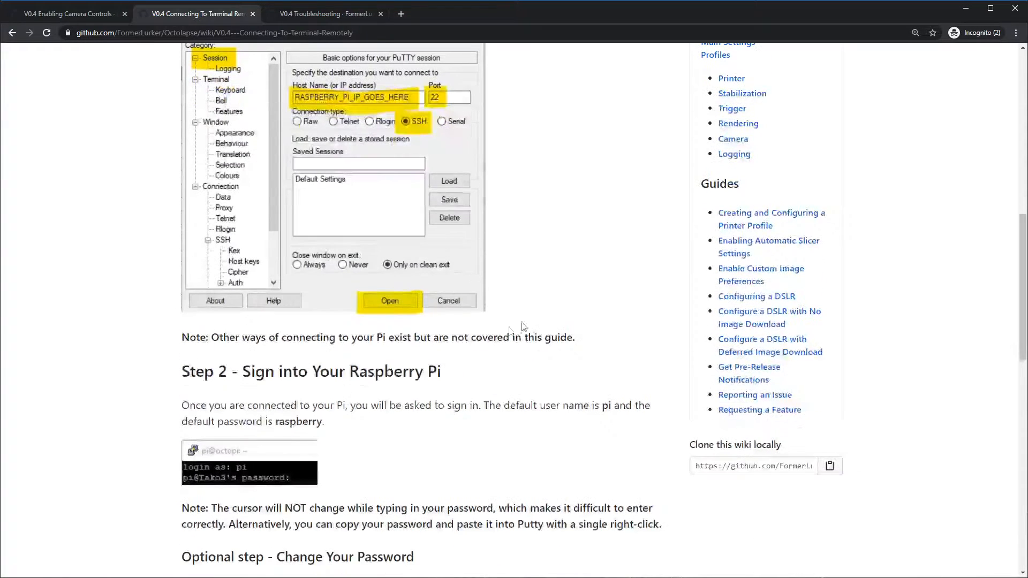
{"action": "scroll", "coordinate": [538, 320], "scroll_direction": "up", "scroll_amount": 1}
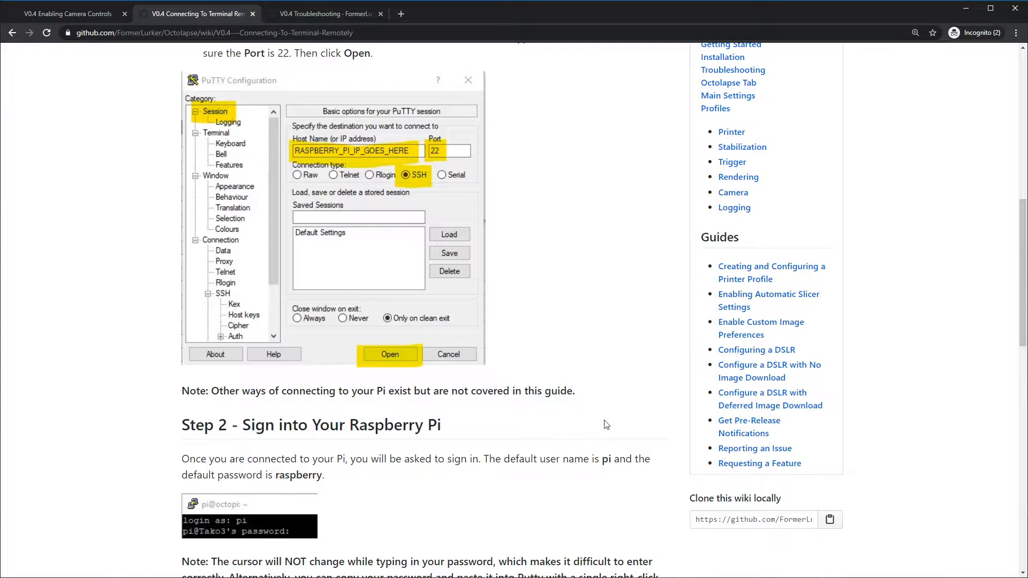
{"action": "scroll", "coordinate": [620, 391], "scroll_direction": "up", "scroll_amount": 2}
{"action": "scroll", "coordinate": [467, 296], "scroll_direction": "up", "scroll_amount": 4}
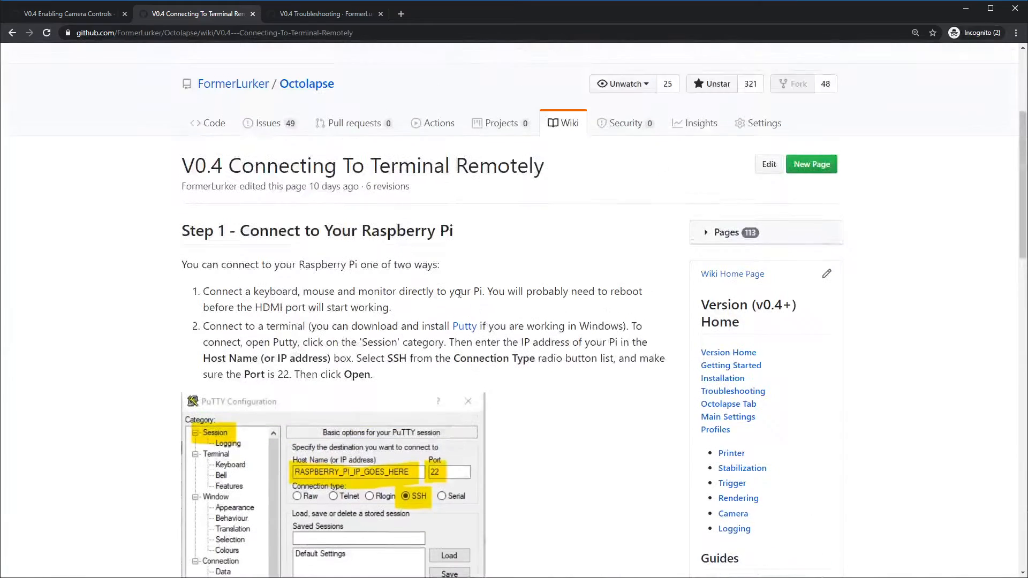
{"action": "left_click", "coordinate": [12, 32]}
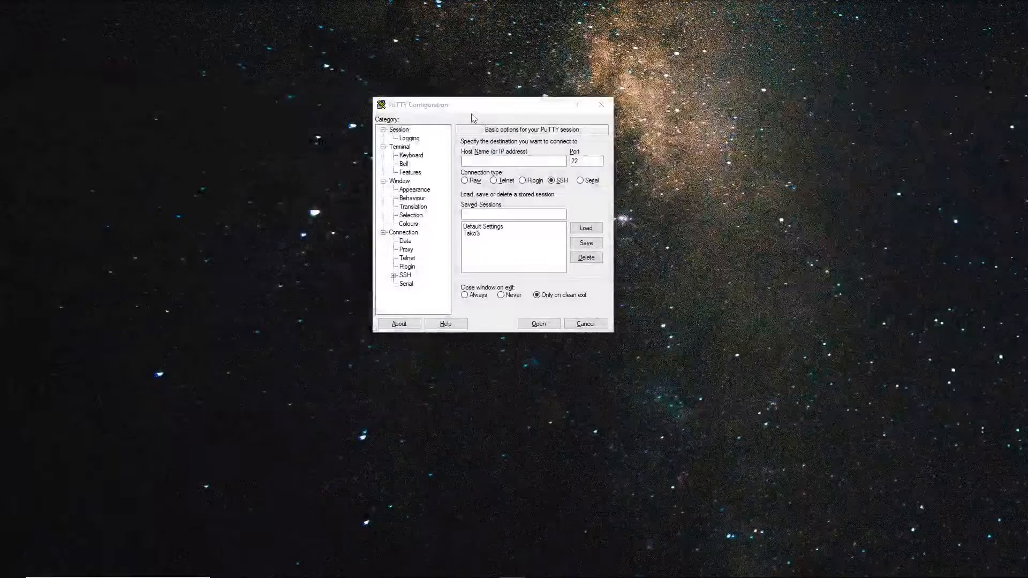
- Switch to PuTTY, open the saved Tako3 session and maximize its terminal window
{"action": "left_click", "coordinate": [476, 105]}
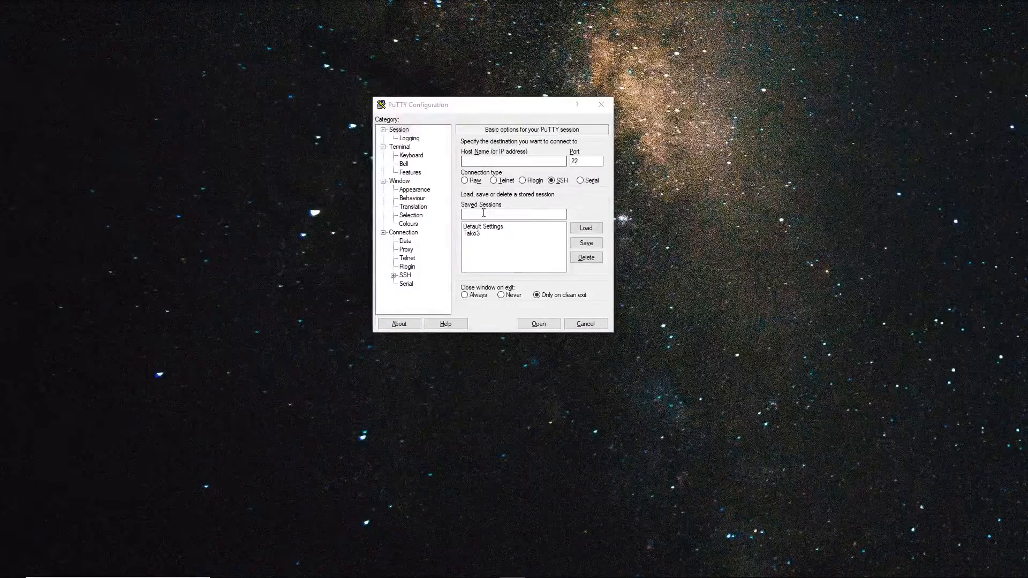
{"action": "left_click", "coordinate": [472, 233]}
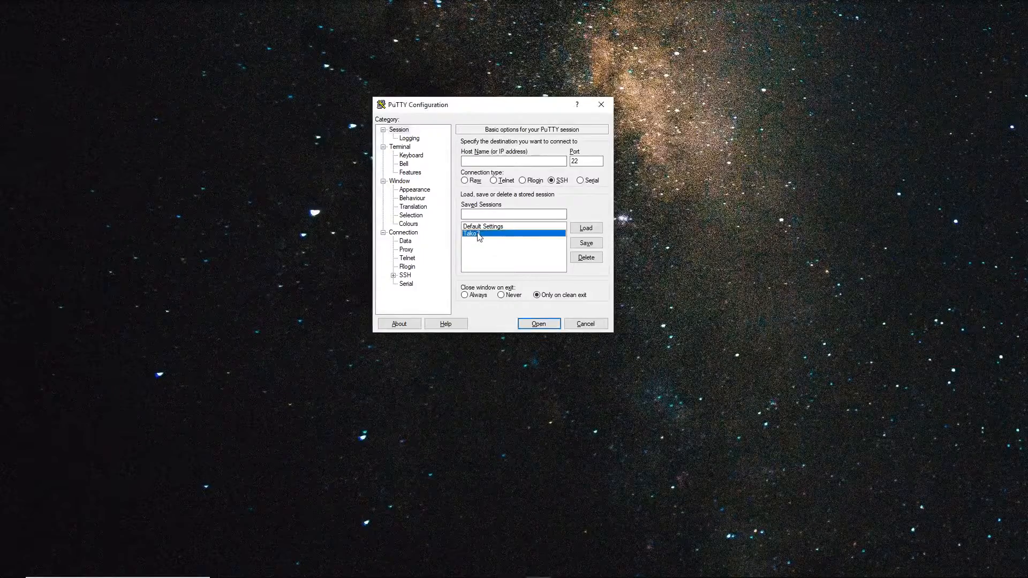
{"action": "left_click", "coordinate": [539, 324]}
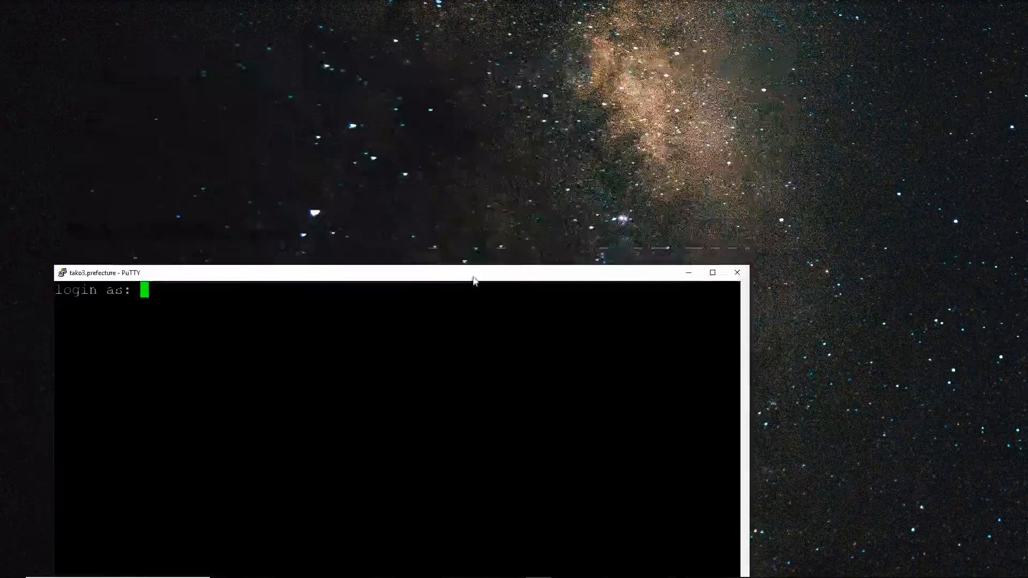
{"action": "left_click_drag", "start_coordinate": [471, 273], "coordinate": [525, 169]}
{"action": "double_click", "coordinate": [525, 169]}
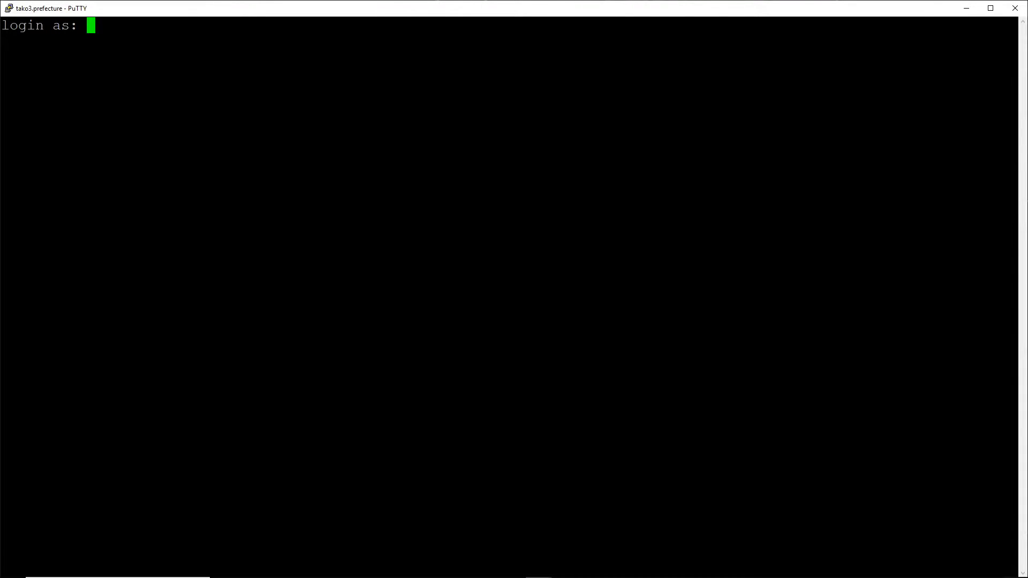
- Log in to the Raspberry Pi as pi with the account password
{"action": "type", "text": "pi"}
{"action": "key", "text": "Return"}
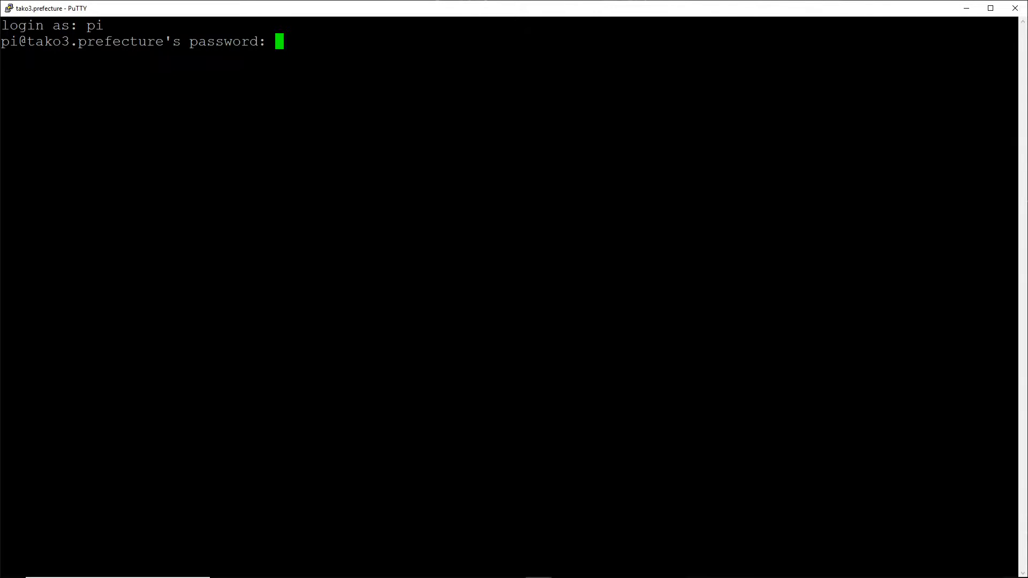
{"action": "key", "text": "alt+Tab"}
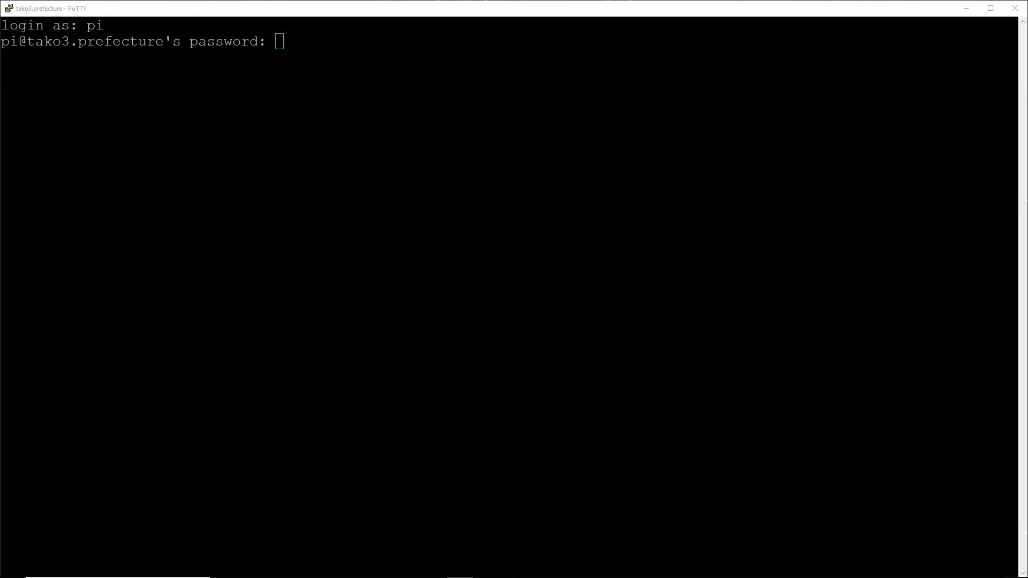
{"action": "key", "text": "alt+Tab"}
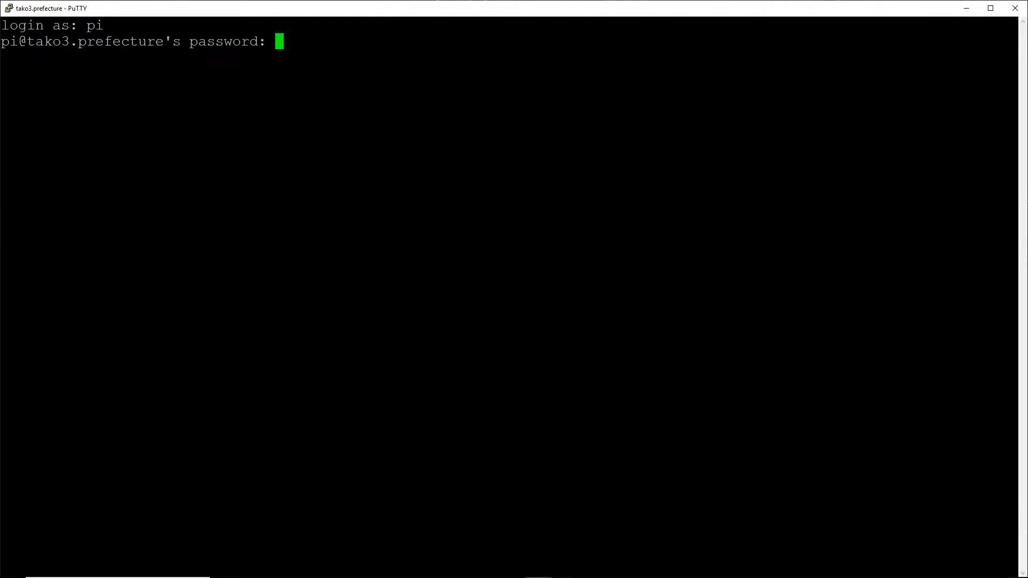
{"action": "key", "text": "Return"}
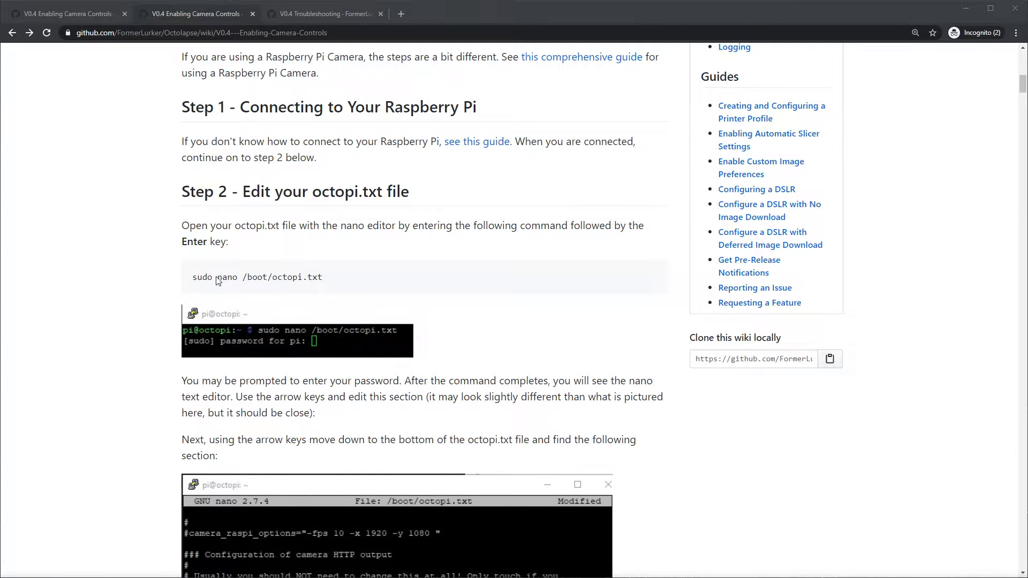
- Copy the command sudo nano /boot/octopi.txt from Step 2 of the browser guide and run it in the PuTTY terminal
{"action": "left_click_drag", "start_coordinate": [245, 282], "coordinate": [328, 287]}
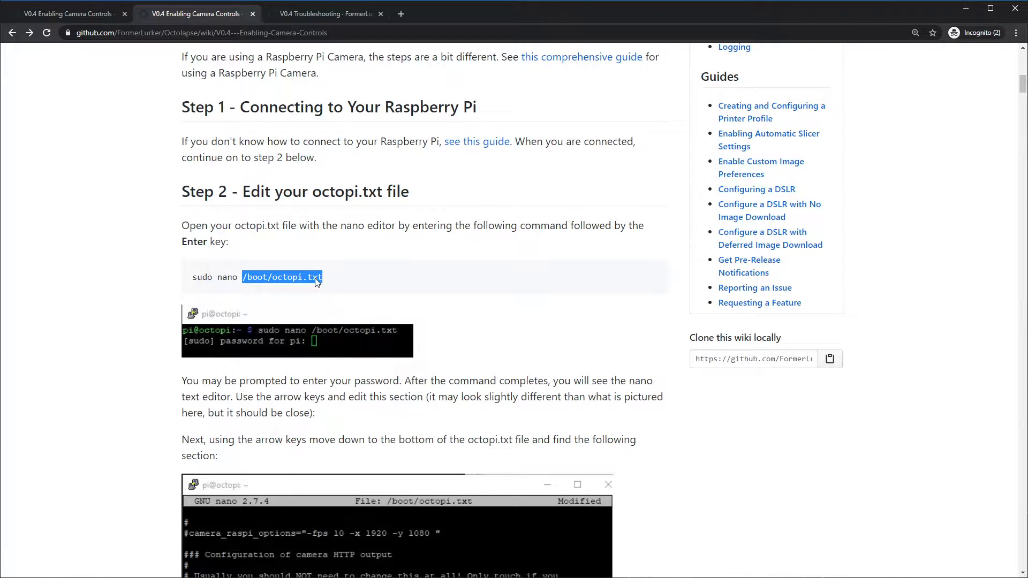
{"action": "left_click", "coordinate": [339, 286]}
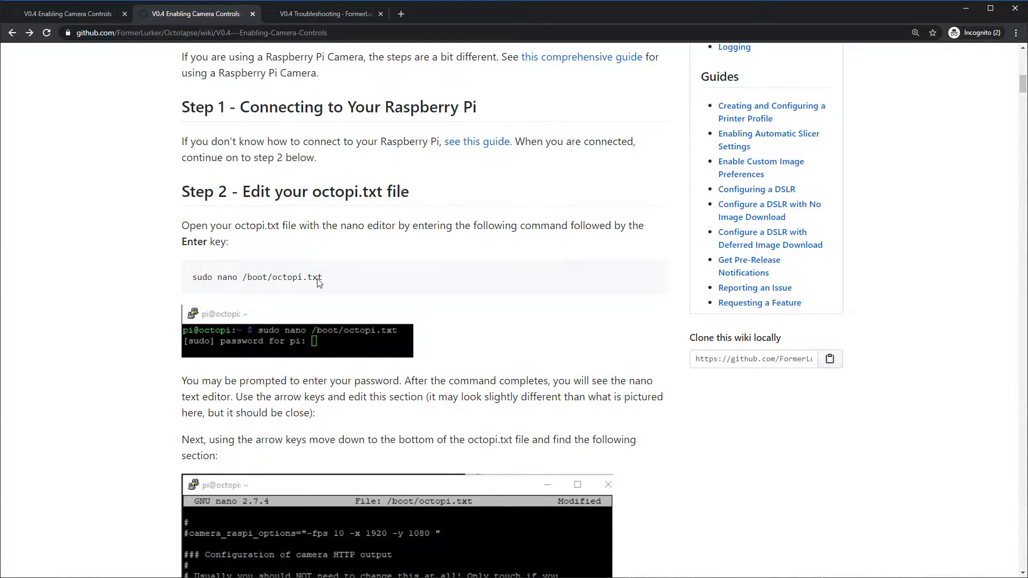
{"action": "left_click_drag", "start_coordinate": [328, 284], "coordinate": [187, 280]}
{"action": "right_click", "coordinate": [217, 281]}
{"action": "left_click", "coordinate": [248, 289]}
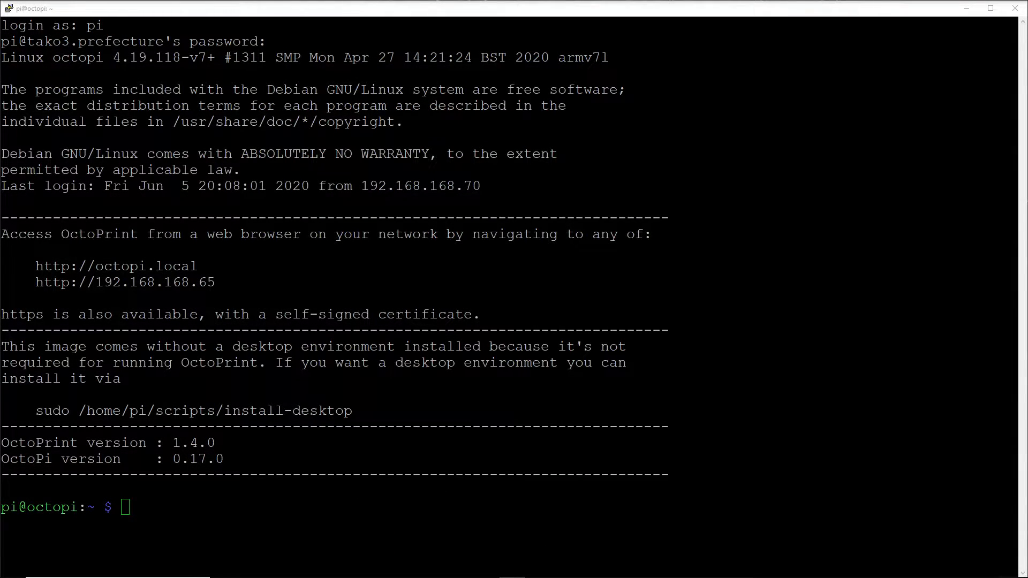
{"action": "right_click", "coordinate": [514, 290]}
{"action": "key", "text": "Return"}
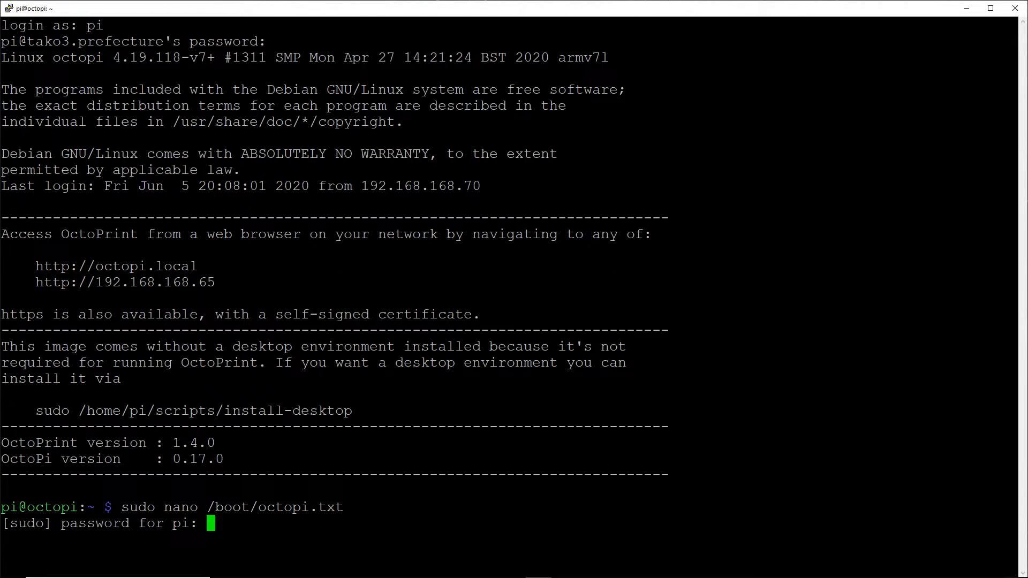
- Enter the sudo password for pi to open octopi.txt in nano
{"action": "key", "text": "alt+Tab"}
{"action": "key", "text": "alt+Tab"}
{"action": "key", "text": "Return"}
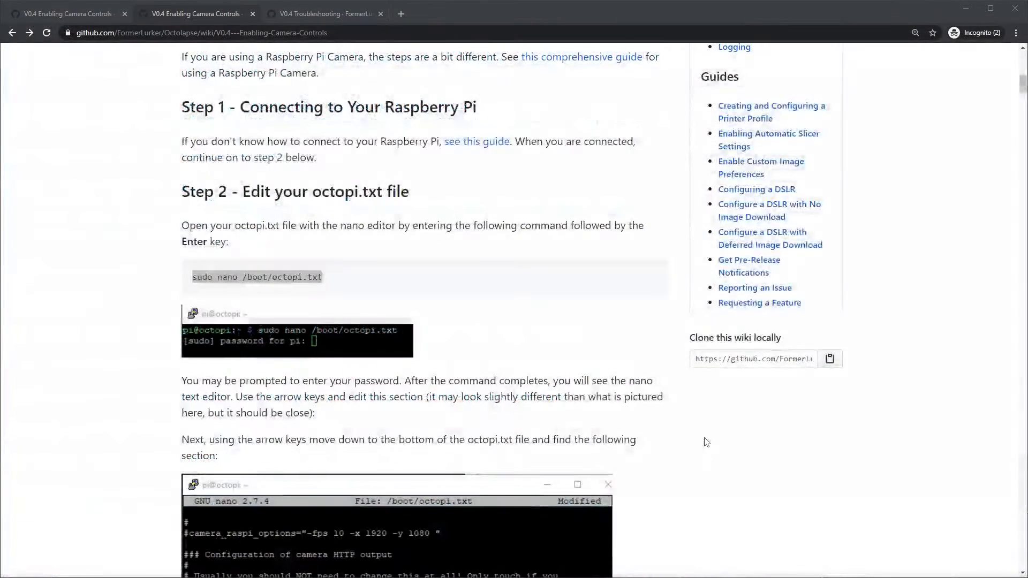
- Examine in the browser guide which camera_http_webroot and camera_http_options lines to change, including their leading # characters
{"action": "scroll", "coordinate": [696, 444], "scroll_direction": "down", "scroll_amount": 4}
{"action": "scroll", "coordinate": [690, 453], "scroll_direction": "down", "scroll_amount": 3}
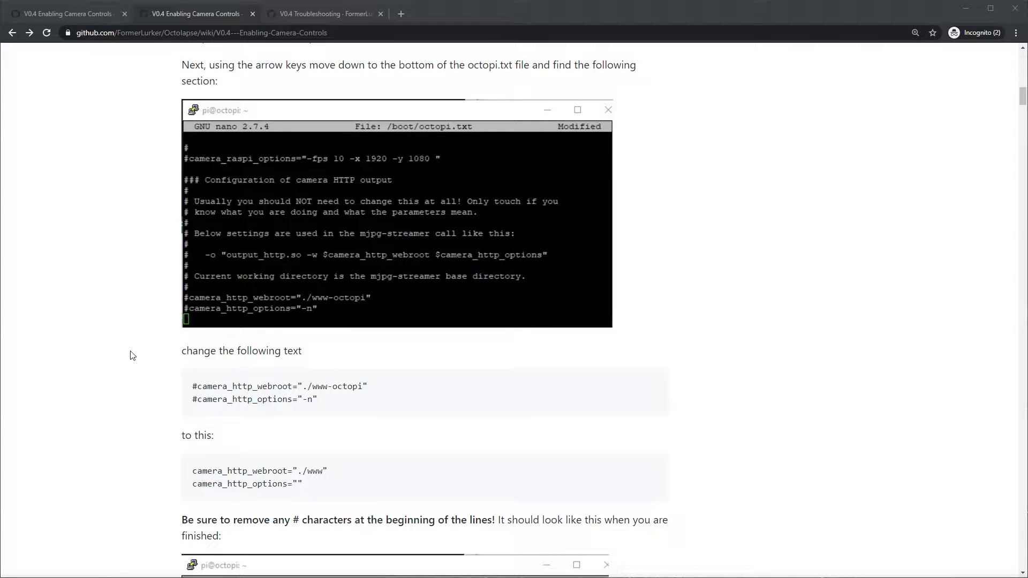
{"action": "left_click", "coordinate": [319, 404]}
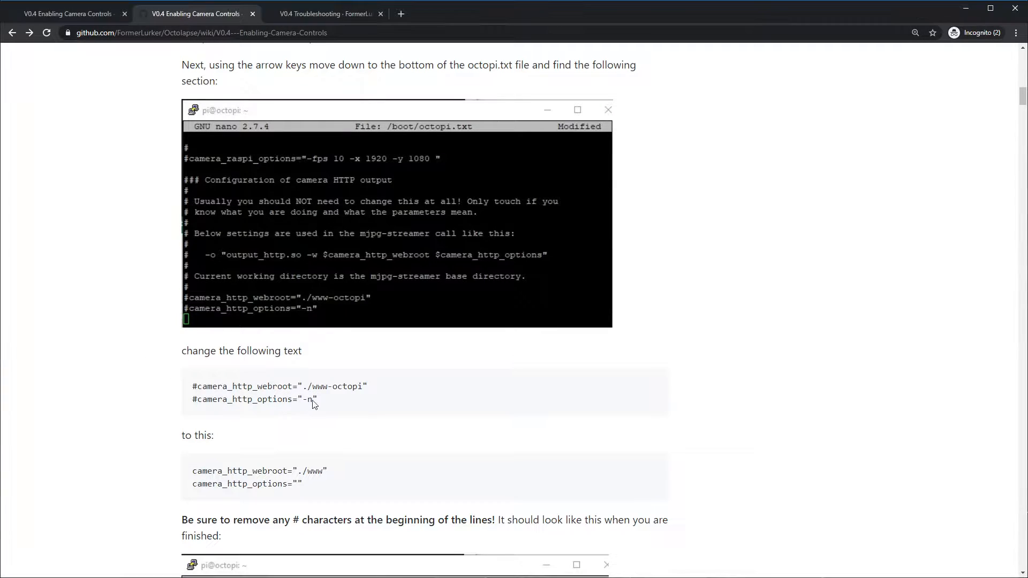
{"action": "left_click_drag", "start_coordinate": [320, 403], "coordinate": [181, 390]}
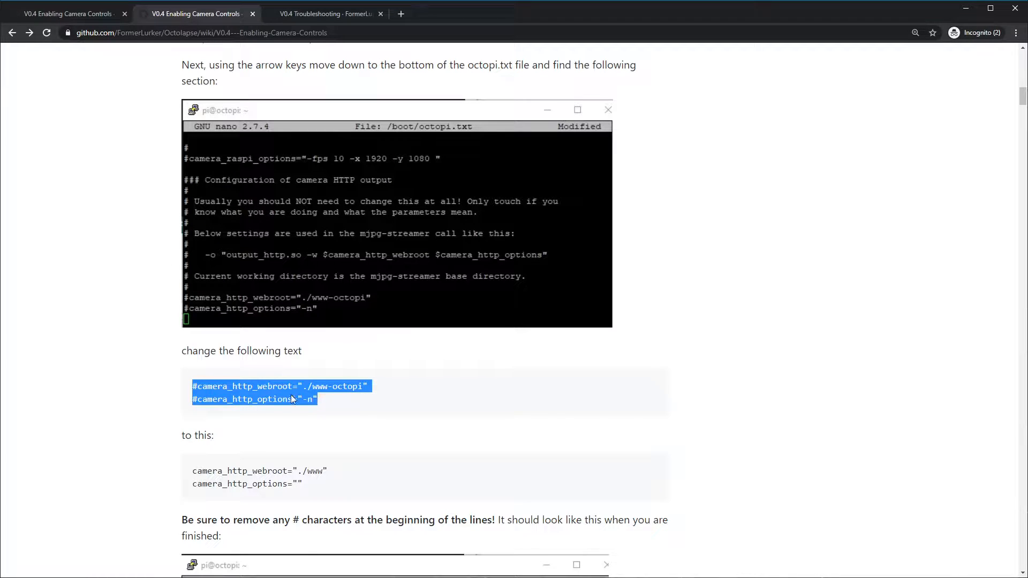
{"action": "left_click", "coordinate": [266, 486]}
{"action": "left_click_drag", "start_coordinate": [310, 485], "coordinate": [178, 470]}
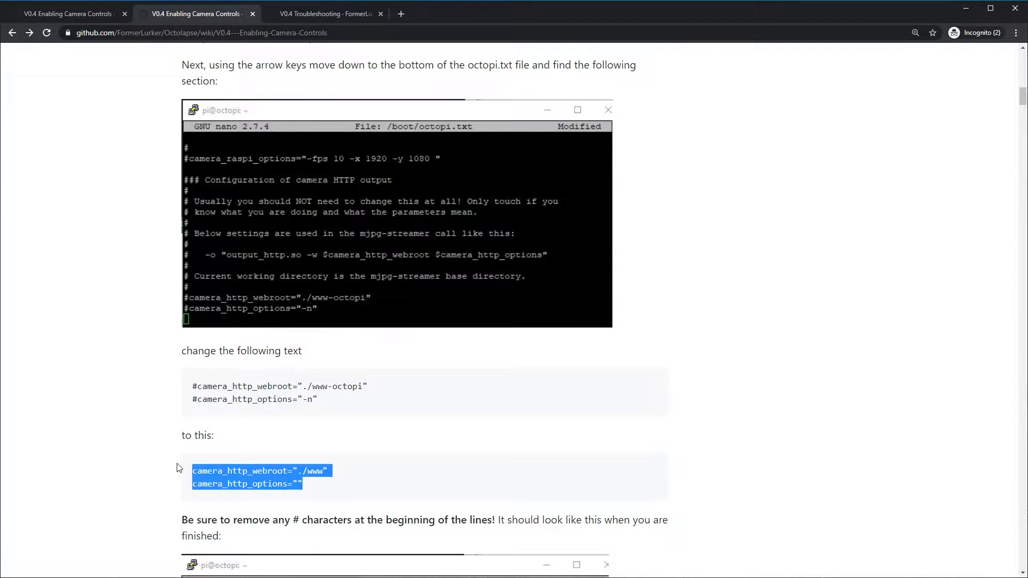
{"action": "left_click", "coordinate": [193, 386]}
{"action": "mouse_move", "coordinate": [193, 399]}
{"action": "left_mouse_down"}
{"action": "mouse_move", "coordinate": [199, 405]}
{"action": "mouse_move", "coordinate": [198, 390]}
{"action": "mouse_move", "coordinate": [198, 406]}
{"action": "left_mouse_up"}
{"action": "left_click", "coordinate": [194, 386]}
{"action": "left_click", "coordinate": [193, 406]}
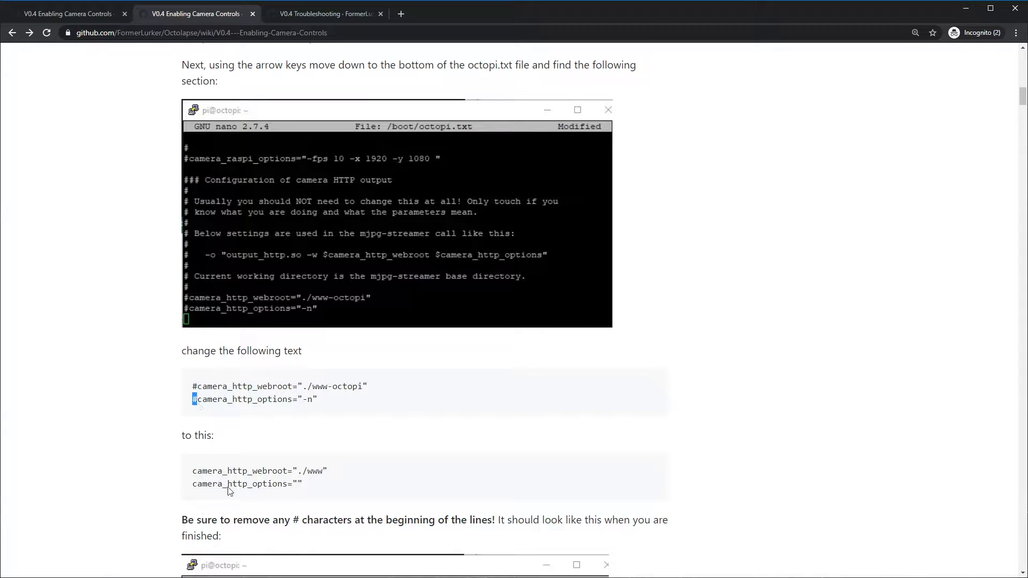
- Copy the guide's replacement lines camera_http_webroot="./www" and camera_http_options=""
{"action": "left_click_drag", "start_coordinate": [306, 485], "coordinate": [184, 472]}
{"action": "right_click", "coordinate": [240, 476]}
{"action": "left_click", "coordinate": [255, 484]}
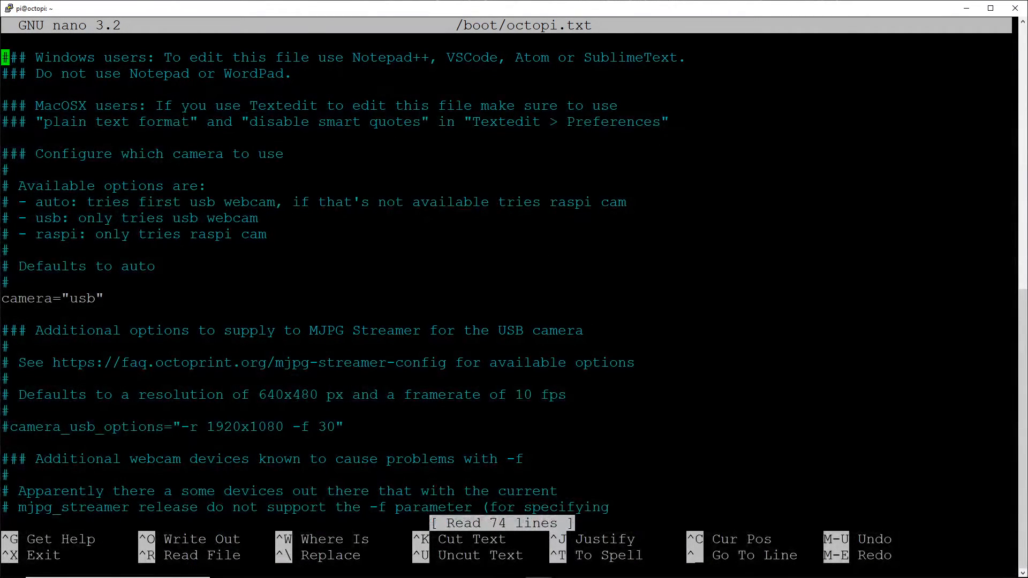
- Replace the commented camera_http_webroot and camera_http_options lines at the end of octopi.txt with the copied camera_http_webroot="./www" and camera_http_options=""
{"action": "key", "text": "Page_Down"}
{"action": "key", "text": "Page_Down"}
{"action": "key", "text": "Up"}
{"action": "key", "text": "Up"}
{"action": "key", "text": "Down"}
{"action": "key", "text": "Down"}
{"action": "key", "text": "Up"}
{"action": "key", "text": "Up"}
{"action": "key", "text": "Down"}
{"action": "key", "text": "Down"}
{"action": "key", "text": "Left"}
{"action": "key", "text": "BackSpace"}
{"action": "key", "text": "BackSpace"}
{"action": "key", "text": "BackSpace"}
{"action": "key", "text": "BackSpace"}
{"action": "key", "text": "BackSpace"}
{"action": "key", "text": "BackSpace"}
{"action": "key", "text": "BackSpace"}
{"action": "key", "text": "BackSpace"}
{"action": "key", "text": "BackSpace"}
{"action": "key", "text": "BackSpace"}
{"action": "key", "text": "BackSpace"}
{"action": "key", "text": "BackSpace"}
{"action": "key", "text": "BackSpace"}
{"action": "key", "text": "BackSpace"}
{"action": "key", "text": "BackSpace"}
{"action": "key", "text": "BackSpace"}
{"action": "key", "text": "BackSpace"}
{"action": "key", "text": "BackSpace"}
{"action": "key", "text": "BackSpace"}
{"action": "key", "text": "BackSpace"}
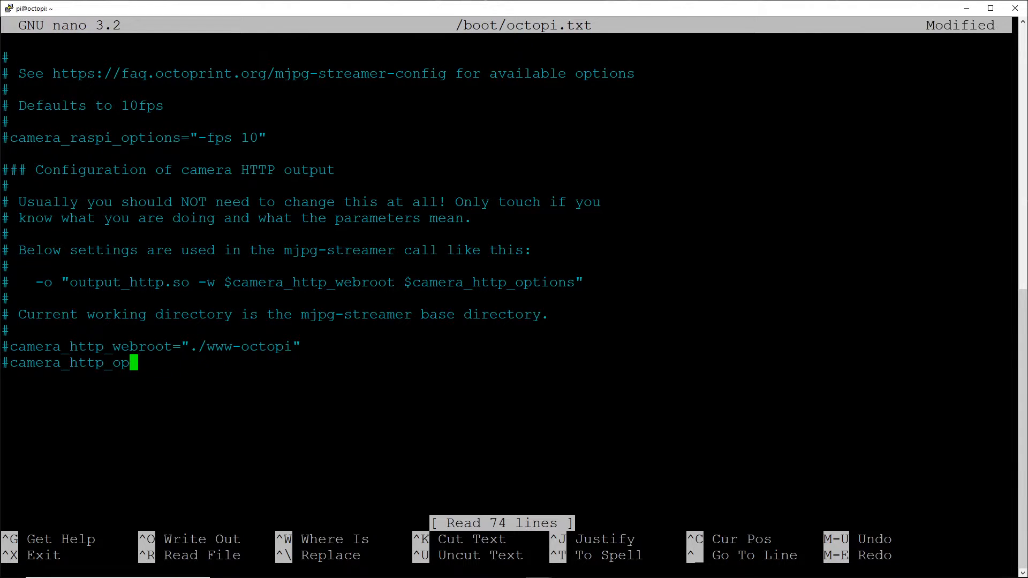
{"action": "key", "text": "BackSpace"}
{"action": "key", "text": "BackSpace"}
{"action": "key", "text": "BackSpace"}
{"action": "key", "text": "BackSpace"}
{"action": "key", "text": "BackSpace"}
{"action": "key", "text": "BackSpace"}
{"action": "key", "text": "BackSpace"}
{"action": "key", "text": "BackSpace"}
{"action": "key", "text": "BackSpace"}
{"action": "key", "text": "BackSpace"}
{"action": "key", "text": "BackSpace"}
{"action": "key", "text": "BackSpace"}
{"action": "key", "text": "BackSpace"}
{"action": "key", "text": "BackSpace"}
{"action": "key", "text": "BackSpace"}
{"action": "key", "text": "BackSpace"}
{"action": "key", "text": "BackSpace"}
{"action": "key", "text": "BackSpace"}
{"action": "key", "text": "BackSpace"}
{"action": "key", "text": "BackSpace"}
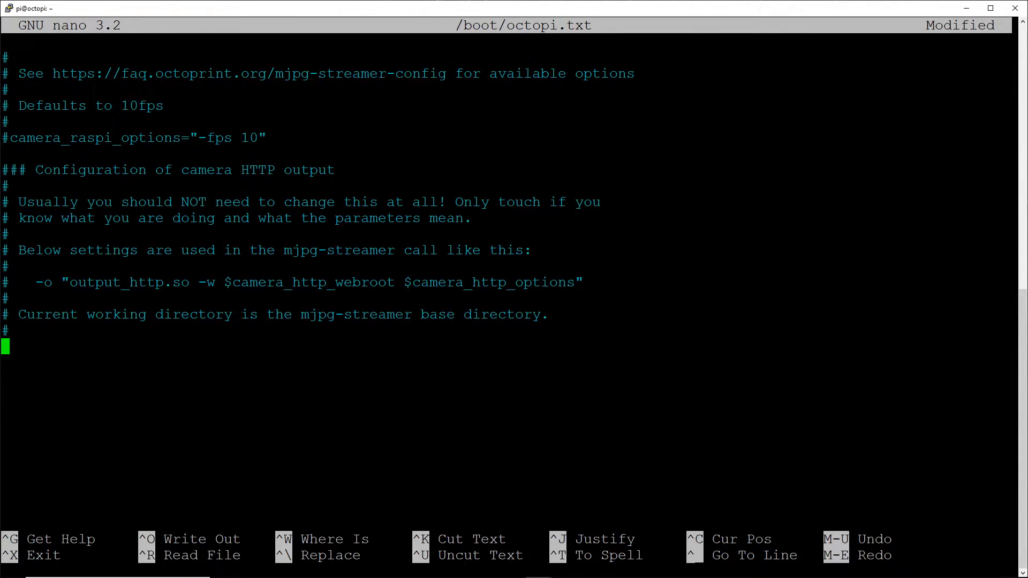
{"action": "key", "text": "shift+Insert"}
{"action": "key", "text": "Return"}
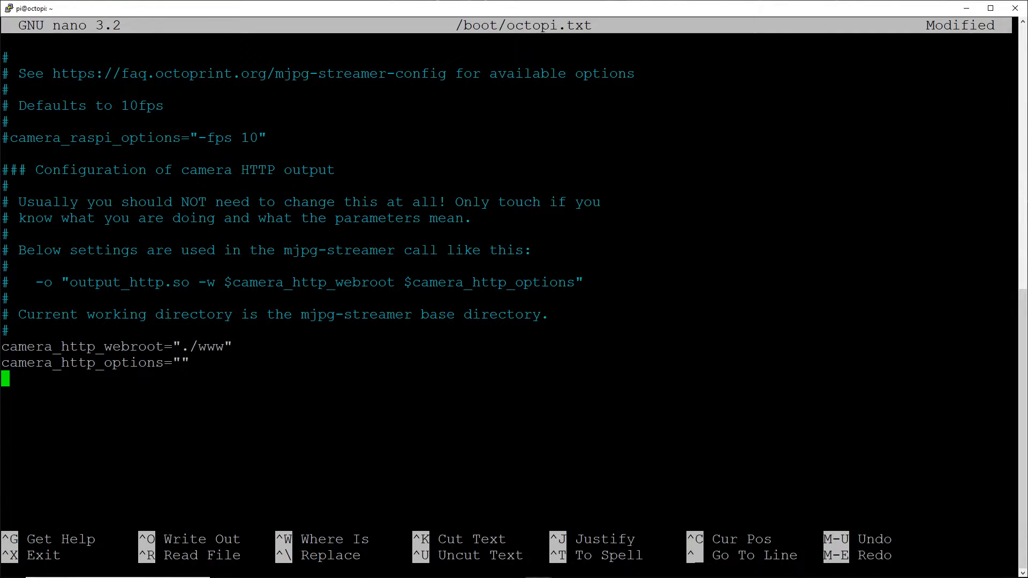
- Uncomment the camera_usb_options line in octopi.txt by removing its leading #
{"action": "key", "text": "Up"}
{"action": "key", "text": "Up"}
{"action": "key", "text": "Up"}
{"action": "key", "text": "Up"}
{"action": "key", "text": "Up"}
{"action": "key", "text": "Up"}
{"action": "key", "text": "Up"}
{"action": "key", "text": "Up"}
{"action": "key", "text": "Up"}
{"action": "key", "text": "Up"}
{"action": "key", "text": "Up"}
{"action": "key", "text": "Up"}
{"action": "key", "text": "Up"}
{"action": "key", "text": "Up"}
{"action": "key", "text": "Up"}
{"action": "key", "text": "Up"}
{"action": "key", "text": "Up"}
{"action": "key", "text": "Up"}
{"action": "key", "text": "Up"}
{"action": "key", "text": "Up"}
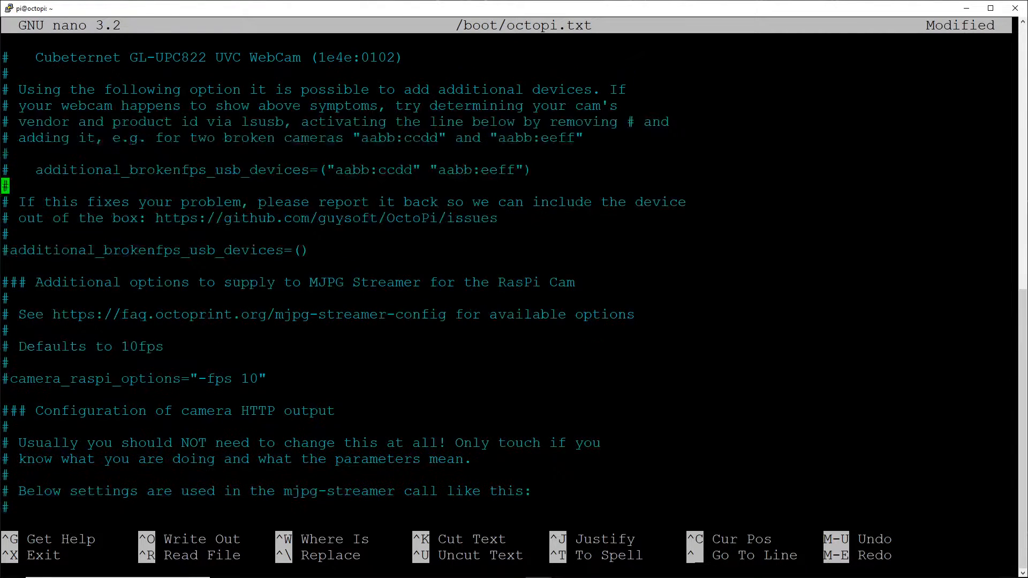
{"action": "key", "text": "Up"}
{"action": "key", "text": "Up"}
{"action": "key", "text": "Up"}
{"action": "key", "text": "Up"}
{"action": "key", "text": "Up"}
{"action": "key", "text": "Up"}
{"action": "key", "text": "Up"}
{"action": "key", "text": "Up"}
{"action": "key", "text": "Up"}
{"action": "key", "text": "Up"}
{"action": "key", "text": "Up"}
{"action": "key", "text": "Up"}
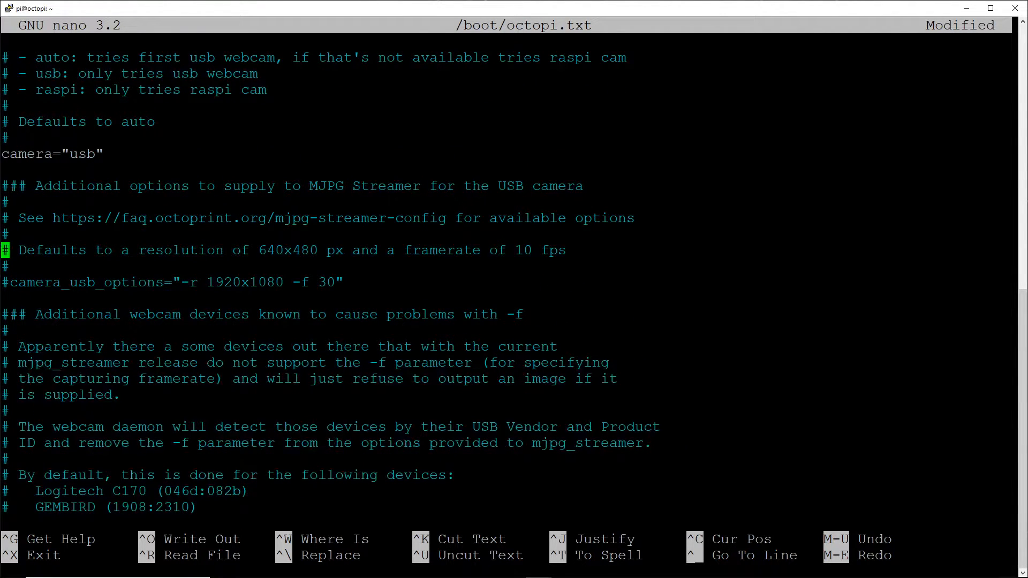
{"action": "key", "text": "Down"}
{"action": "key", "text": "Down"}
{"action": "key", "text": "Down"}
{"action": "key", "text": "Right"}
{"action": "key", "text": "Left"}
{"action": "key", "text": "Right"}
{"action": "key", "text": "BackSpace"}
- Examine the resolution and frame rate parameters in the camera_usb_options line
{"action": "key", "text": "Right"}
{"action": "key", "text": "Right"}
{"action": "key", "text": "Right"}
{"action": "key", "text": "Right"}
{"action": "key", "text": "Right"}
{"action": "key", "text": "Right"}
{"action": "key", "text": "Right"}
{"action": "key", "text": "Right"}
{"action": "key", "text": "Right"}
{"action": "key", "text": "Right"}
{"action": "key", "text": "Right"}
{"action": "key", "text": "Right"}
{"action": "key", "text": "Right"}
{"action": "key", "text": "Right"}
{"action": "key", "text": "Right"}
{"action": "key", "text": "Right"}
{"action": "key", "text": "Right"}
{"action": "key", "text": "Right"}
{"action": "key", "text": "Right"}
{"action": "key", "text": "Right"}
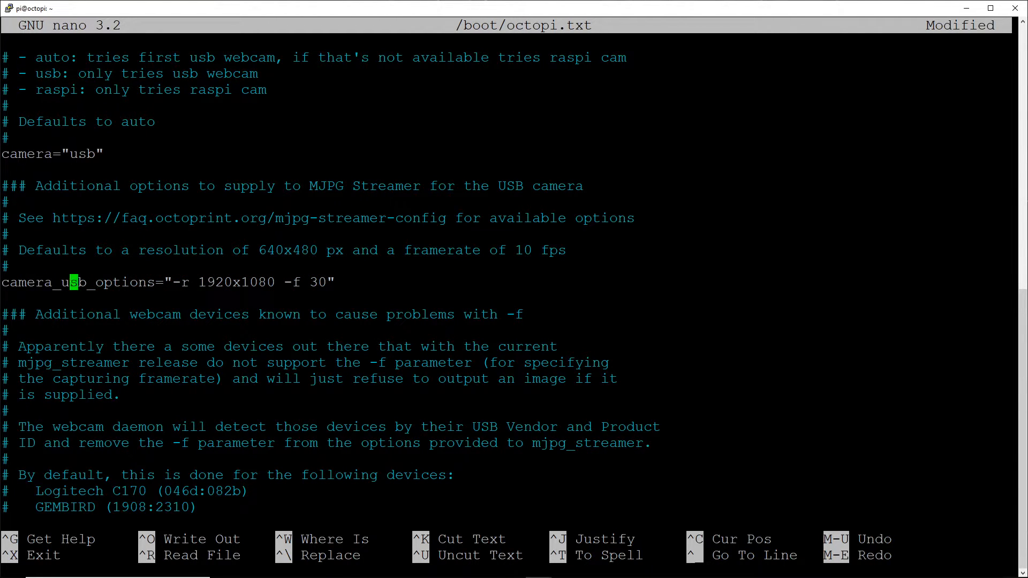
{"action": "key", "text": "Right"}
{"action": "key", "text": "Right"}
{"action": "key", "text": "Right"}
{"action": "key", "text": "Right"}
{"action": "key", "text": "Right"}
{"action": "key", "text": "Right"}
{"action": "key", "text": "Right"}
{"action": "key", "text": "Right"}
{"action": "key", "text": "Right"}
{"action": "key", "text": "Right"}
{"action": "key", "text": "Right"}
{"action": "key", "text": "Right"}
{"action": "key", "text": "Right"}
{"action": "key", "text": "Right"}
{"action": "key", "text": "Right"}
{"action": "key", "text": "Left"}
{"action": "key", "text": "Right"}
{"action": "key", "text": "Left"}
{"action": "key", "text": "Left"}
{"action": "key", "text": "Right"}
{"action": "key", "text": "Right"}
{"action": "key", "text": "Left"}
{"action": "key", "text": "Left"}
{"action": "key", "text": "Right"}
{"action": "key", "text": "Left"}
{"action": "key", "text": "Left"}
{"action": "key", "text": "Left"}
- Save /boot/octopi.txt under the same name, exit nano, and enter the command sudo reboot in the terminal
{"action": "key", "text": "ctrl+o"}
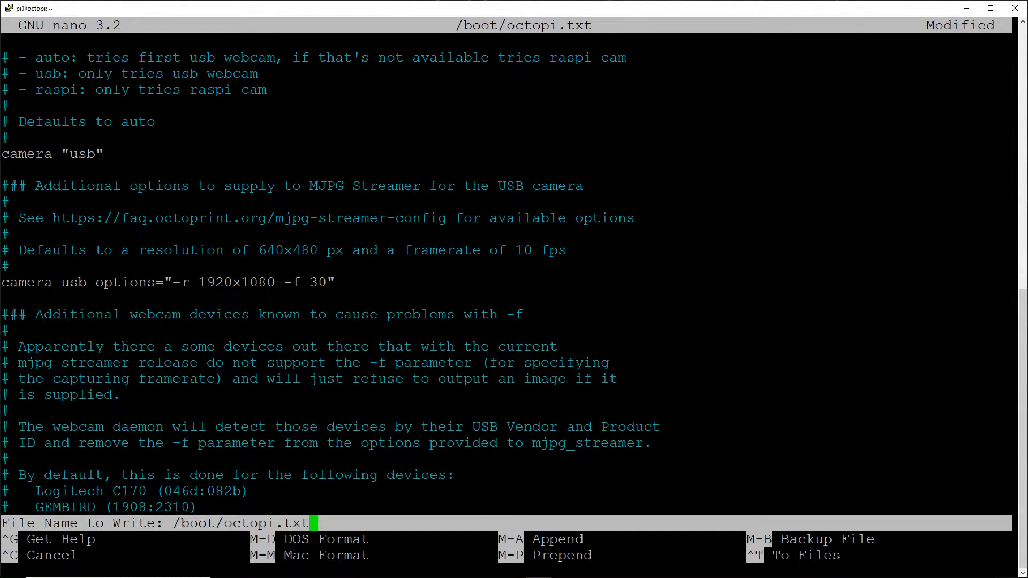
{"action": "key", "text": "Return"}
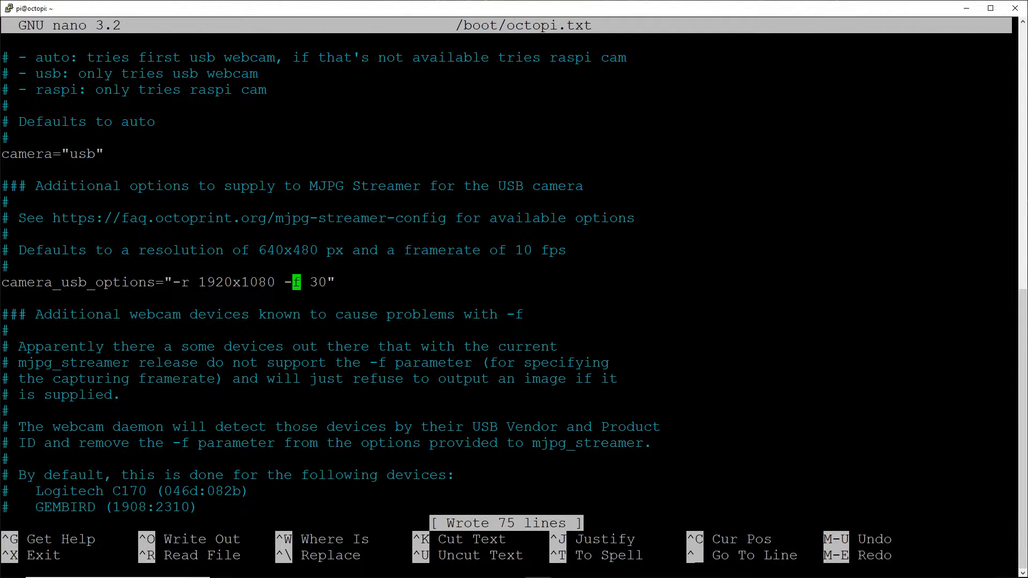
{"action": "key", "text": "ctrl+x"}
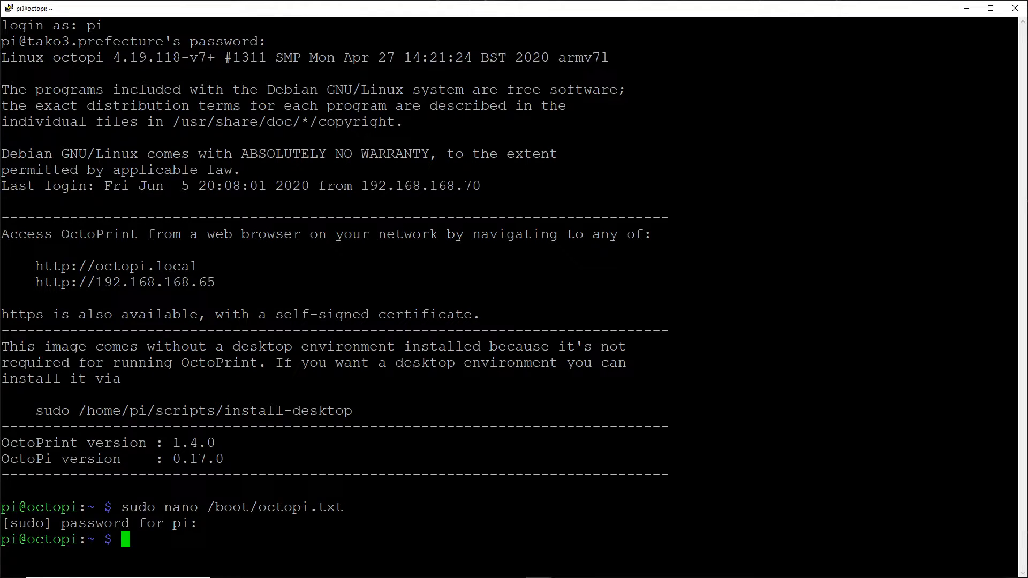
{"action": "type", "text": "sudo reboot"}
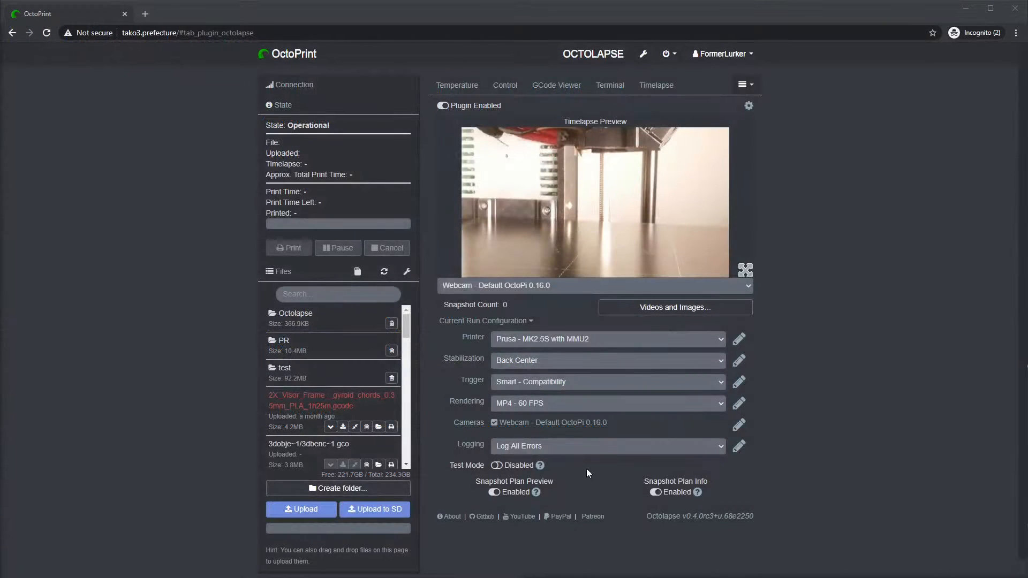
- Switch to OctoPrint in the browser and add a camera profile named Logitech C920 in the Octolapse camera settings
{"action": "scroll", "coordinate": [395, 349], "scroll_direction": "down", "scroll_amount": 1}
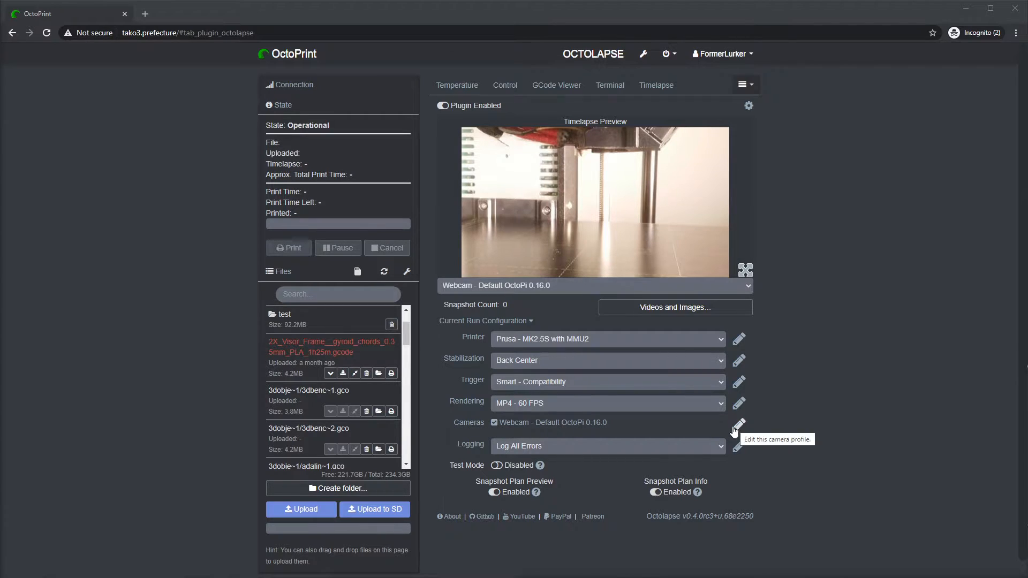
{"action": "left_click", "coordinate": [464, 429]}
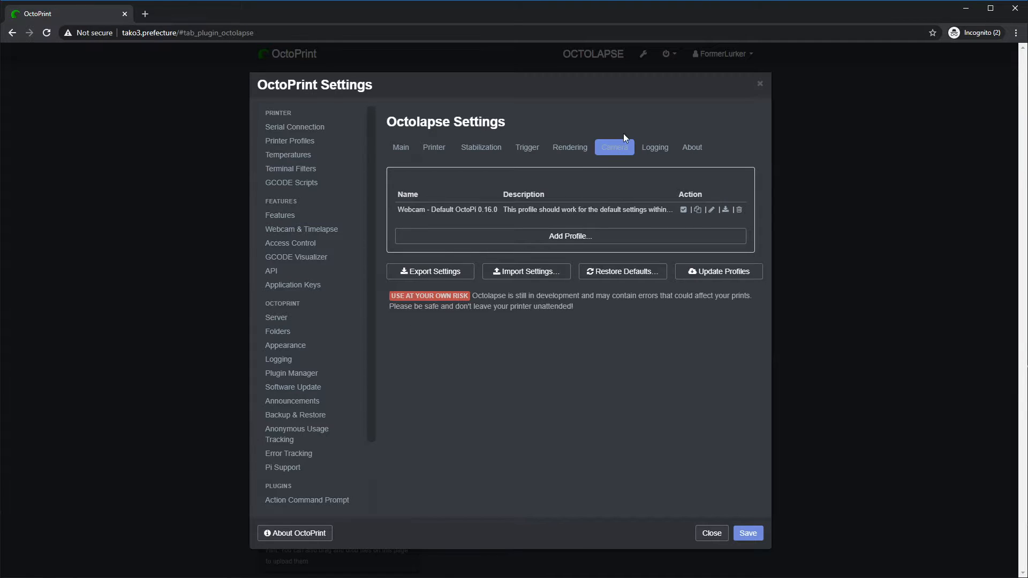
{"action": "scroll", "coordinate": [291, 484], "scroll_direction": "down", "scroll_amount": 3}
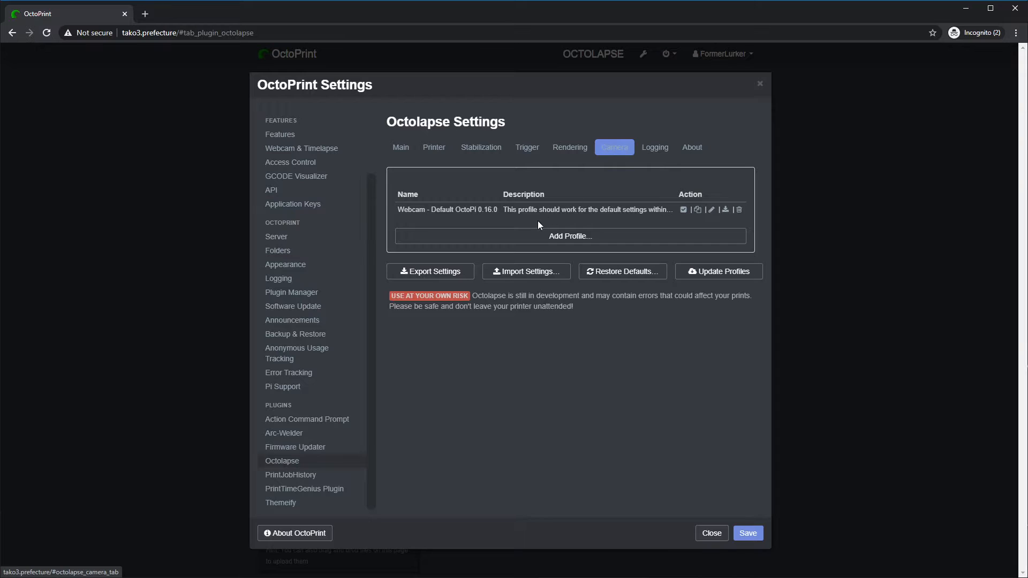
{"action": "left_click", "coordinate": [571, 239]}
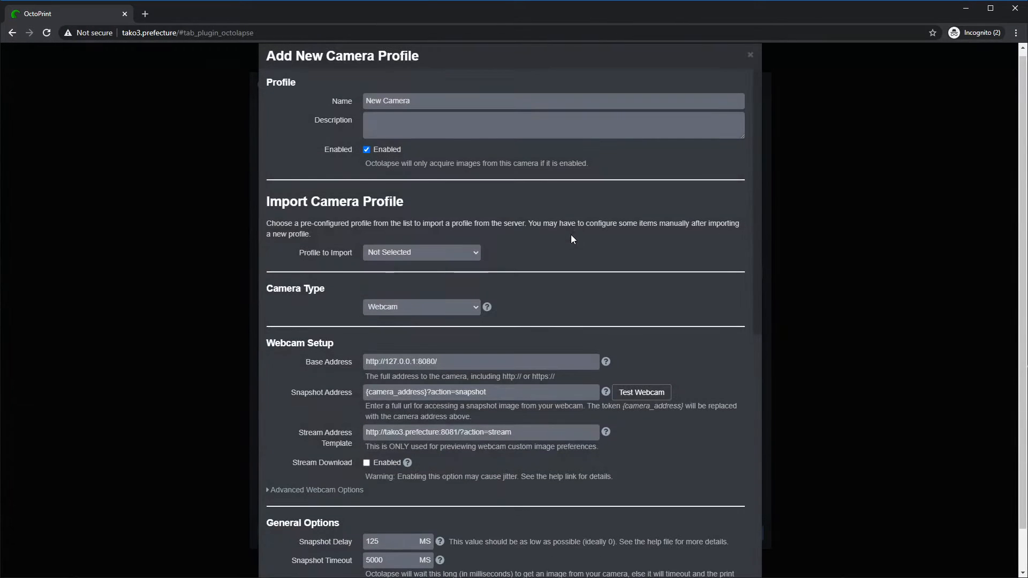
{"action": "left_click_drag", "start_coordinate": [432, 102], "coordinate": [273, 92]}
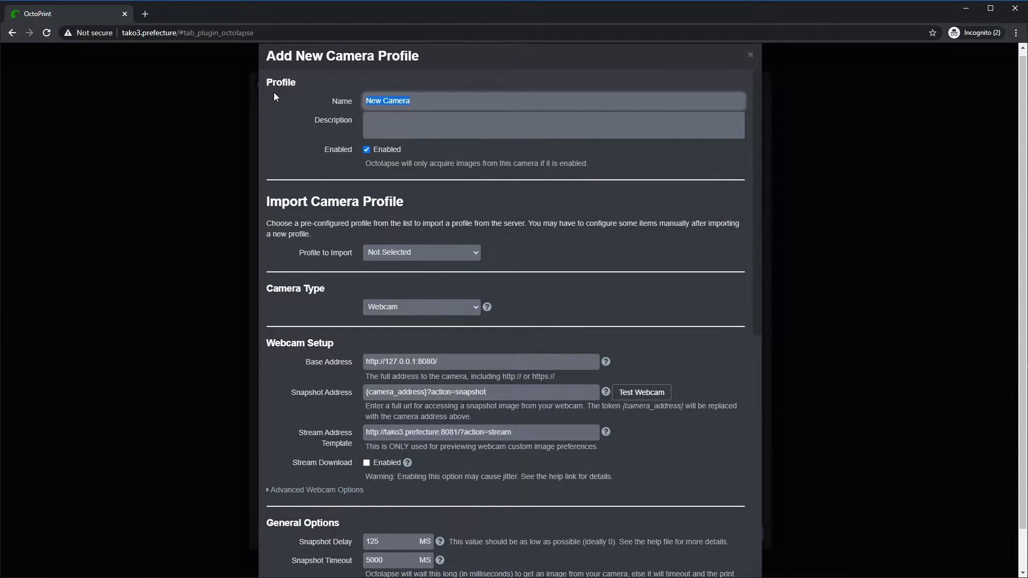
{"action": "type", "text": "logi"}
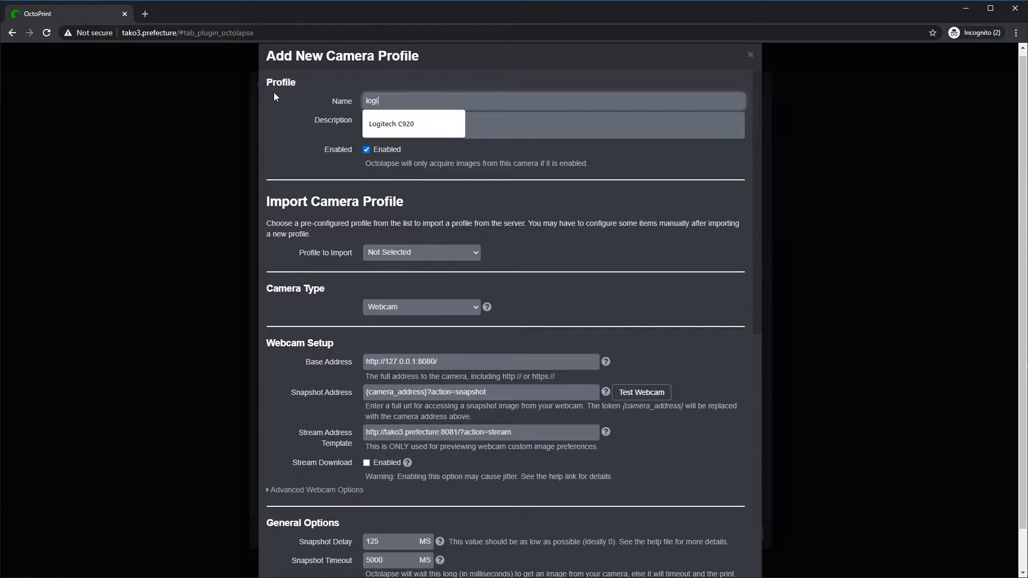
{"action": "key", "text": "Down"}
{"action": "key", "text": "Return"}
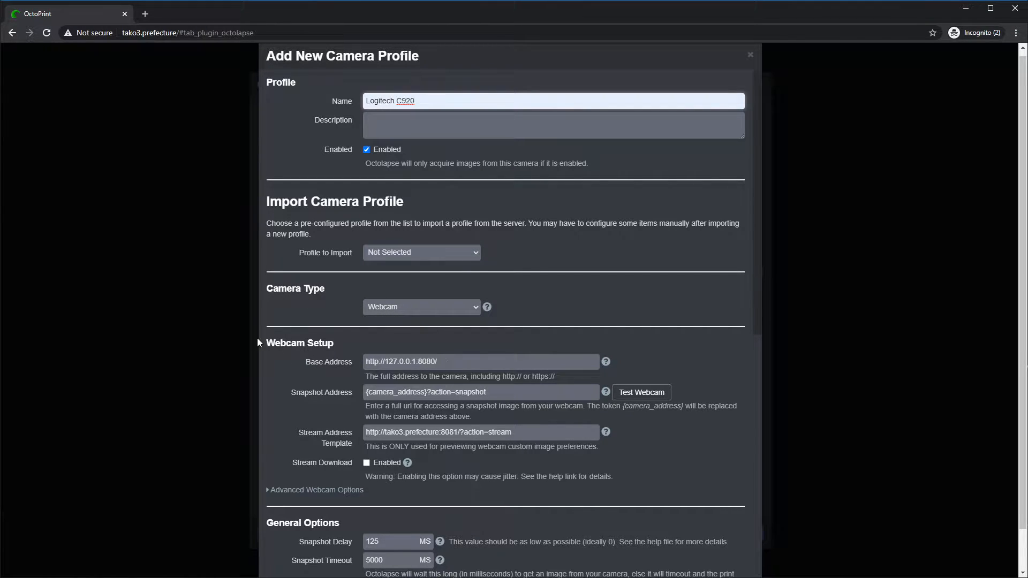
- Test the webcam from the Webcam Setup section of the new camera profile
{"action": "left_click_drag", "start_coordinate": [267, 345], "coordinate": [342, 346]}
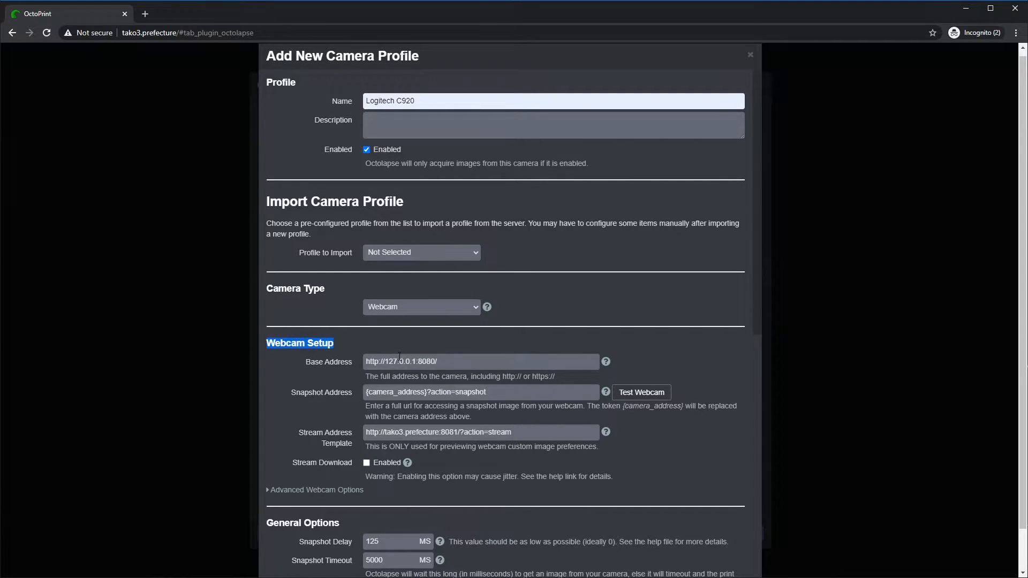
{"action": "left_click", "coordinate": [650, 397]}
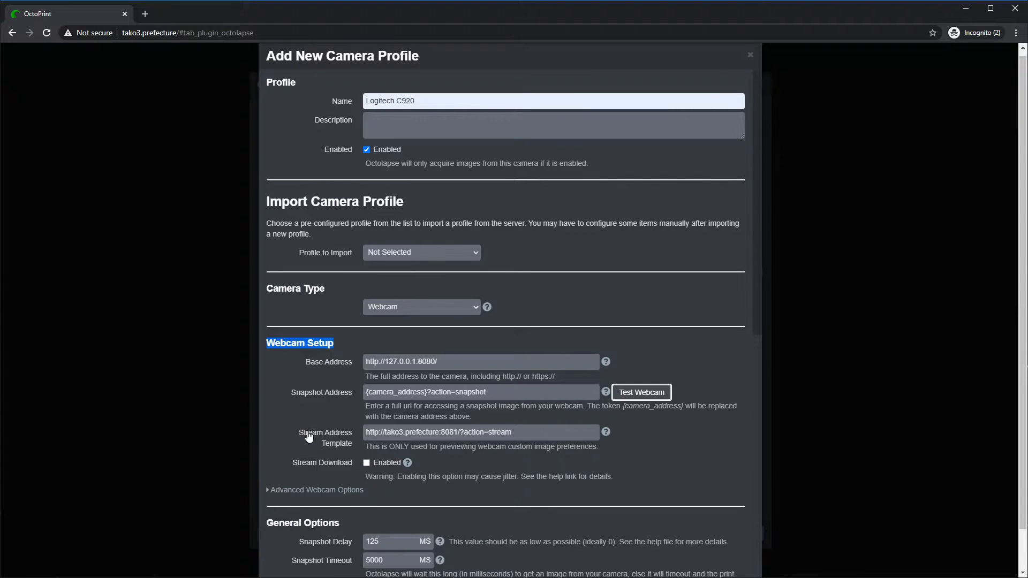
{"action": "triple_click", "coordinate": [543, 431]}
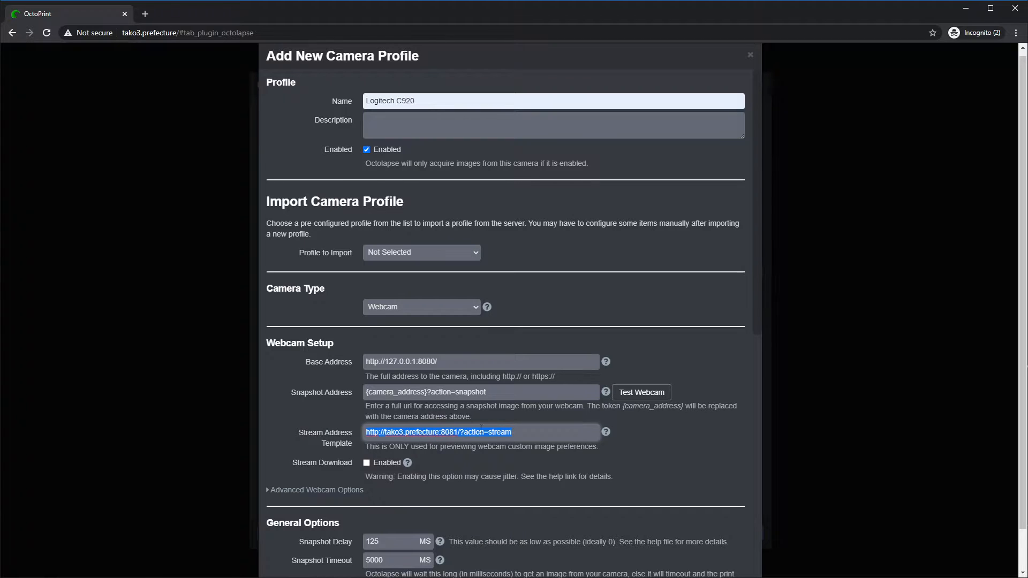
{"action": "right_click", "coordinate": [424, 432]}
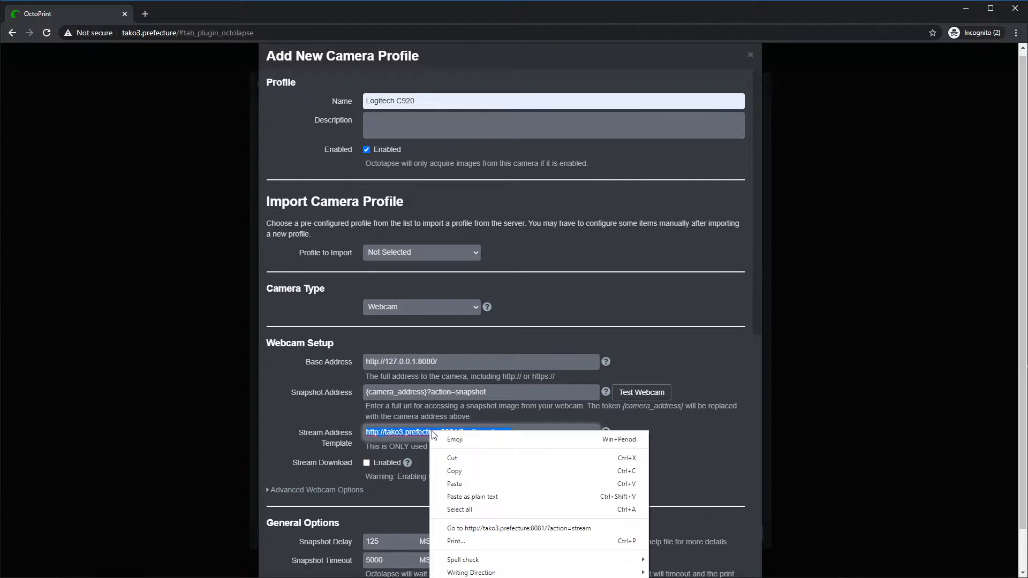
{"action": "left_click", "coordinate": [461, 470]}
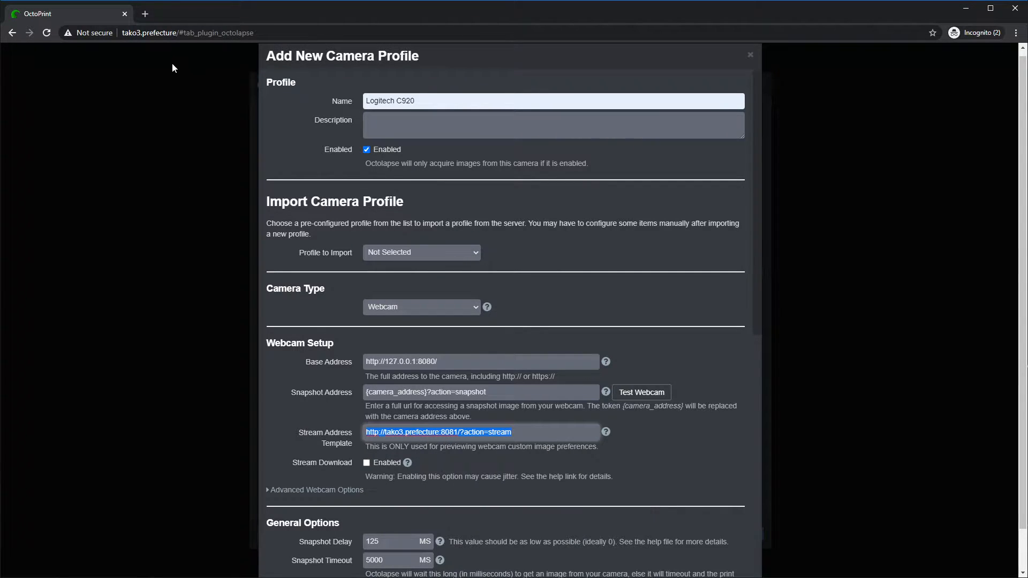
{"action": "left_click", "coordinate": [145, 14]}
{"action": "right_click", "coordinate": [162, 33]}
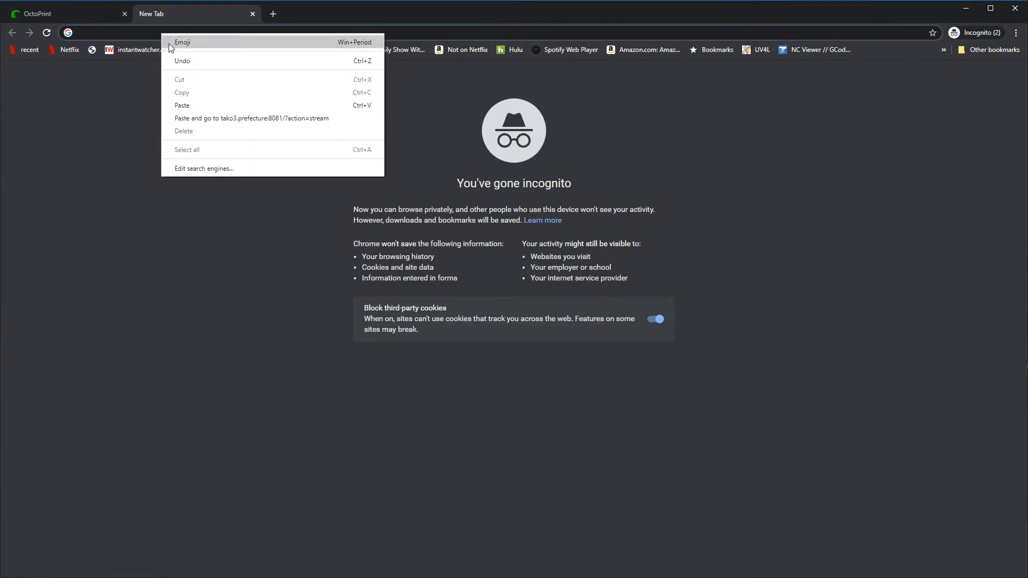
{"action": "left_click", "coordinate": [194, 105]}
{"action": "key", "text": "Return"}
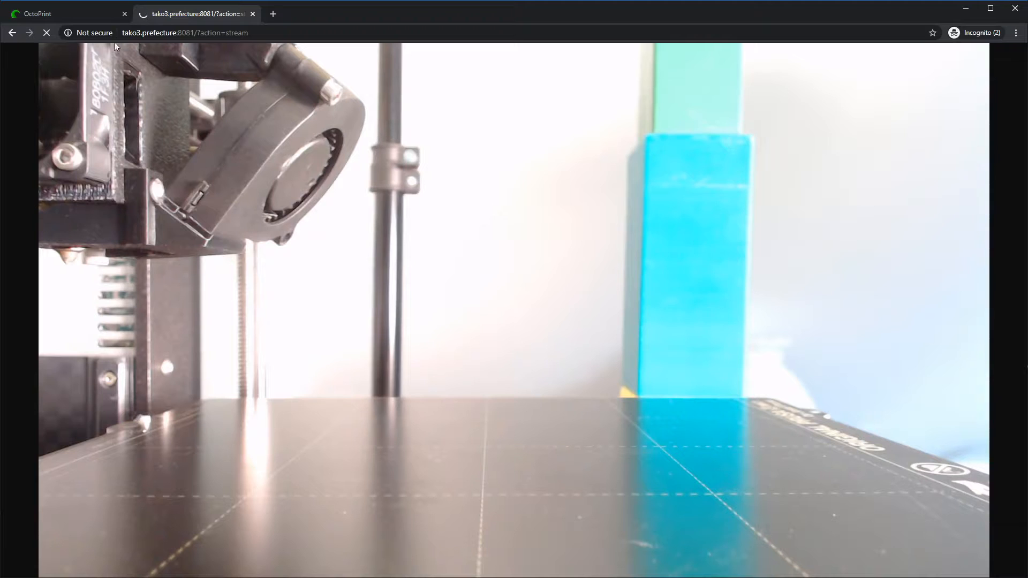
- Compare the stream address in the camera profile with the open camera stream, and close the stream page
{"action": "left_click", "coordinate": [86, 14]}
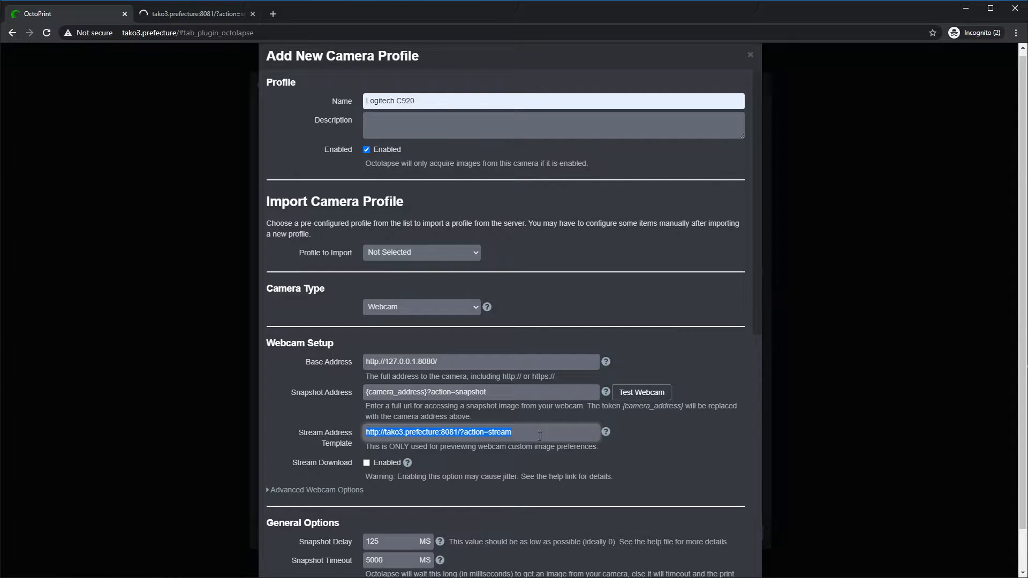
{"action": "left_click", "coordinate": [182, 16]}
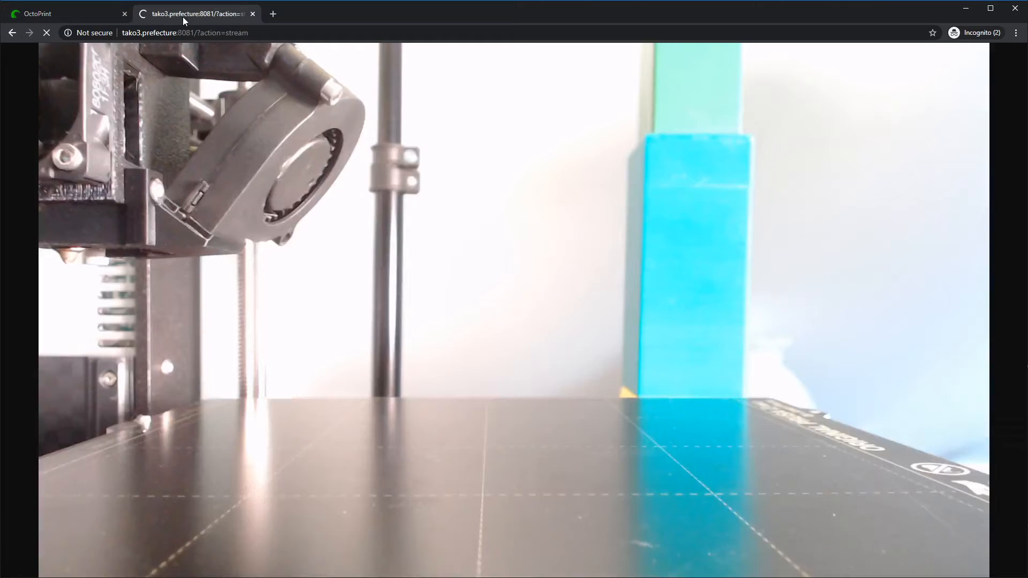
{"action": "left_click", "coordinate": [253, 14]}
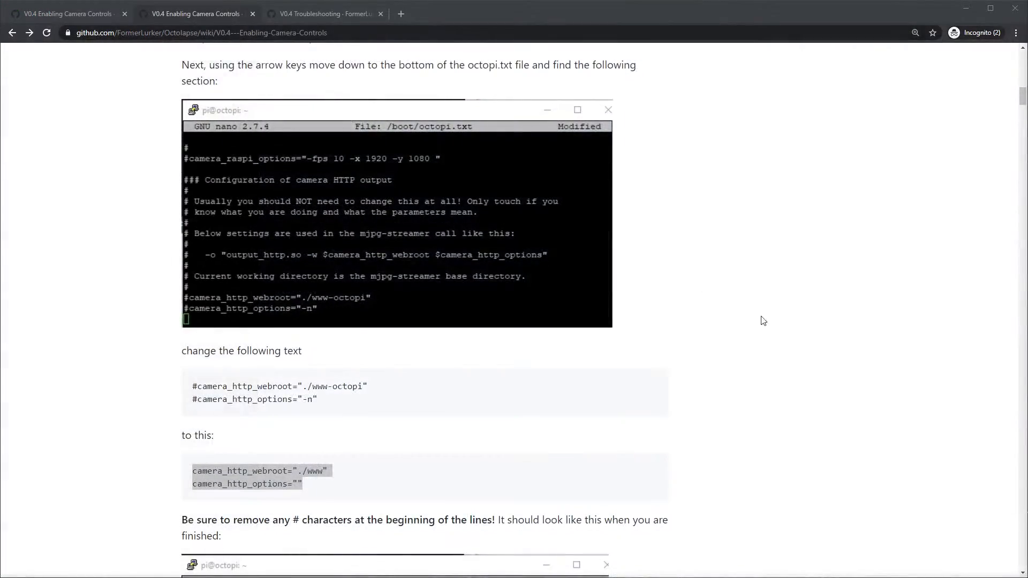
- Switch to the Octolapse wiki on GitHub and open its Troubleshooting page in a new browser tab
{"action": "scroll", "coordinate": [753, 316], "scroll_direction": "up", "scroll_amount": 15}
{"action": "scroll", "coordinate": [781, 321], "scroll_direction": "down", "scroll_amount": 5}
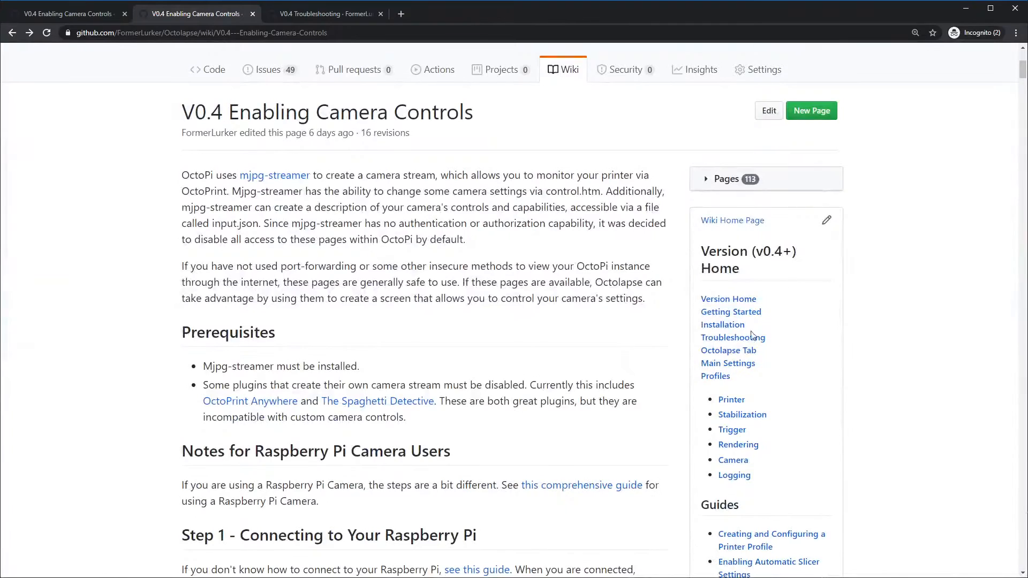
{"action": "right_click", "coordinate": [739, 343]}
{"action": "left_click", "coordinate": [755, 346]}
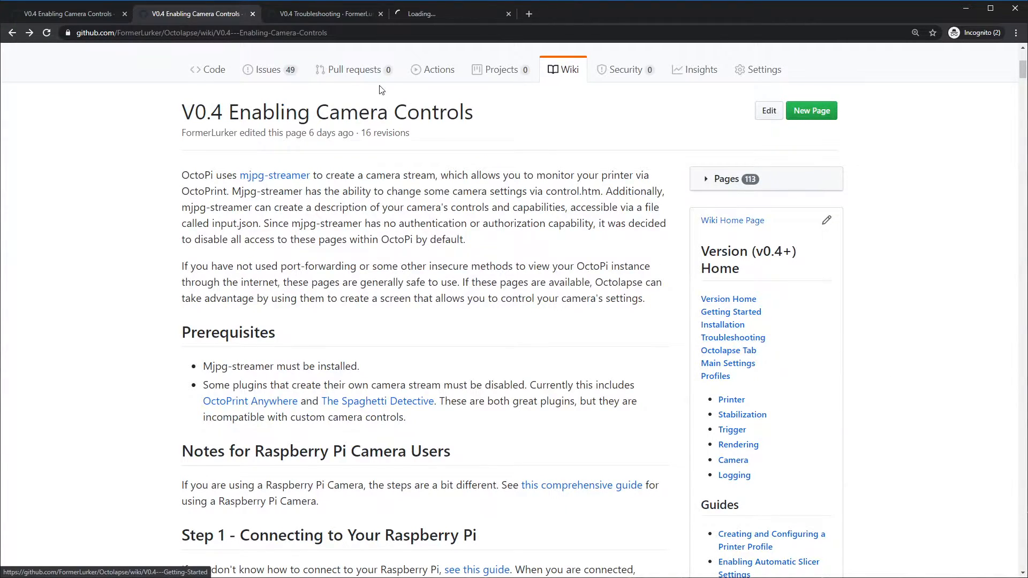
{"action": "left_click", "coordinate": [458, 11]}
{"action": "scroll", "coordinate": [469, 355], "scroll_direction": "down", "scroll_amount": 12}
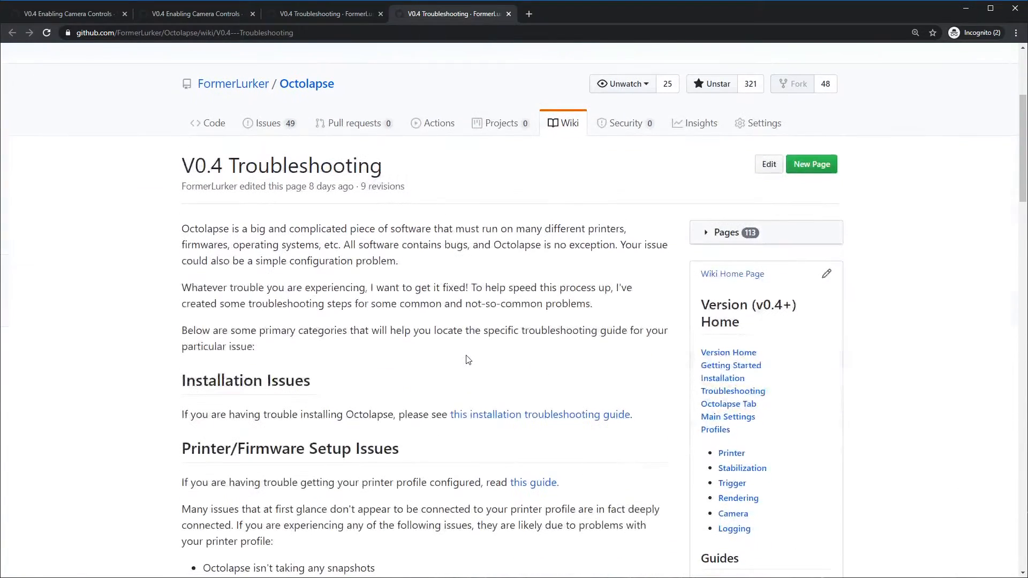
- Read the Camera Issues section of the troubleshooting guide and return to the V0.4 Enabling Camera Controls page
{"action": "scroll", "coordinate": [469, 355], "scroll_direction": "down", "scroll_amount": 5}
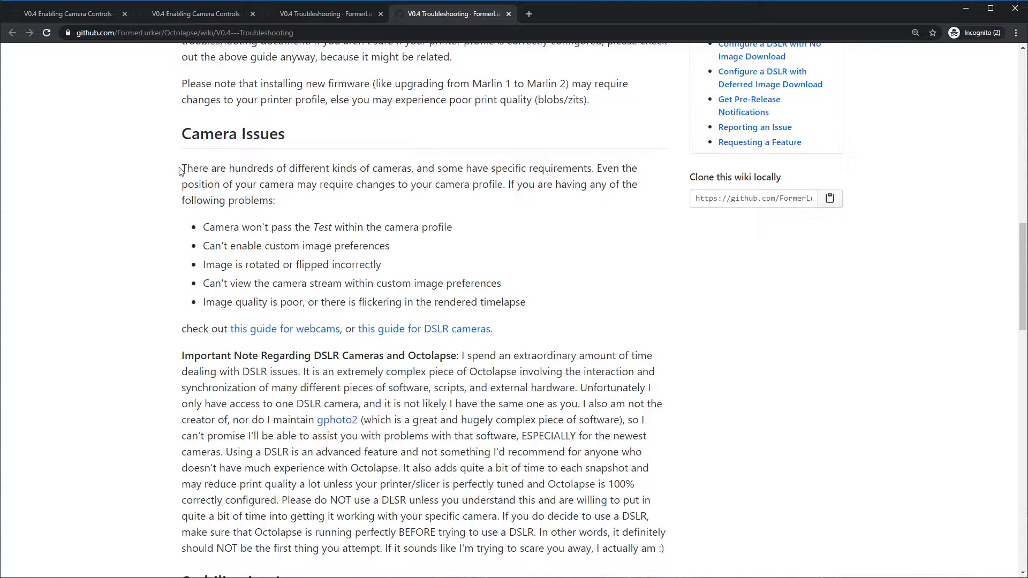
{"action": "left_click_drag", "start_coordinate": [183, 168], "coordinate": [492, 403]}
{"action": "left_click", "coordinate": [492, 402]}
{"action": "left_click", "coordinate": [301, 17]}
{"action": "left_click", "coordinate": [209, 14]}
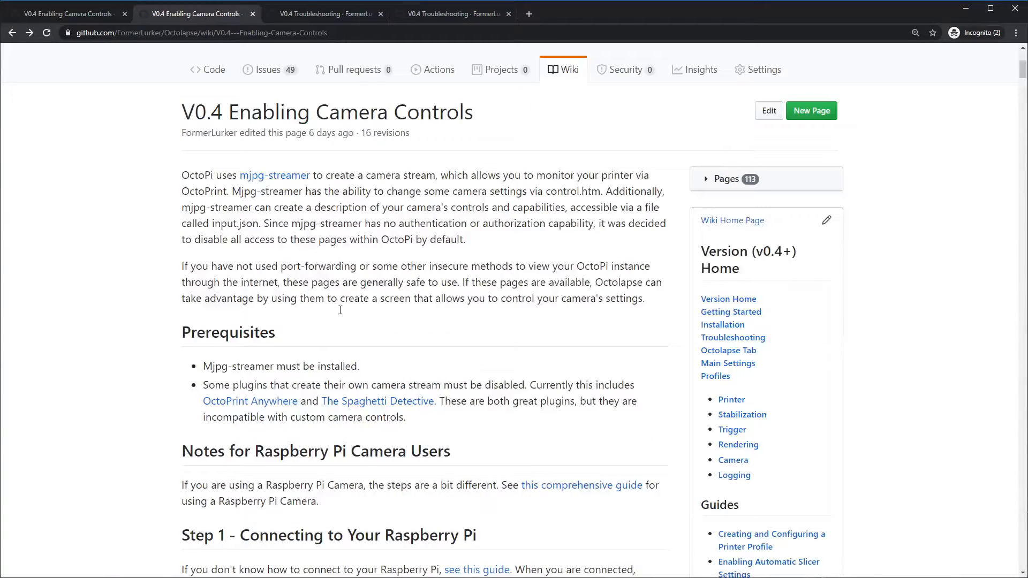
{"action": "scroll", "coordinate": [313, 294], "scroll_direction": "down", "scroll_amount": 5}
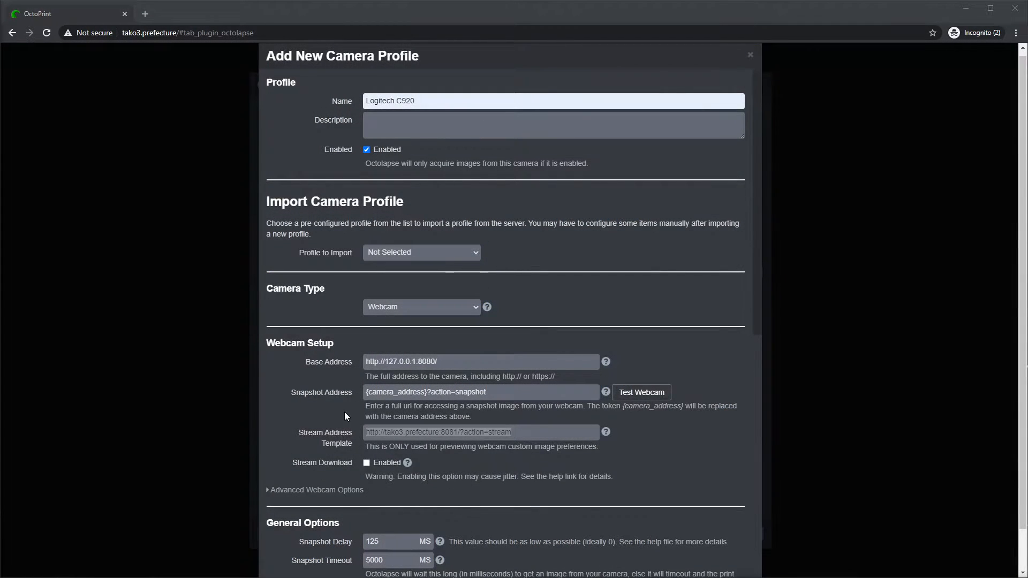
- Return to OctoPrint and set the new camera profile's Snapshot Delay to 60 ms
{"action": "scroll", "coordinate": [344, 416], "scroll_direction": "down", "scroll_amount": 4}
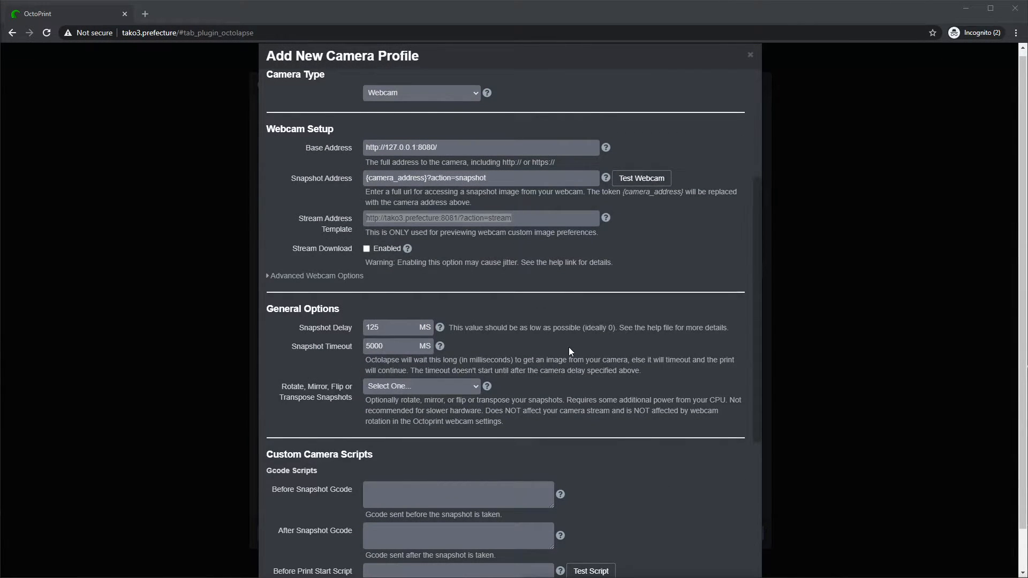
{"action": "left_click_drag", "start_coordinate": [266, 310], "coordinate": [362, 330]}
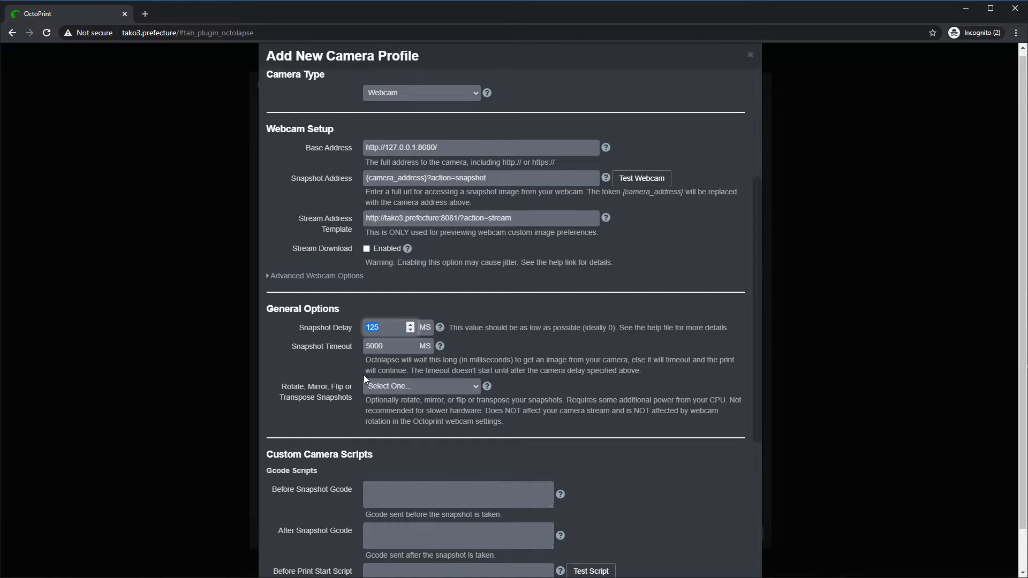
{"action": "type", "text": "60"}
{"action": "left_click", "coordinate": [374, 327]}
{"action": "left_click", "coordinate": [321, 337]}
- Save the Logitech C920 camera profile and close the OctoPrint settings
{"action": "scroll", "coordinate": [363, 408], "scroll_direction": "down", "scroll_amount": 6}
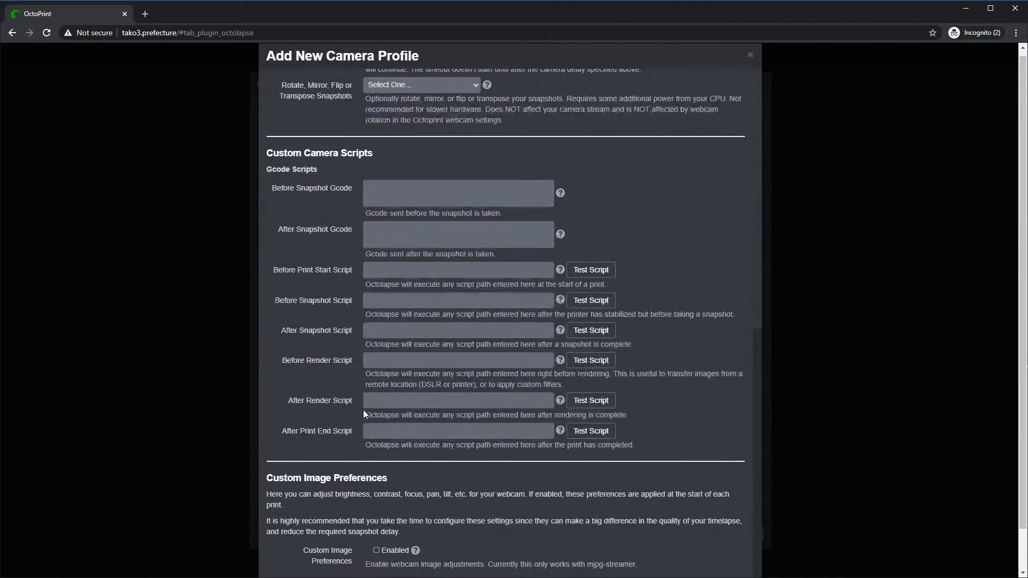
{"action": "left_click", "coordinate": [697, 564]}
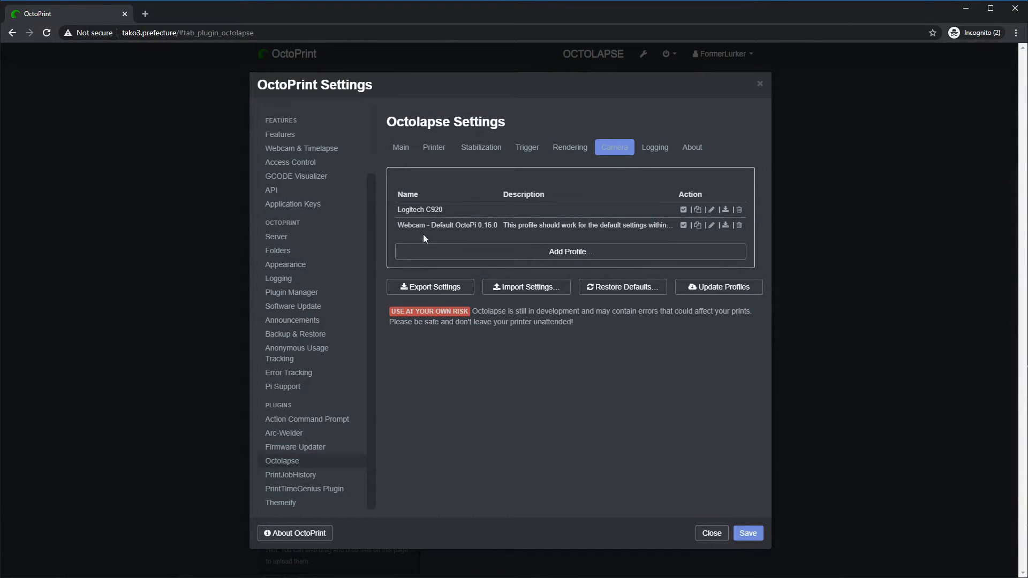
{"action": "left_click_drag", "start_coordinate": [394, 211], "coordinate": [457, 213]}
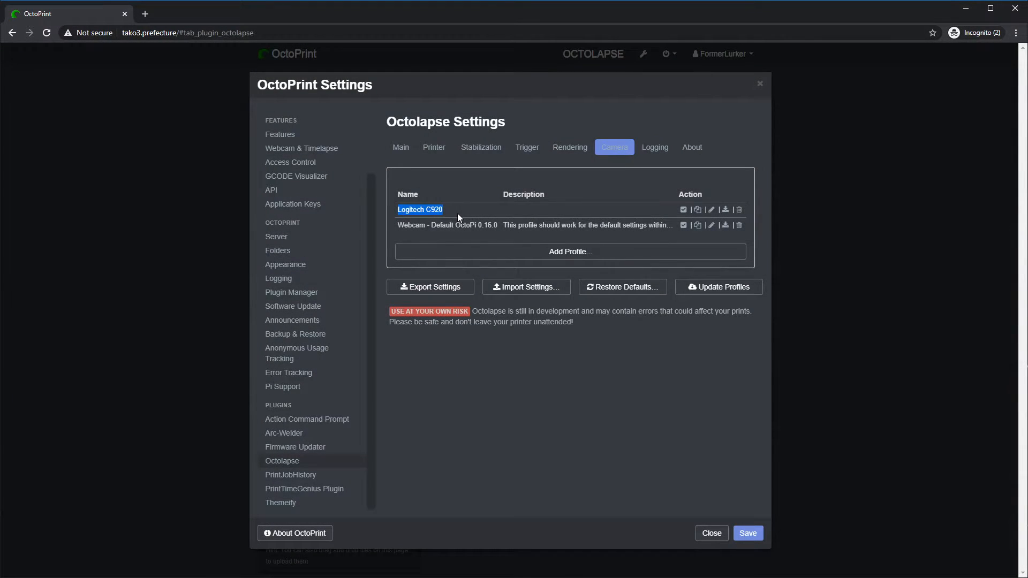
{"action": "left_click", "coordinate": [711, 534]}
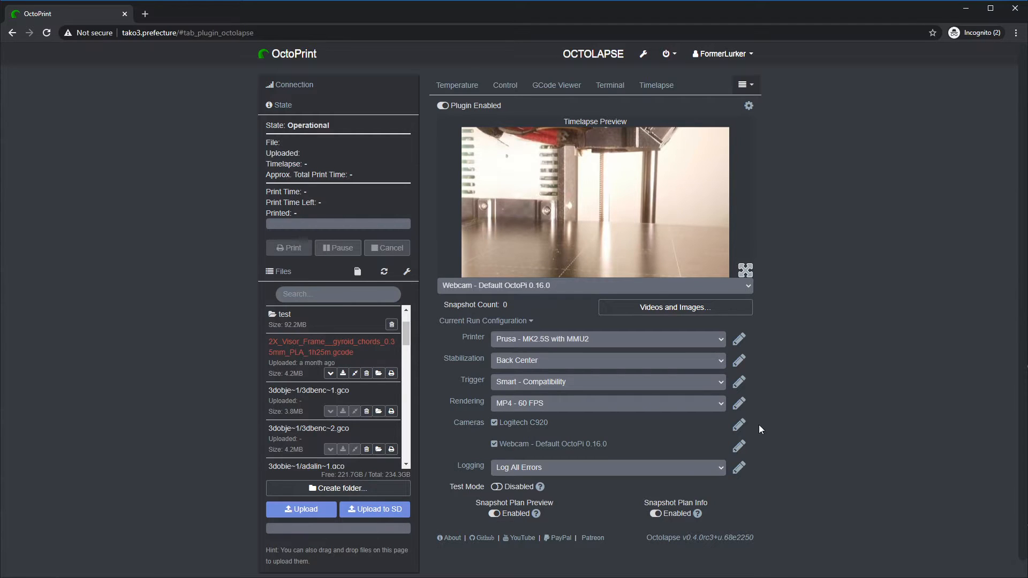
- Edit the Logitech C920 camera profile from the Octolapse page and enable Custom Image Preferences
{"action": "left_click", "coordinate": [739, 425]}
{"action": "scroll", "coordinate": [424, 407], "scroll_direction": "down", "scroll_amount": 10}
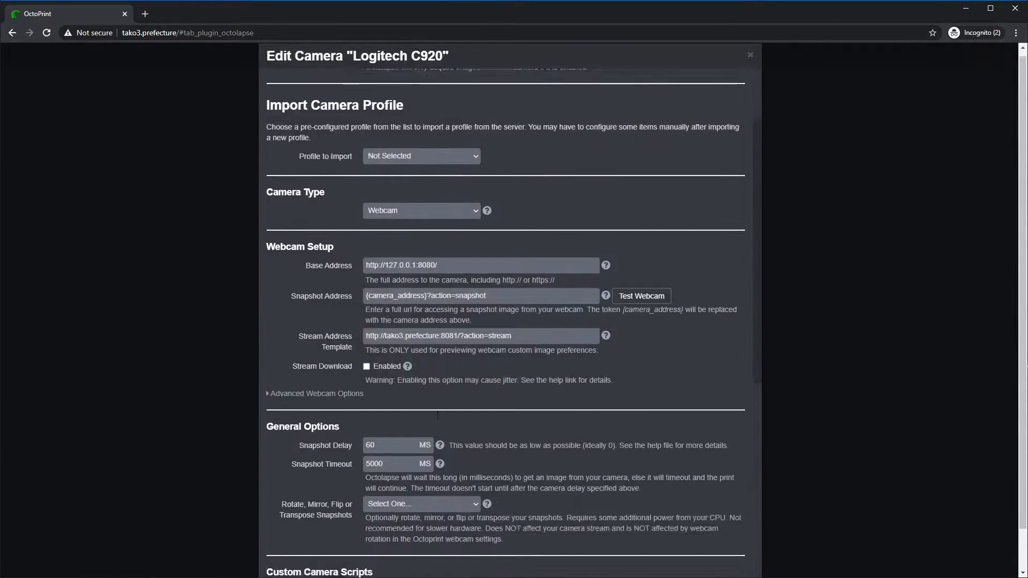
{"action": "scroll", "coordinate": [362, 329], "scroll_direction": "up", "scroll_amount": 1}
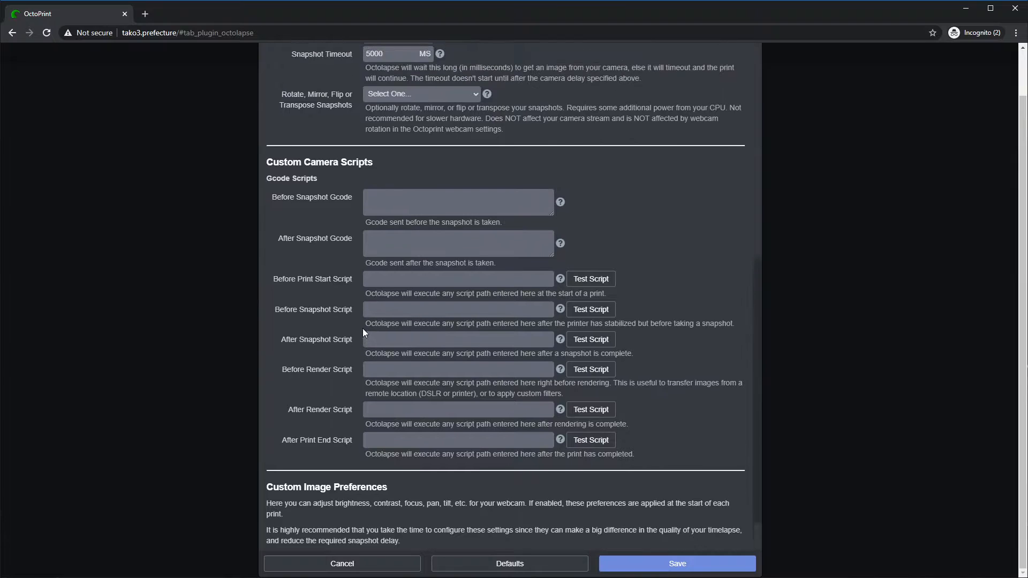
{"action": "scroll", "coordinate": [514, 438], "scroll_direction": "down", "scroll_amount": 1}
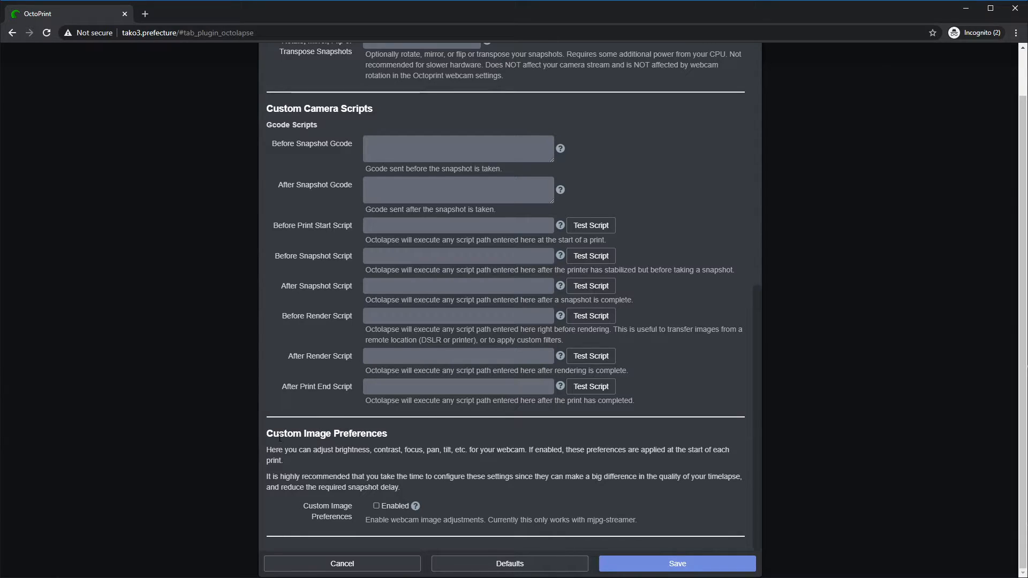
{"action": "left_click_drag", "start_coordinate": [268, 435], "coordinate": [429, 431]}
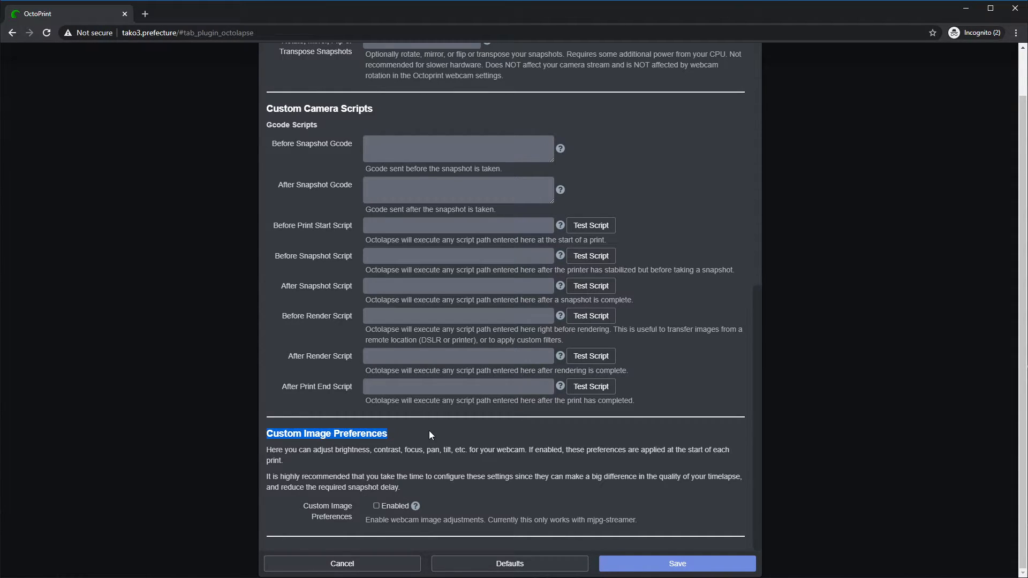
{"action": "left_click", "coordinate": [376, 506]}
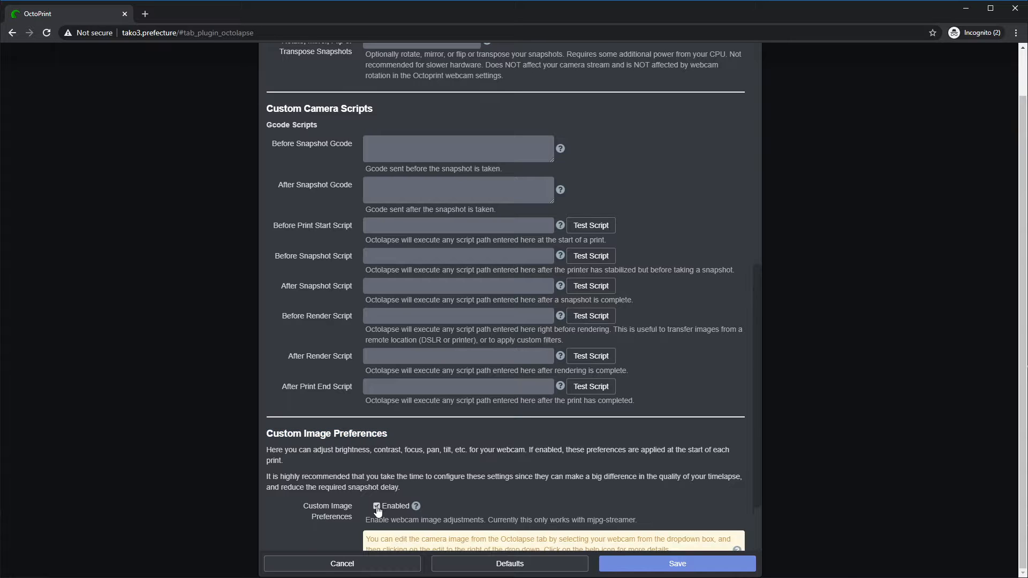
{"action": "scroll", "coordinate": [378, 508], "scroll_direction": "down", "scroll_amount": 2}
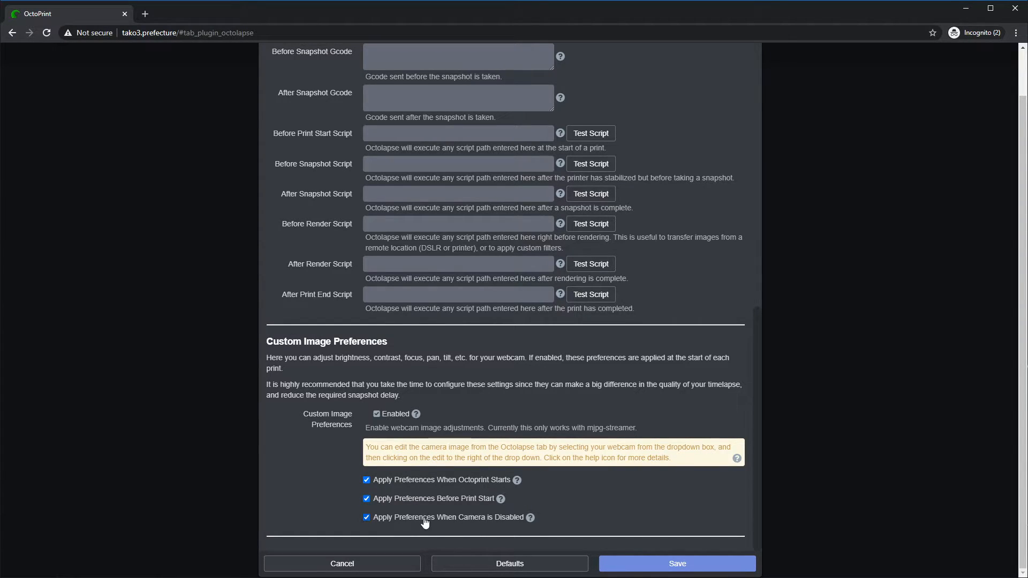
- Read the help for applying preferences when OctoPrint starts and before print start
{"action": "left_click", "coordinate": [516, 480]}
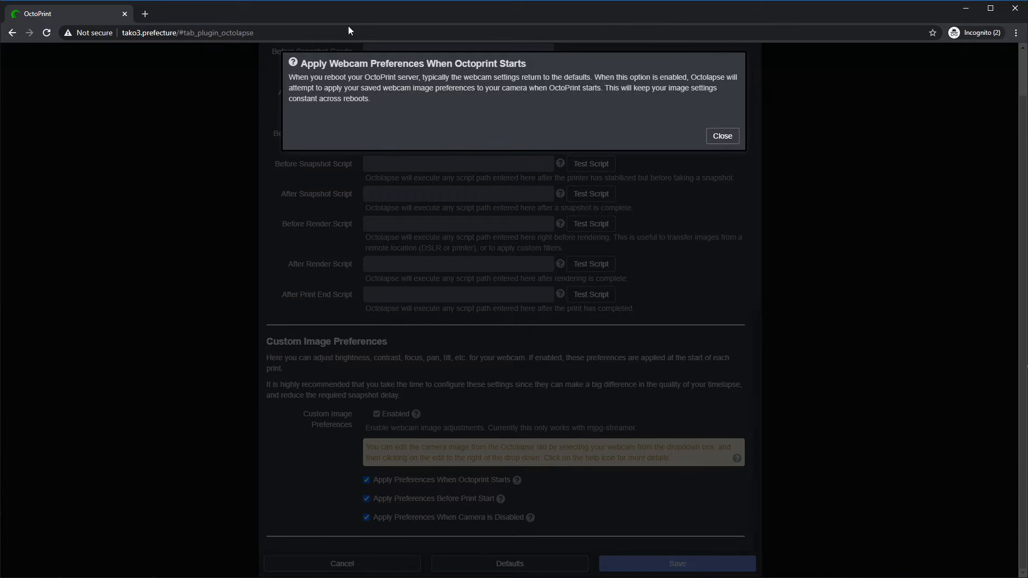
{"action": "left_click", "coordinate": [721, 136]}
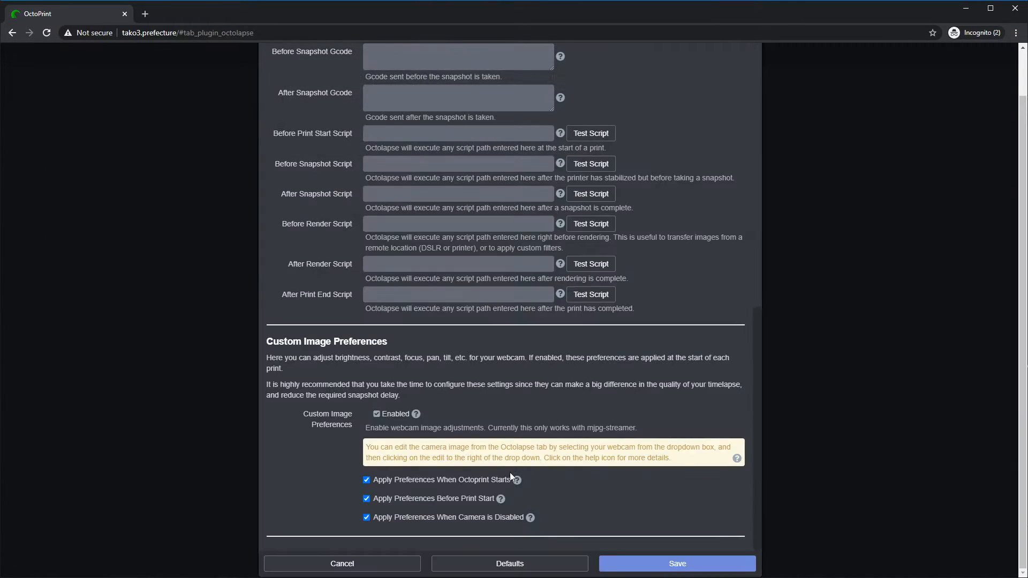
{"action": "left_click", "coordinate": [501, 499]}
{"action": "left_click", "coordinate": [721, 135]}
- Review the webcam setup and general options of the Logitech C920 profile, and save the profile
{"action": "scroll", "coordinate": [405, 371], "scroll_direction": "up", "scroll_amount": 2}
{"action": "scroll", "coordinate": [405, 372], "scroll_direction": "up", "scroll_amount": 10}
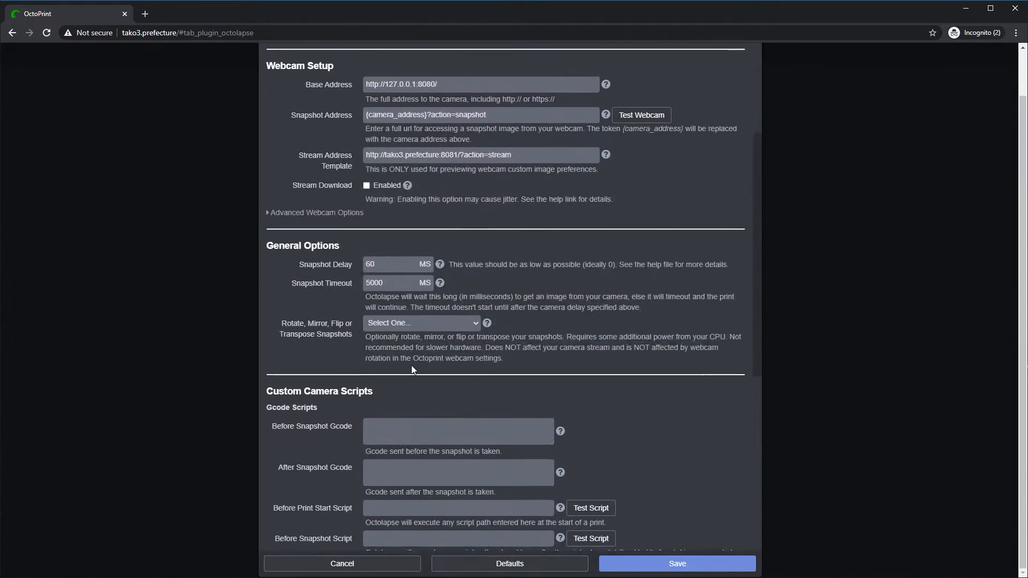
{"action": "scroll", "coordinate": [411, 365], "scroll_direction": "down", "scroll_amount": 12}
{"action": "left_click", "coordinate": [677, 563]}
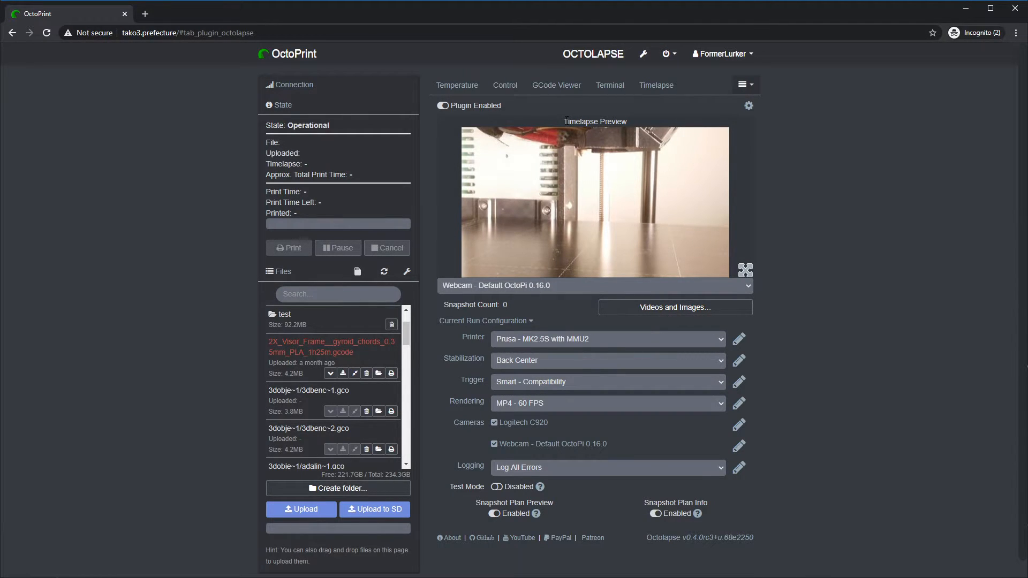
- Select Logitech C920 as the camera shown in the Timelapse Preview
{"action": "left_click_drag", "start_coordinate": [567, 119], "coordinate": [629, 127]}
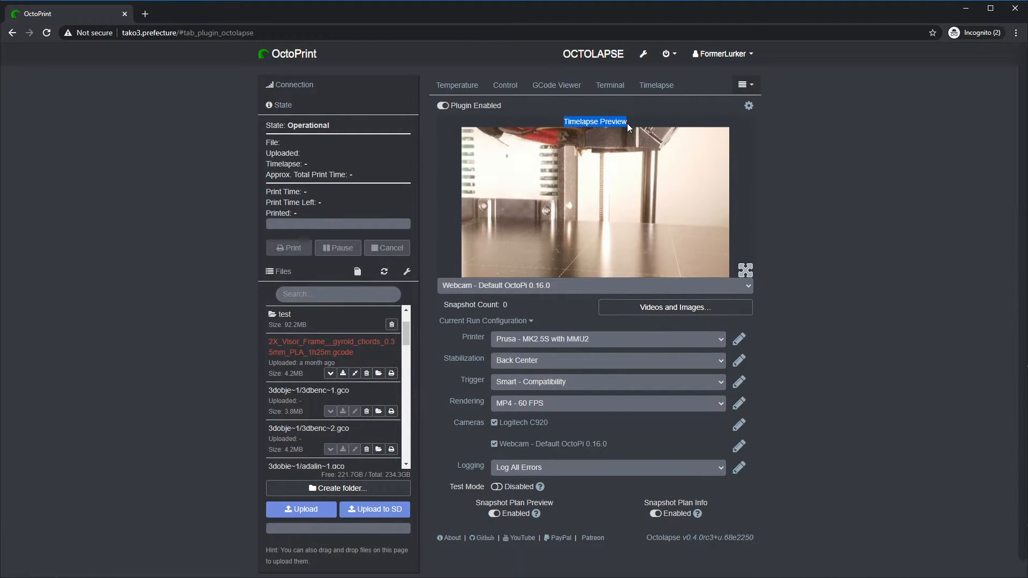
{"action": "left_click", "coordinate": [572, 288]}
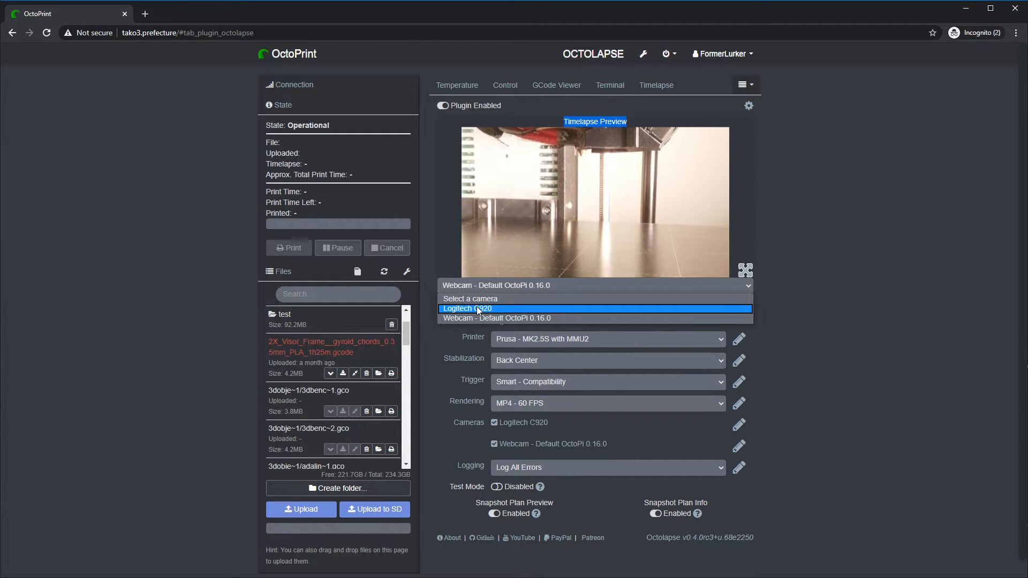
{"action": "left_click", "coordinate": [478, 189]}
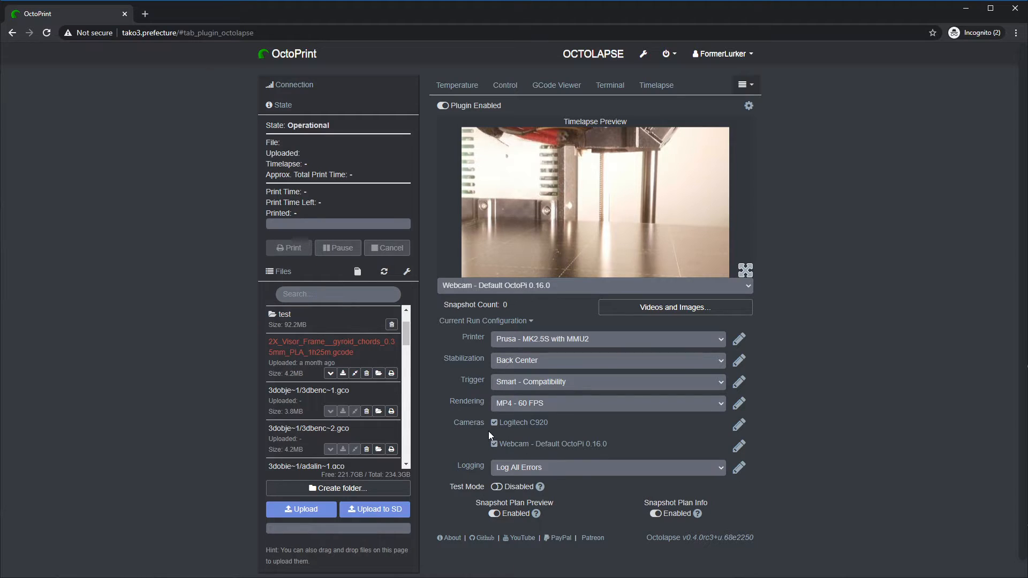
{"action": "left_click", "coordinate": [499, 289]}
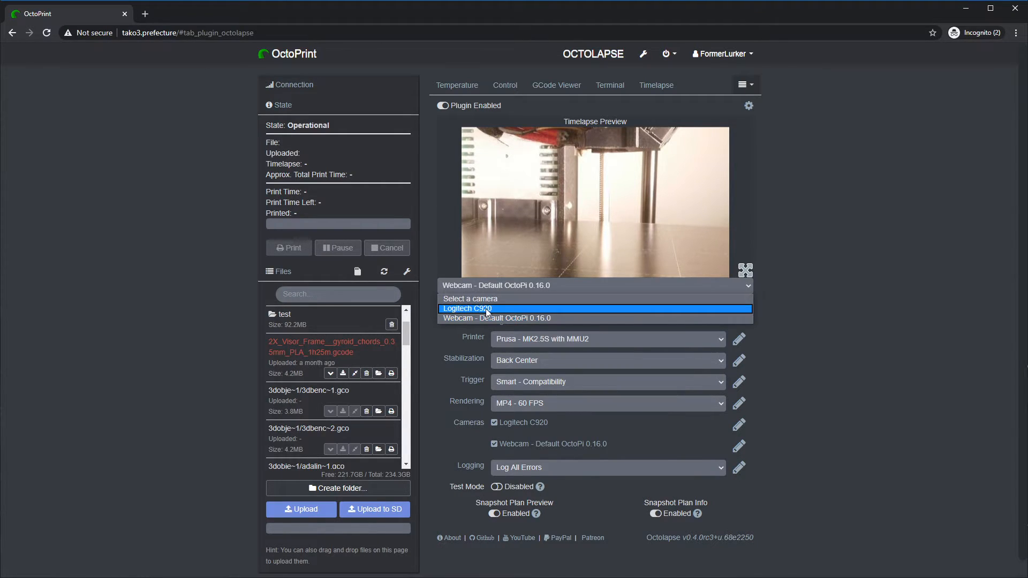
{"action": "left_click", "coordinate": [450, 309]}
- Read the preview message for the Logitech C920, and switch the preview to Webcam - Default OctoPi 0.16.0 for comparison
{"action": "left_click_drag", "start_coordinate": [464, 180], "coordinate": [666, 228]}
{"action": "left_click", "coordinate": [638, 211]}
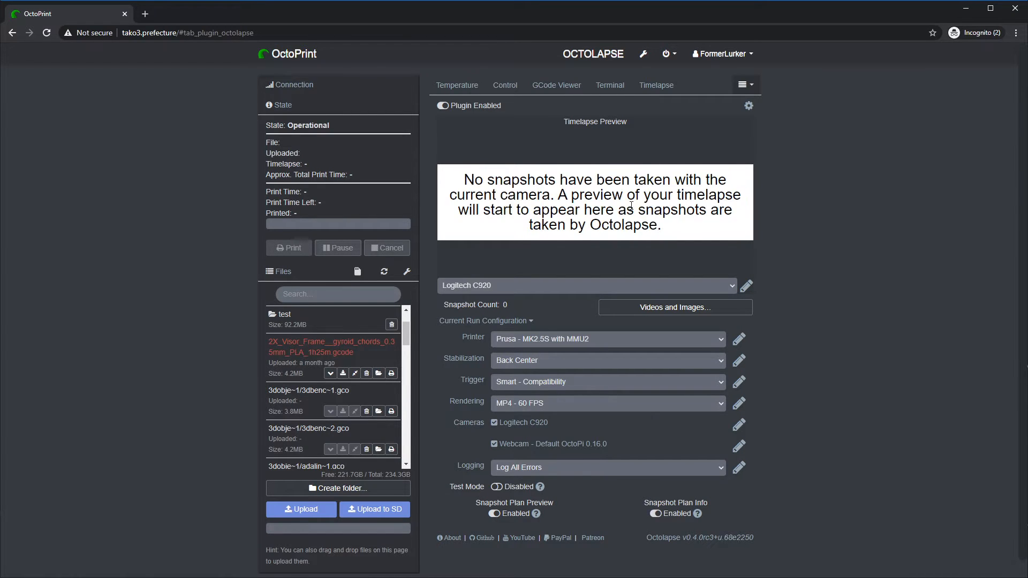
{"action": "left_click_drag", "start_coordinate": [464, 179], "coordinate": [557, 195]}
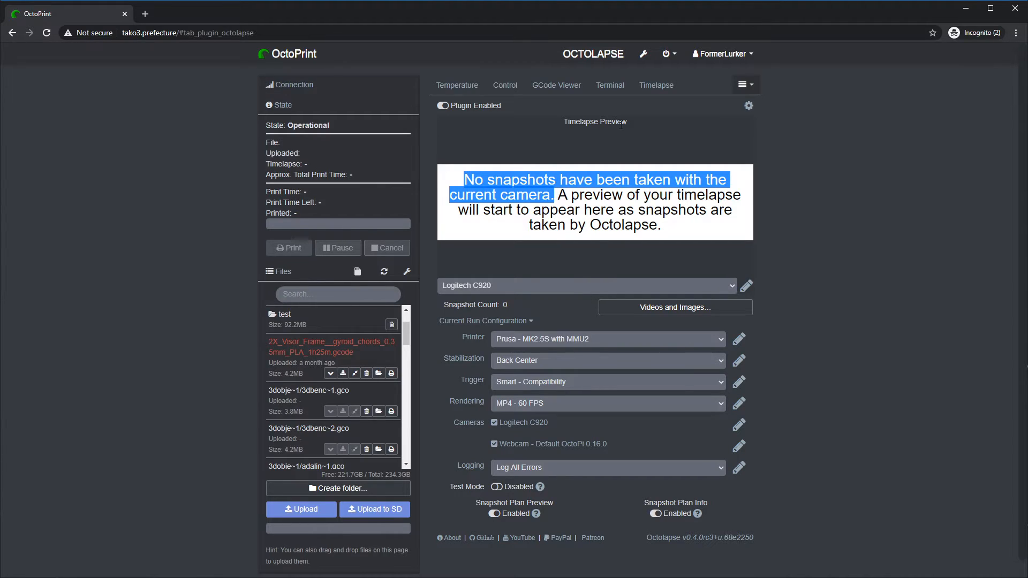
{"action": "left_click", "coordinate": [551, 203]}
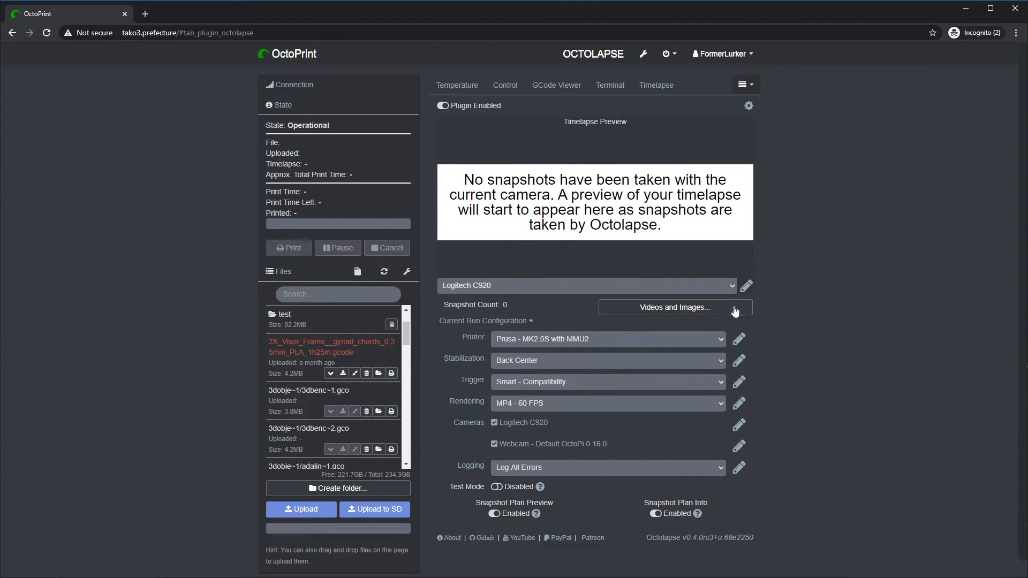
{"action": "left_click", "coordinate": [542, 294]}
{"action": "left_click", "coordinate": [517, 320]}
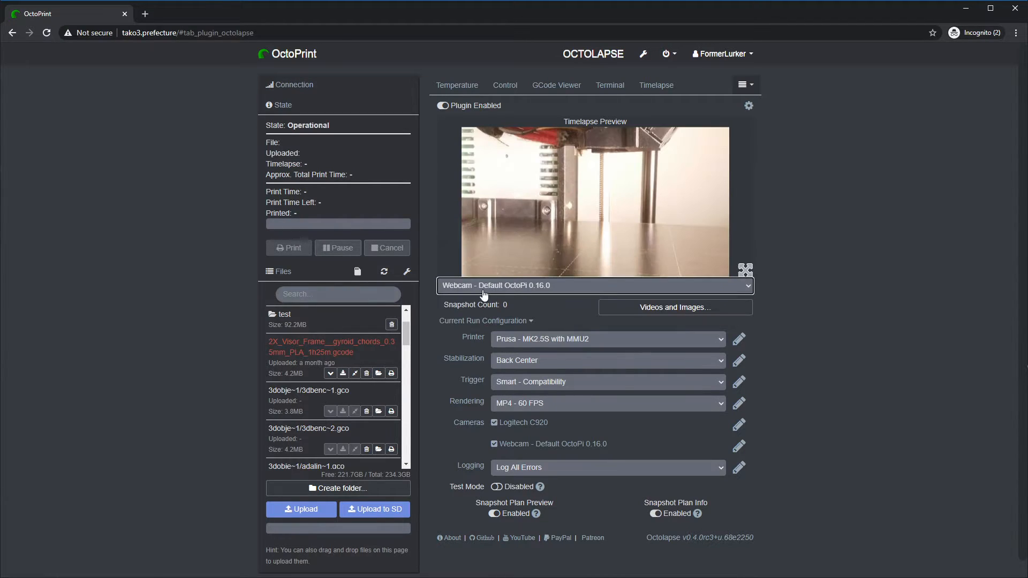
- Reselect Logitech C920 as the preview camera and open its custom image settings
{"action": "left_click", "coordinate": [598, 288]}
{"action": "left_click", "coordinate": [521, 309]}
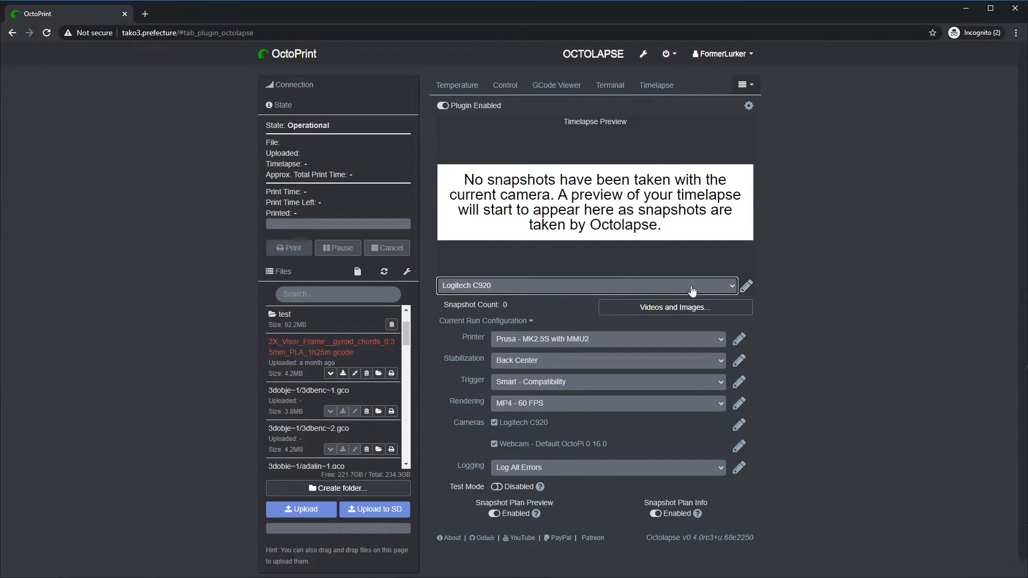
{"action": "left_click", "coordinate": [746, 288]}
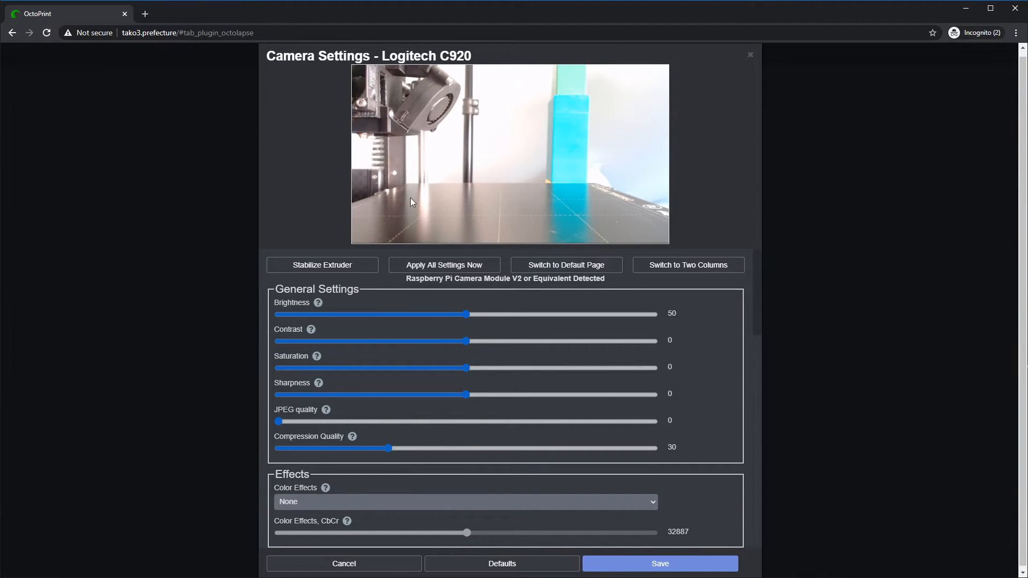
{"action": "scroll", "coordinate": [366, 384], "scroll_direction": "down", "scroll_amount": 10}
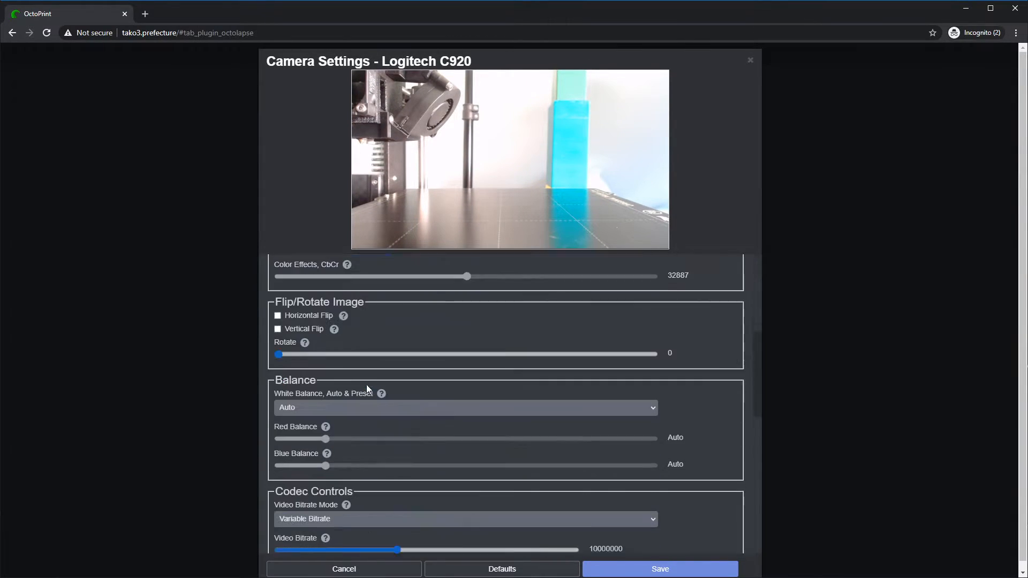
{"action": "scroll", "coordinate": [349, 459], "scroll_direction": "up", "scroll_amount": 10}
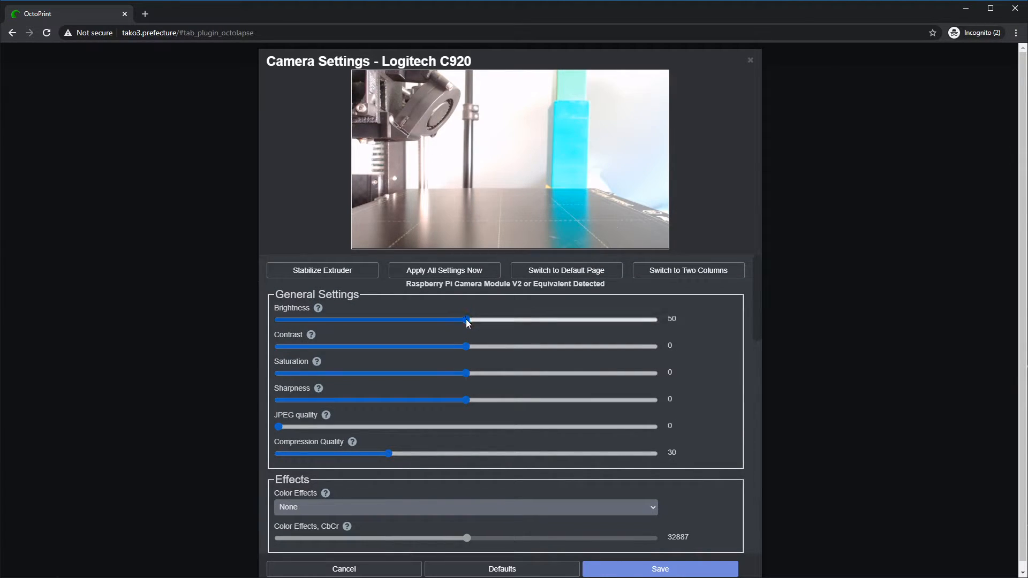
{"action": "left_click_drag", "start_coordinate": [466, 319], "coordinate": [436, 320]}
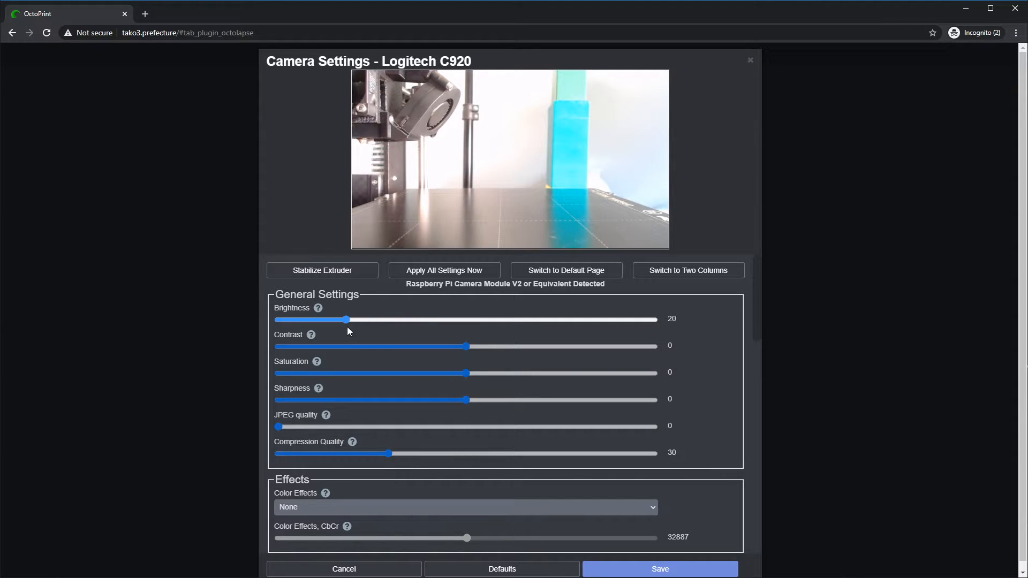
{"action": "left_click_drag", "start_coordinate": [363, 321], "coordinate": [468, 321]}
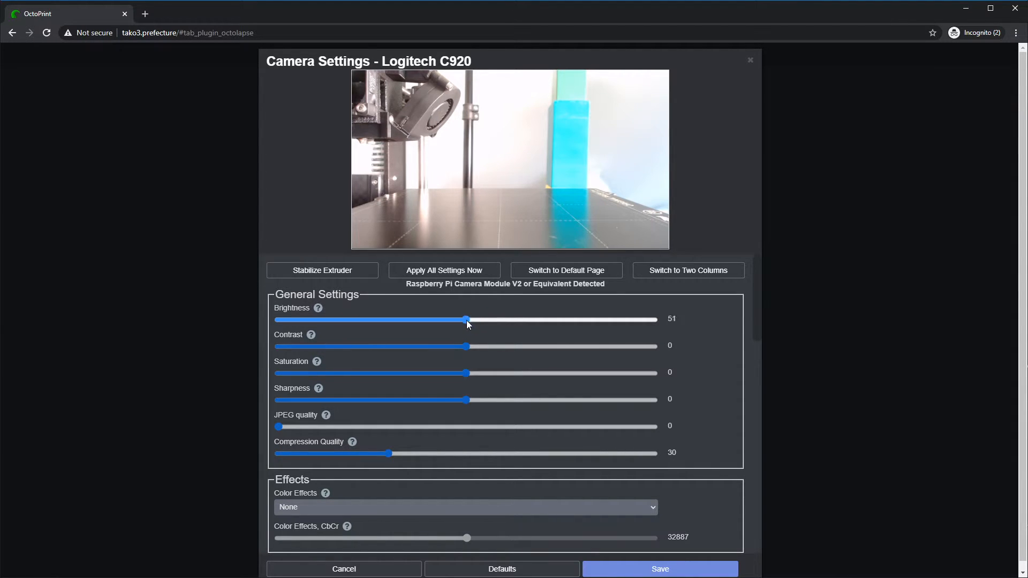
{"action": "left_click", "coordinate": [397, 569]}
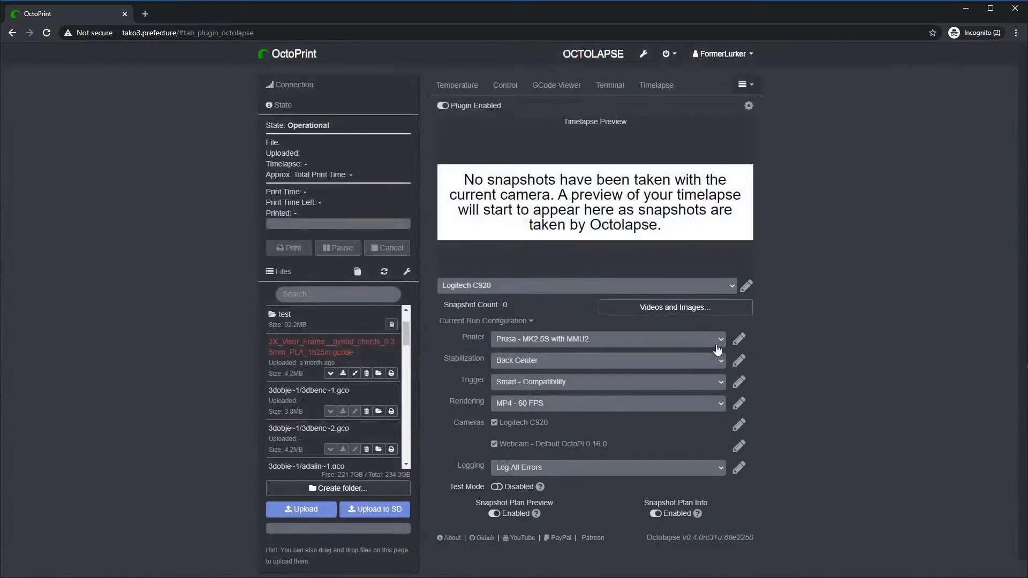
{"action": "left_click", "coordinate": [739, 424]}
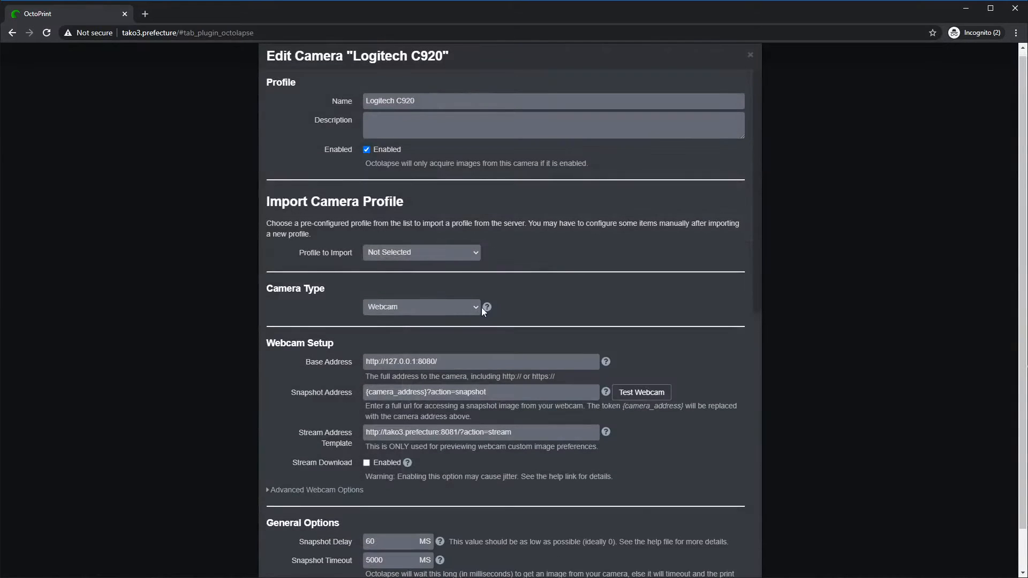
{"action": "left_click_drag", "start_coordinate": [432, 361], "coordinate": [440, 362]}
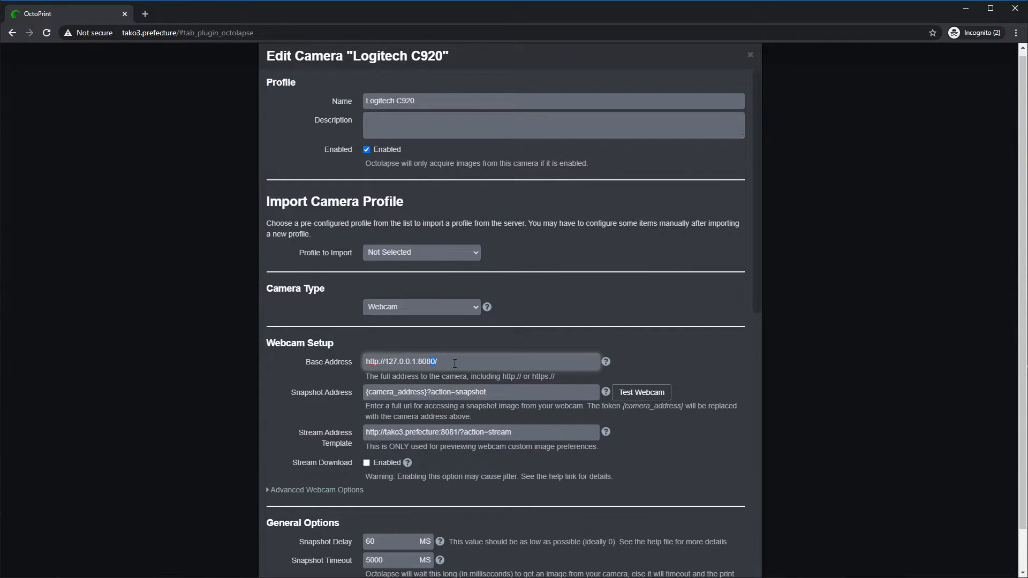
{"action": "scroll", "coordinate": [717, 493], "scroll_direction": "down", "scroll_amount": 10}
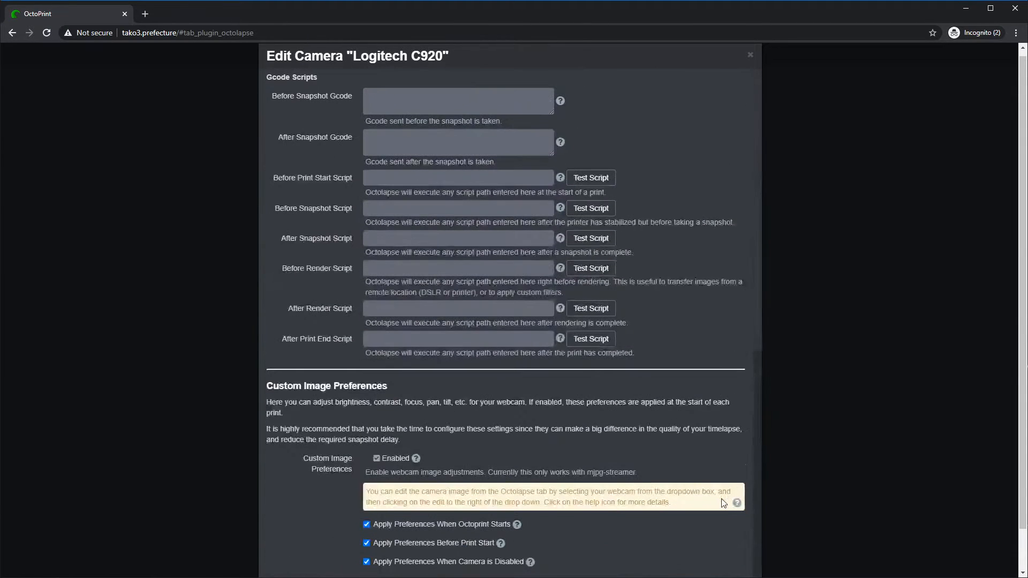
{"action": "scroll", "coordinate": [581, 247], "scroll_direction": "up", "scroll_amount": 10}
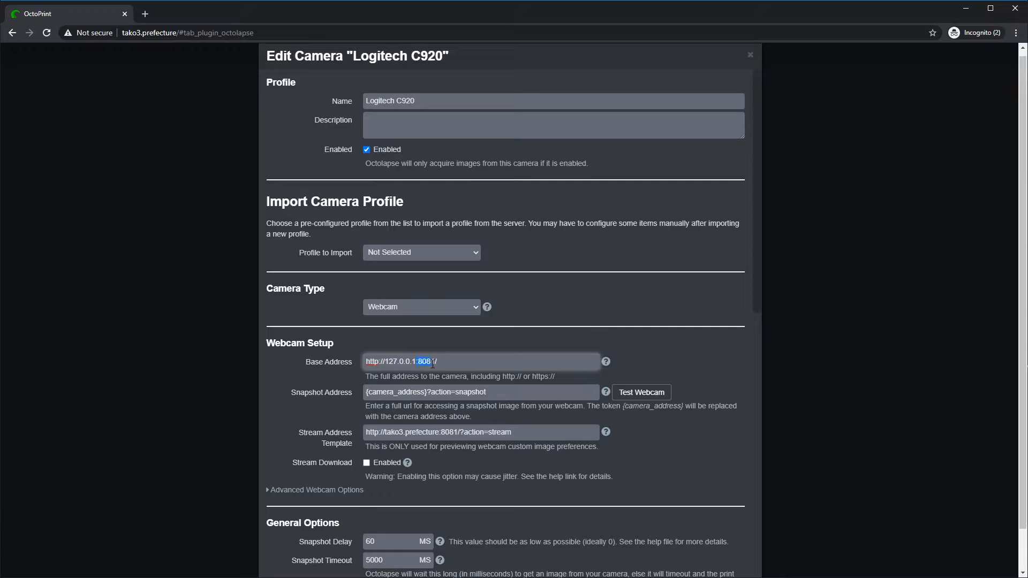
{"action": "scroll", "coordinate": [744, 367], "scroll_direction": "down", "scroll_amount": 15}
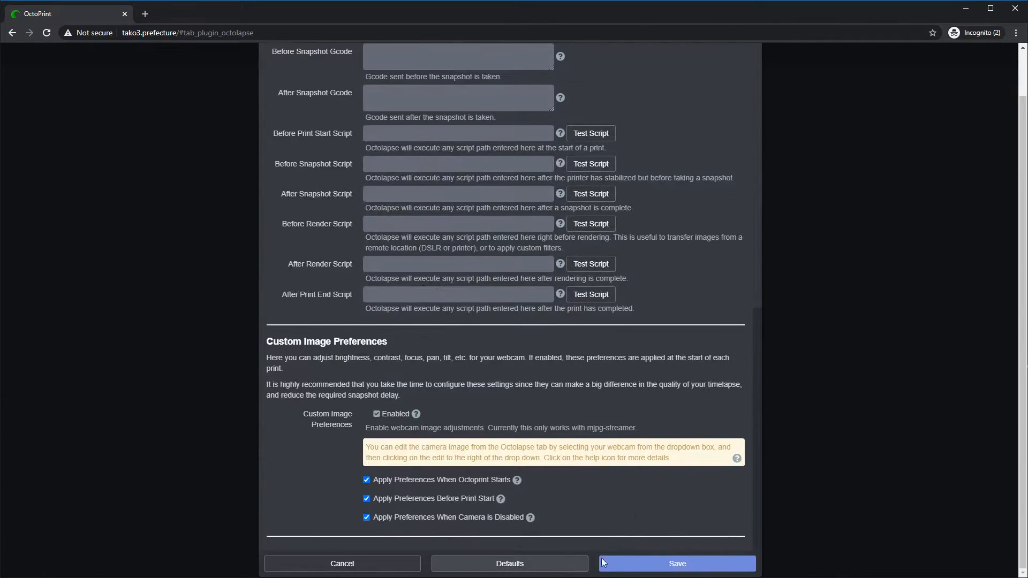
{"action": "left_click", "coordinate": [670, 563]}
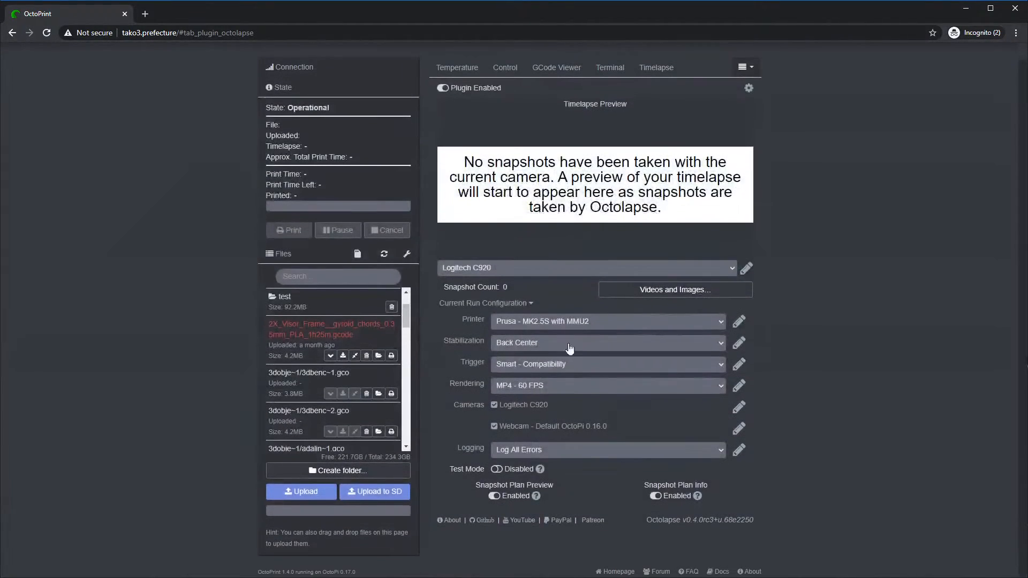
- Set the brightness to 127 in the Logitech C920's custom image settings and read the Brightness help
{"action": "left_click", "coordinate": [747, 268]}
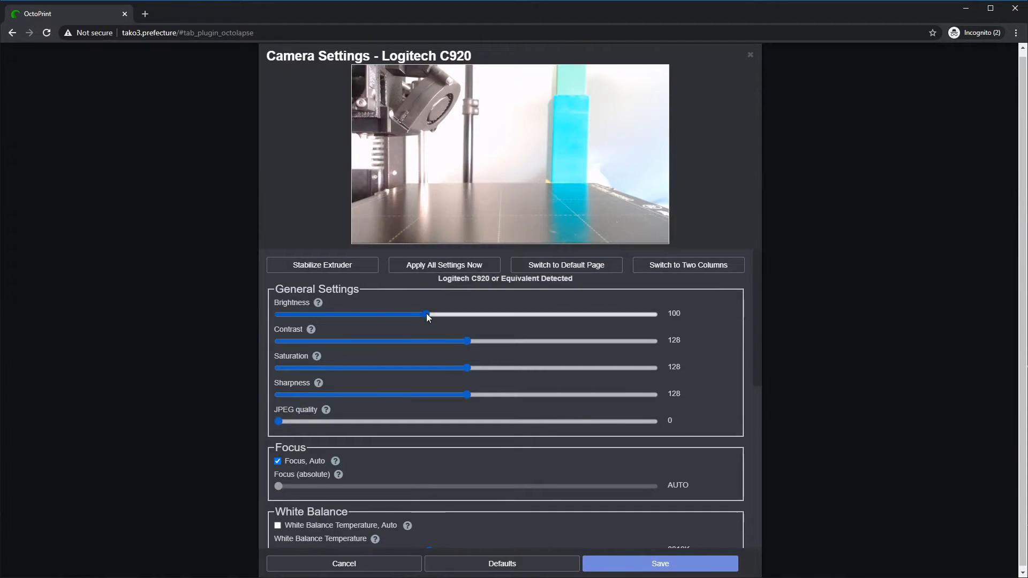
{"action": "left_click_drag", "start_coordinate": [427, 315], "coordinate": [465, 325]}
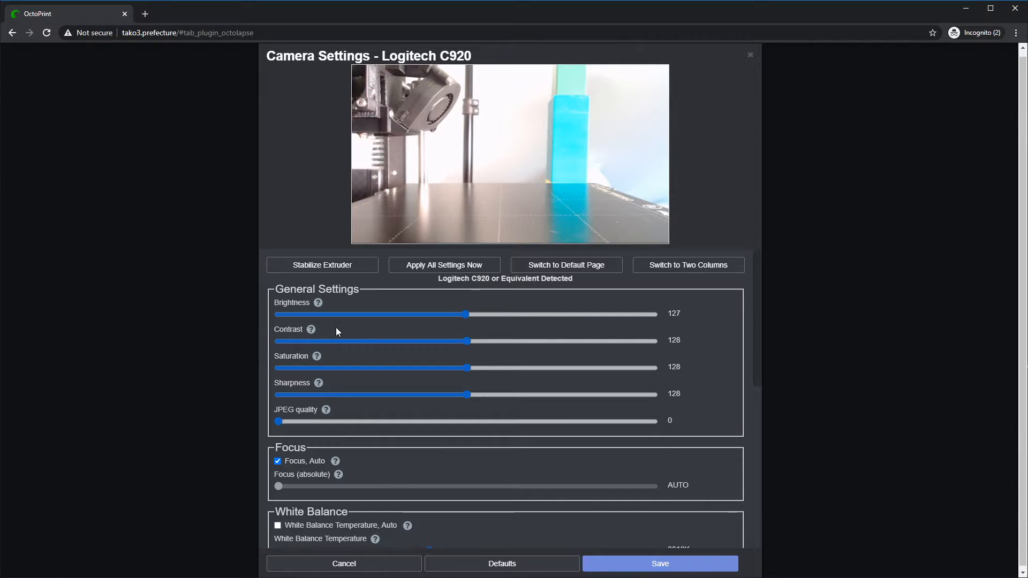
{"action": "left_click", "coordinate": [318, 303]}
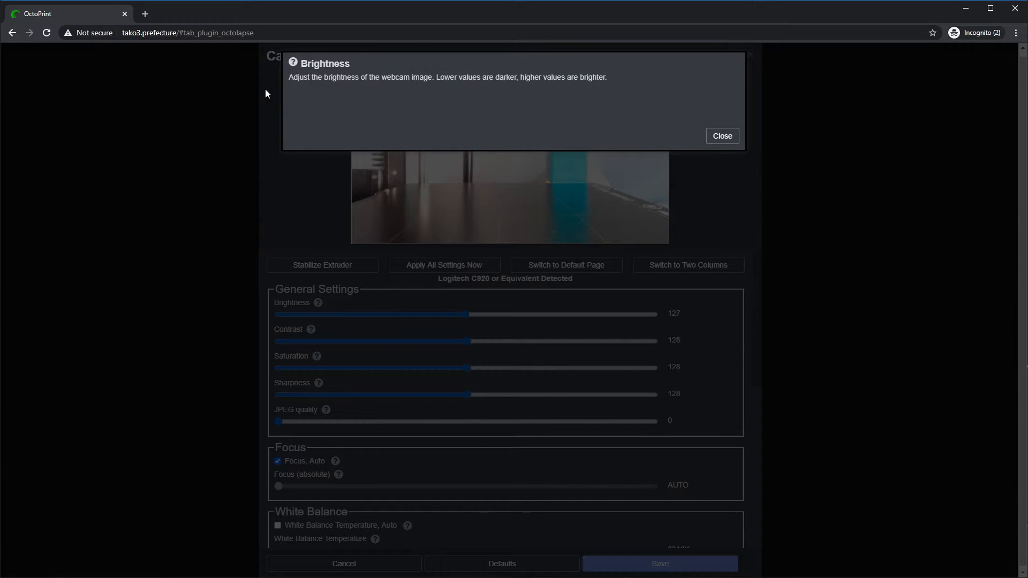
{"action": "left_click", "coordinate": [723, 138]}
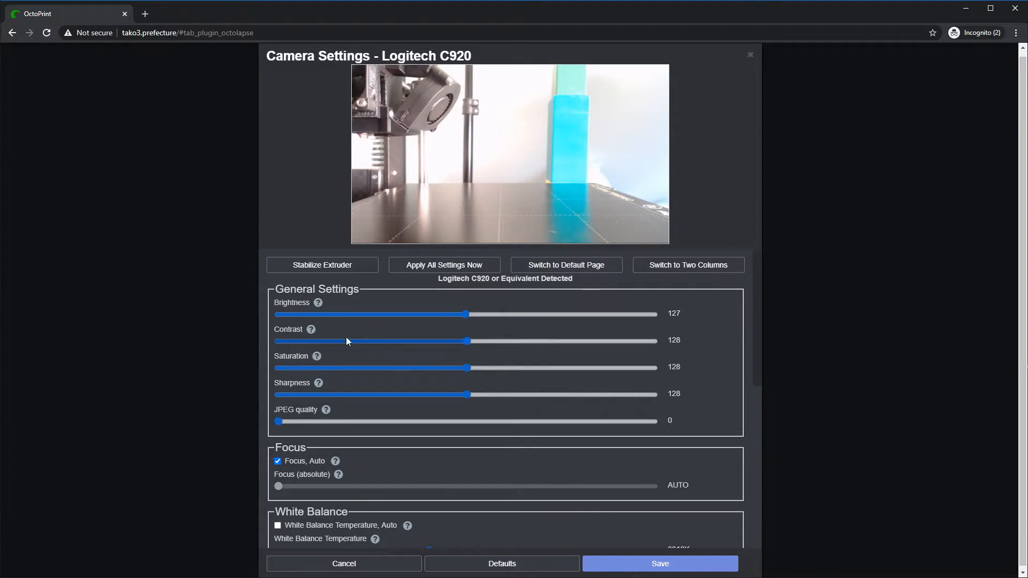
- Compare the default settings page with the custom page for the Logitech C920, looking through all controls, and return to the custom page
{"action": "left_click_drag", "start_coordinate": [438, 279], "coordinate": [551, 294]}
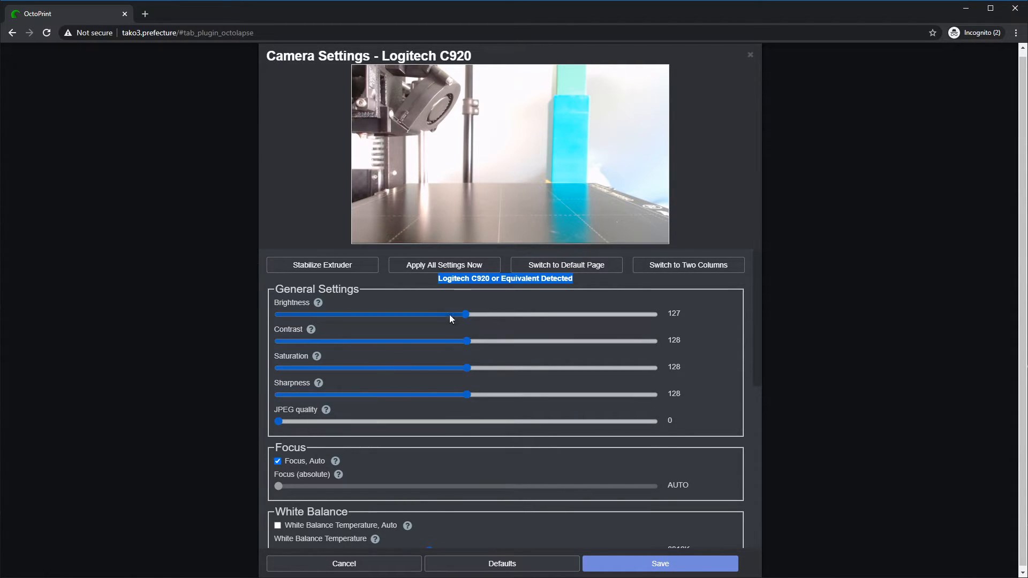
{"action": "left_click", "coordinate": [541, 268]}
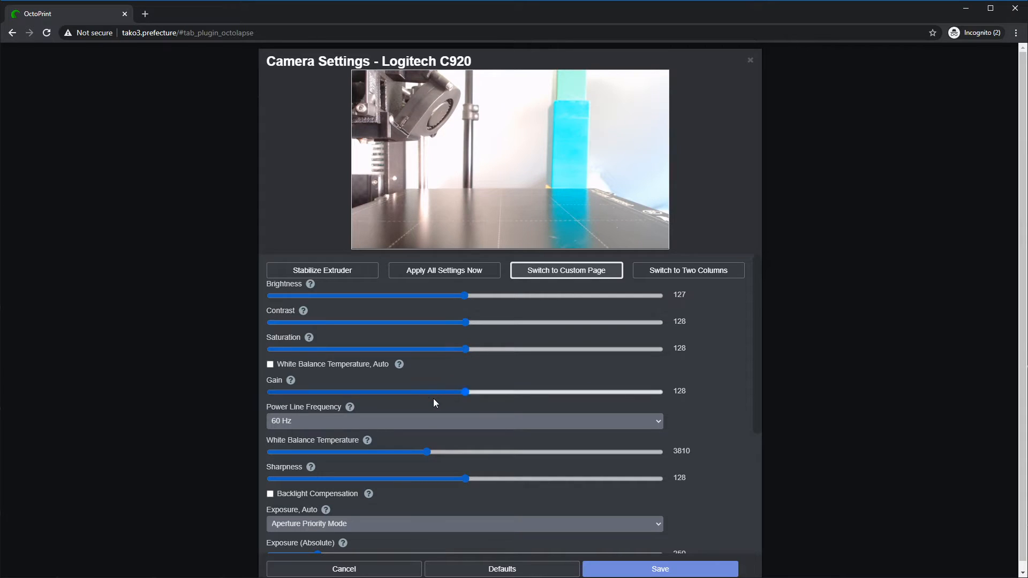
{"action": "scroll", "coordinate": [722, 392], "scroll_direction": "down", "scroll_amount": 4}
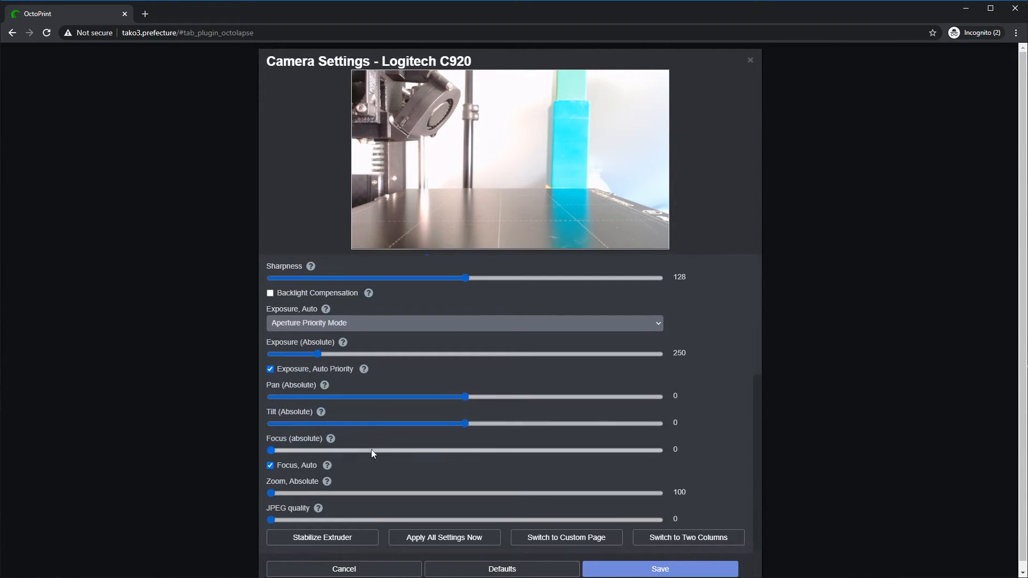
{"action": "scroll", "coordinate": [433, 427], "scroll_direction": "up", "scroll_amount": 3}
{"action": "scroll", "coordinate": [449, 367], "scroll_direction": "up", "scroll_amount": 1}
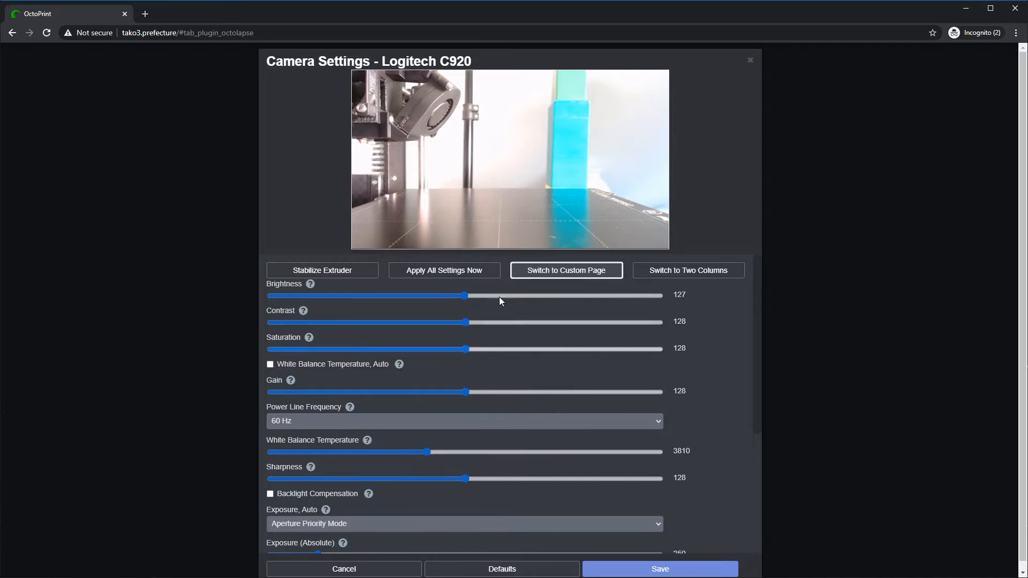
{"action": "left_click", "coordinate": [582, 271]}
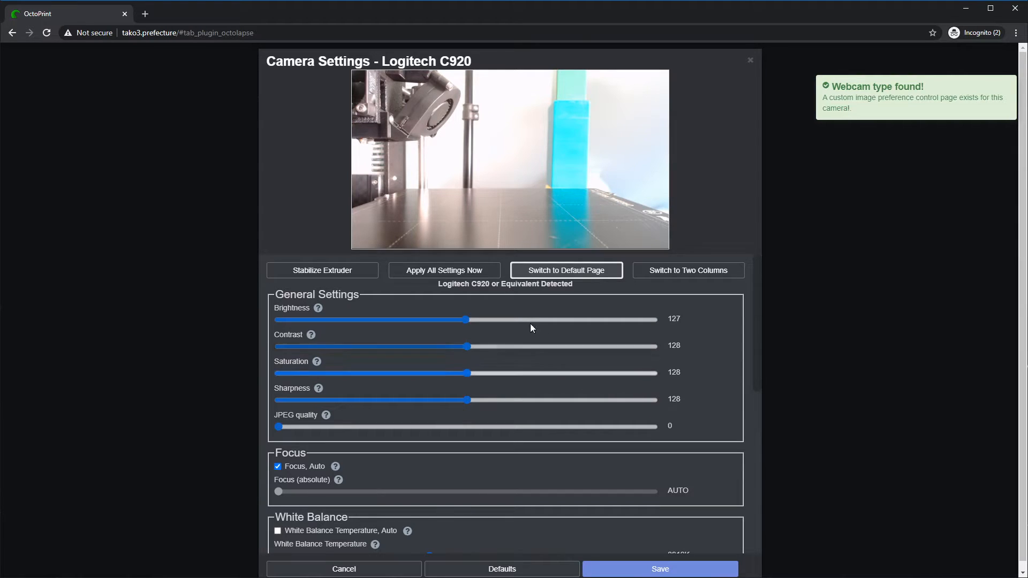
{"action": "left_click_drag", "start_coordinate": [439, 285], "coordinate": [583, 290]}
{"action": "left_click", "coordinate": [557, 272]}
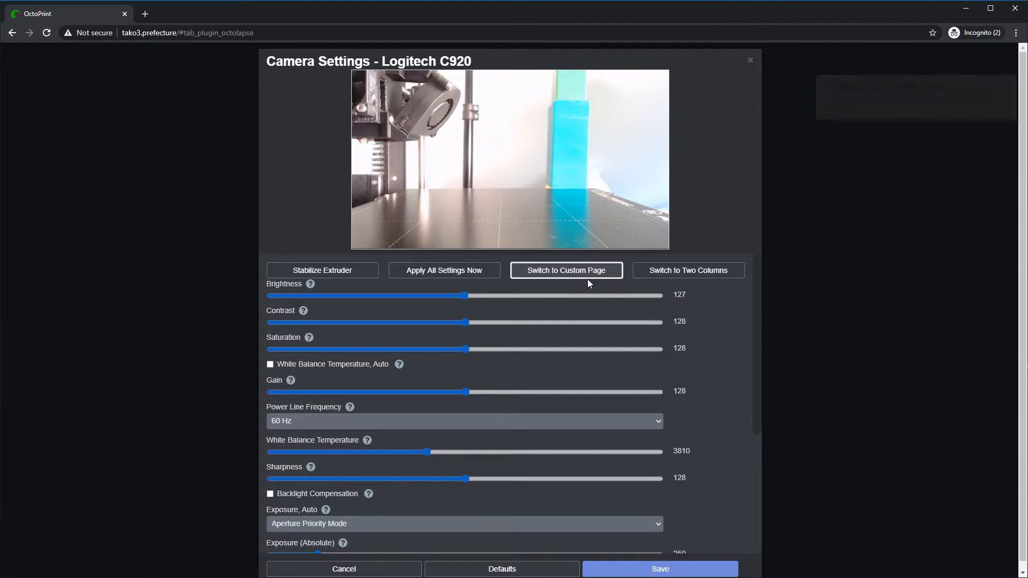
{"action": "left_click", "coordinate": [550, 271]}
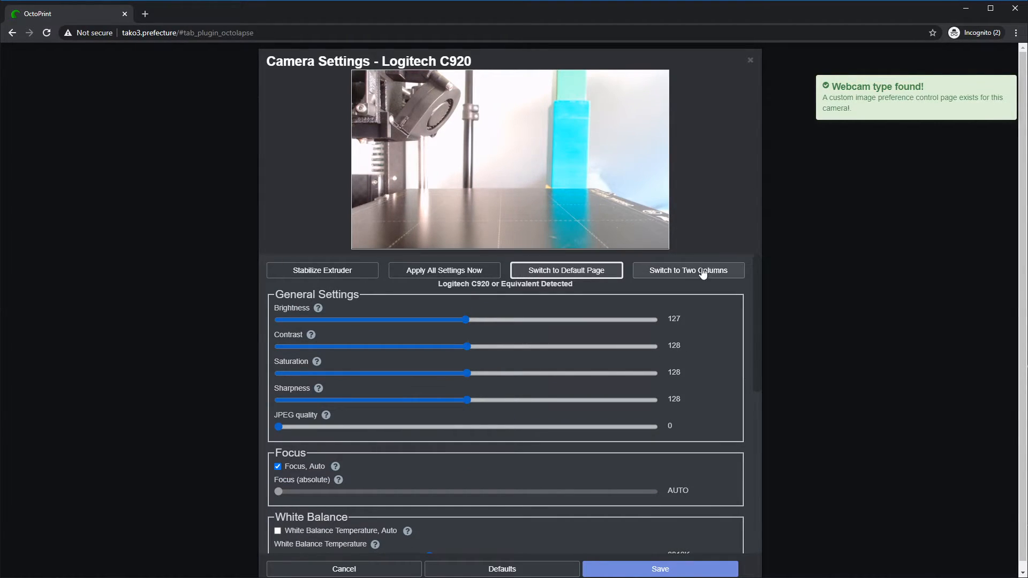
- Switch the Logitech C920 settings to two columns, review the control groups, and save the camera settings
{"action": "left_click", "coordinate": [664, 273]}
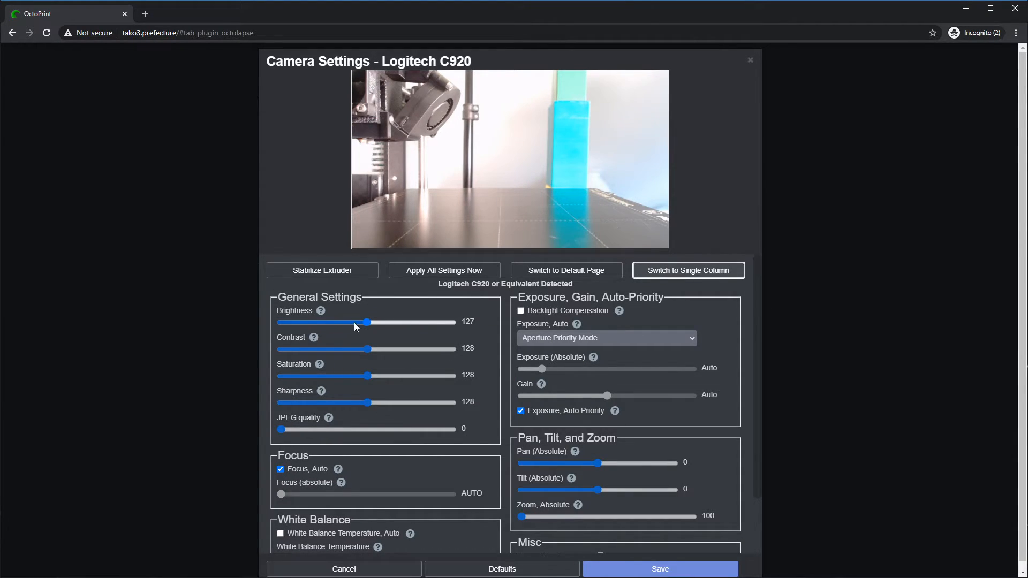
{"action": "scroll", "coordinate": [531, 323], "scroll_direction": "down", "scroll_amount": 2}
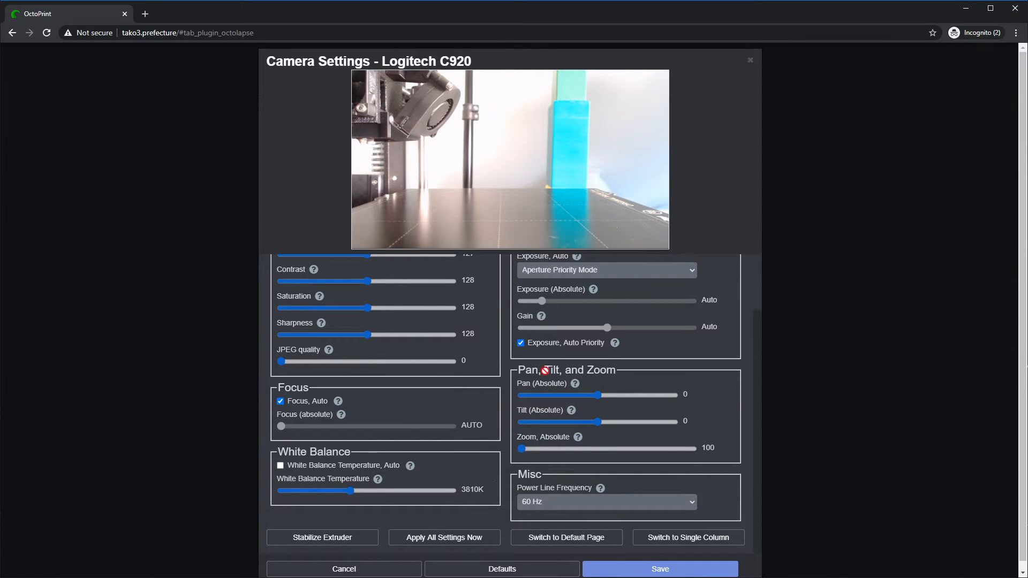
{"action": "scroll", "coordinate": [375, 326], "scroll_direction": "up", "scroll_amount": 2}
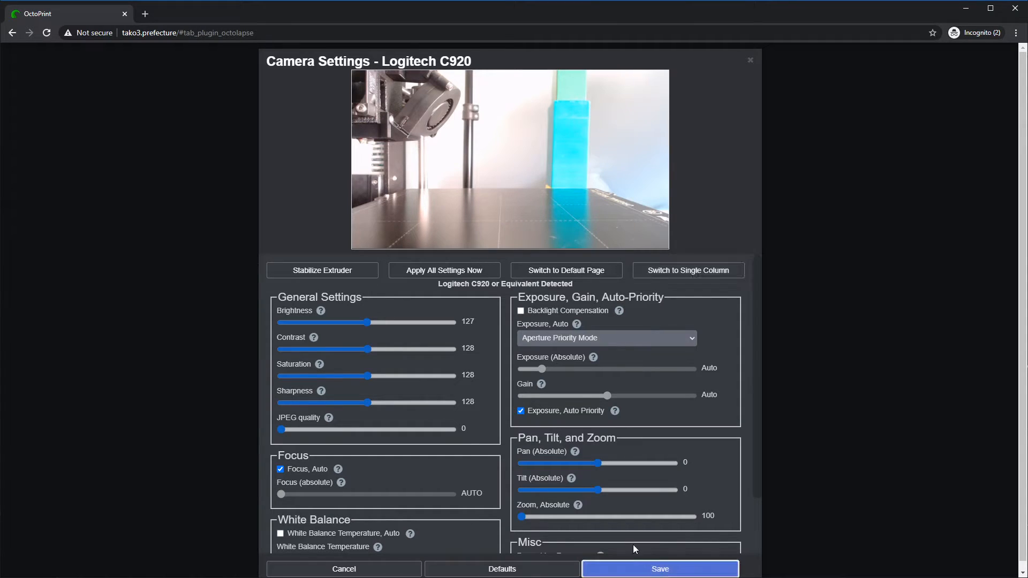
{"action": "left_click", "coordinate": [643, 569]}
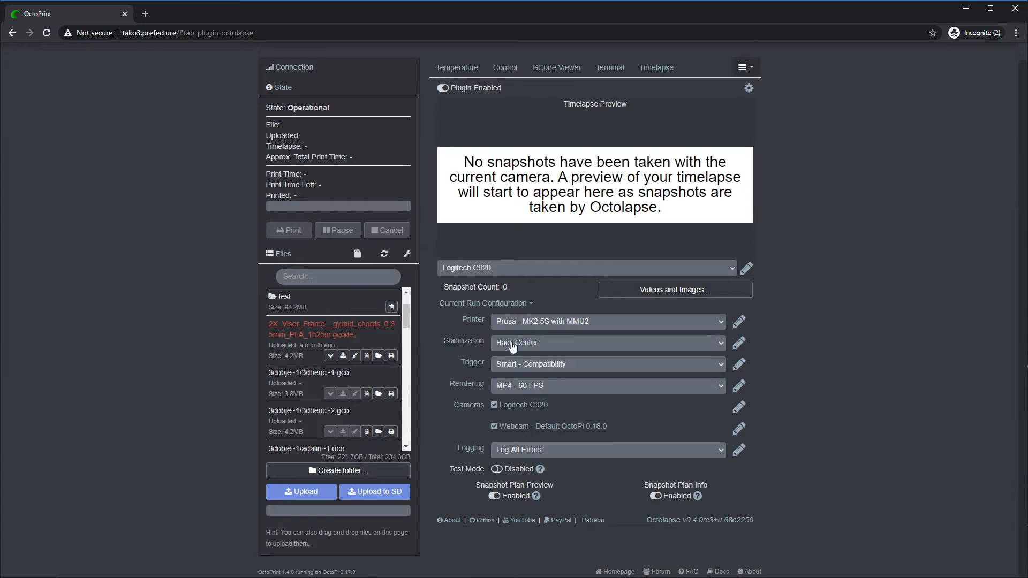
- Set the stabilization to Centered, stabilize the extruder from the Logitech C920 camera settings, accept the move, and close the settings
{"action": "left_click", "coordinate": [530, 344]}
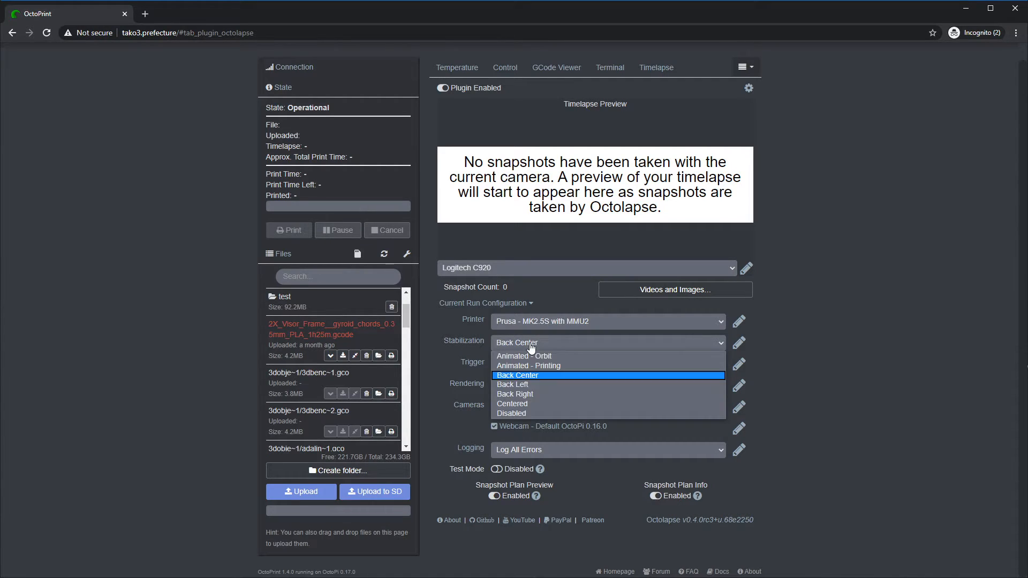
{"action": "left_click", "coordinate": [503, 404]}
{"action": "left_click", "coordinate": [748, 270]}
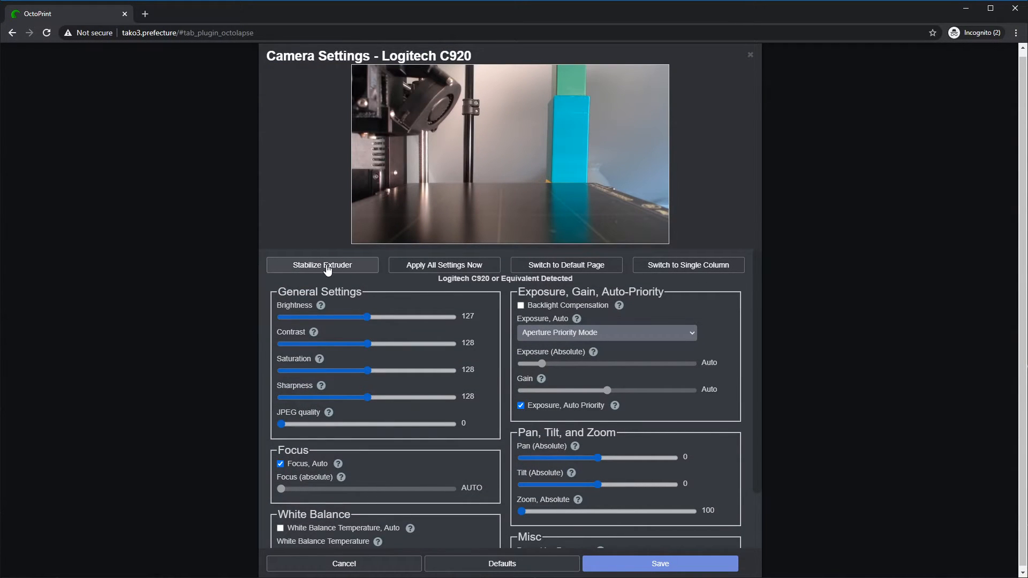
{"action": "left_click", "coordinate": [327, 267]}
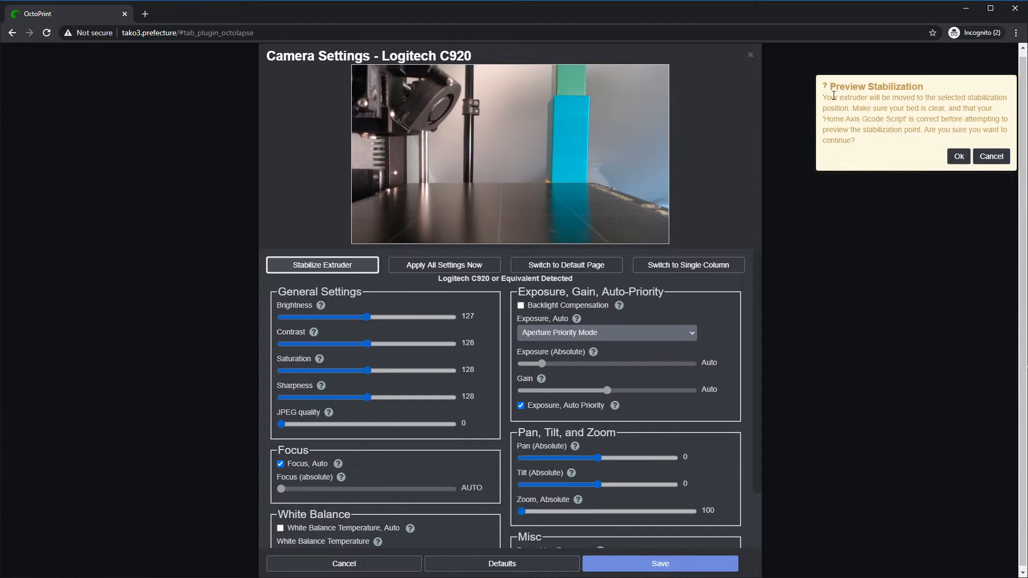
{"action": "left_click_drag", "start_coordinate": [824, 97], "coordinate": [871, 154]}
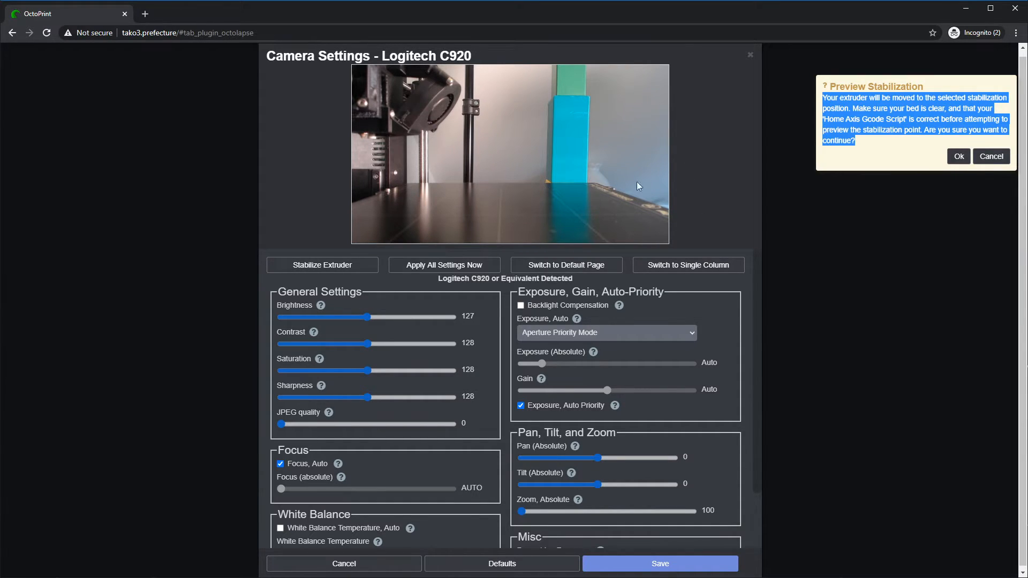
{"action": "left_click", "coordinate": [904, 150]}
{"action": "left_click", "coordinate": [959, 157]}
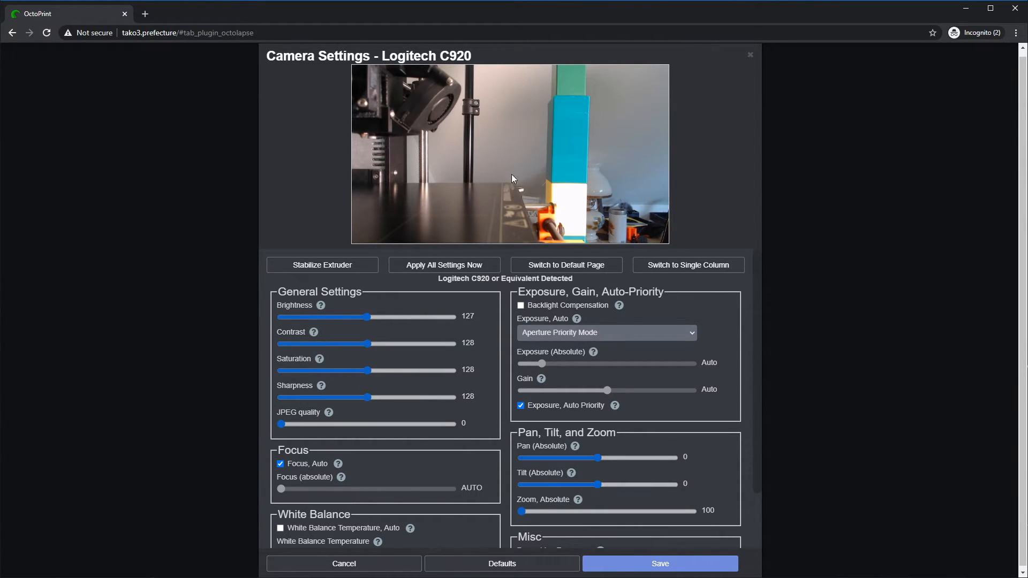
{"action": "left_click", "coordinate": [749, 56]}
- Set the stabilization to Back Center, stabilize the extruder from the Logitech C920 camera settings, and accept the move
{"action": "left_click", "coordinate": [566, 345]}
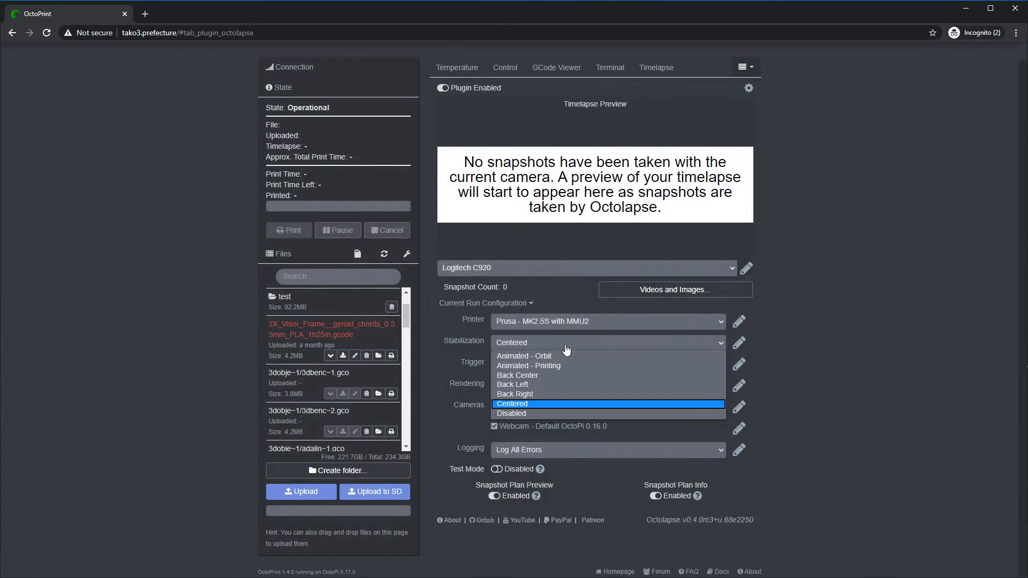
{"action": "left_click", "coordinate": [546, 375]}
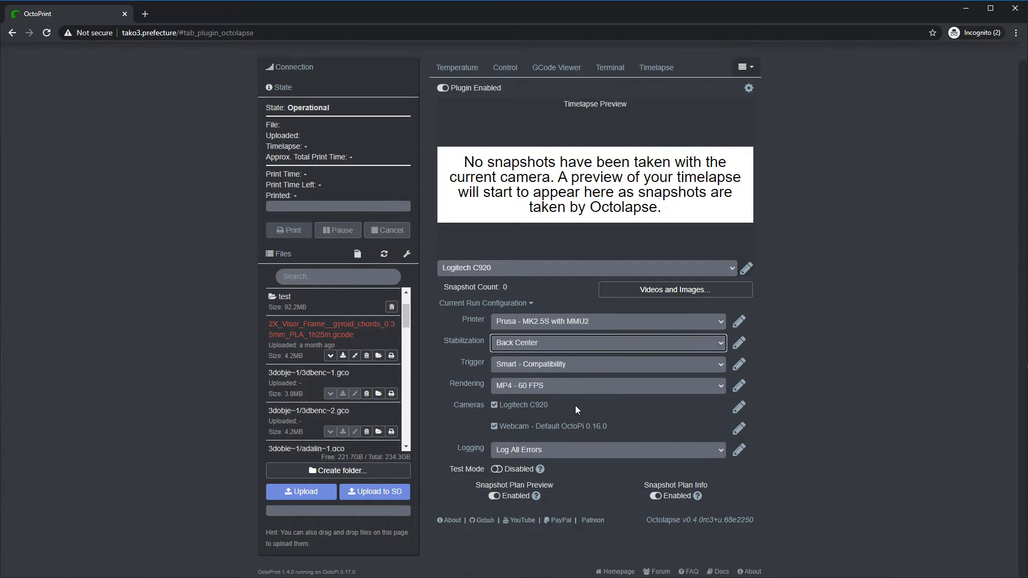
{"action": "left_click", "coordinate": [747, 268]}
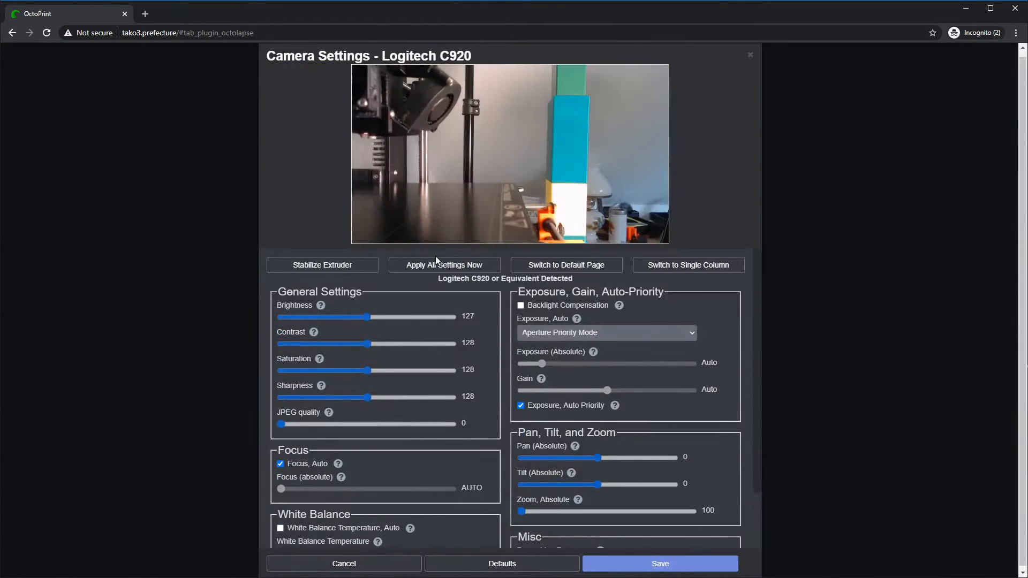
{"action": "left_click", "coordinate": [360, 265]}
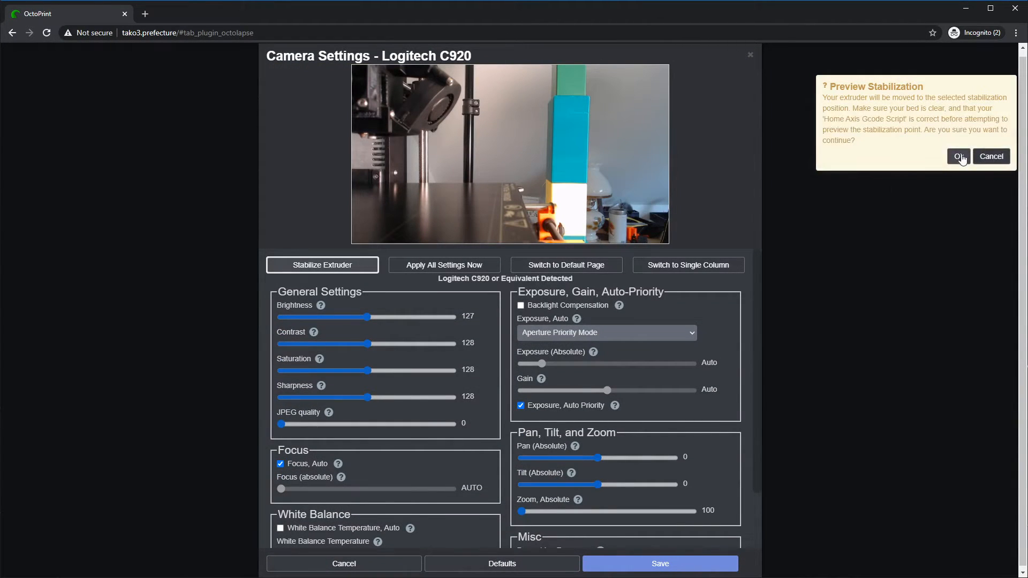
{"action": "left_click", "coordinate": [959, 156]}
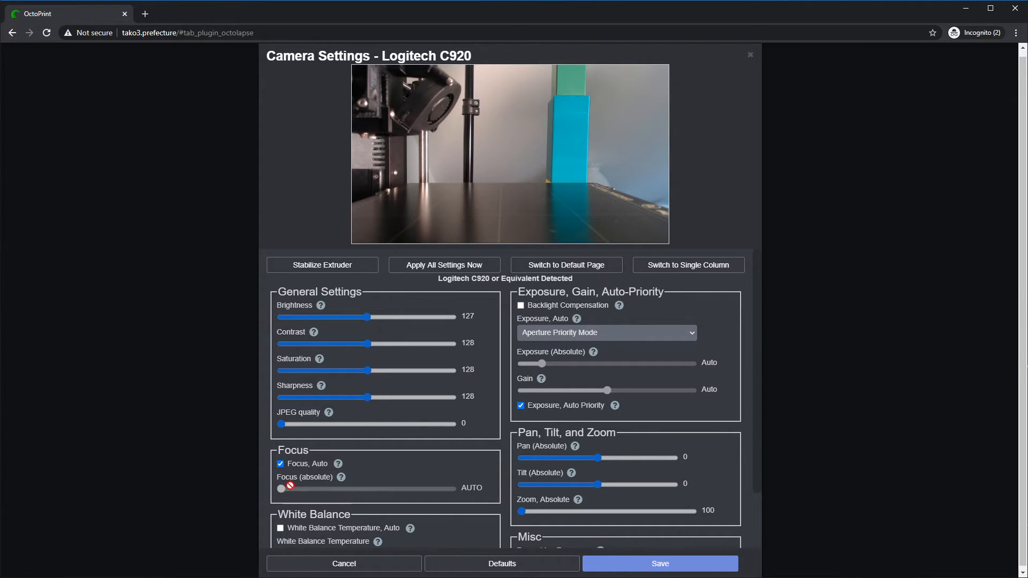
- Turn off automatic focus and fine-tune the absolute focus against the camera preview, settling on 40
{"action": "left_click", "coordinate": [281, 465]}
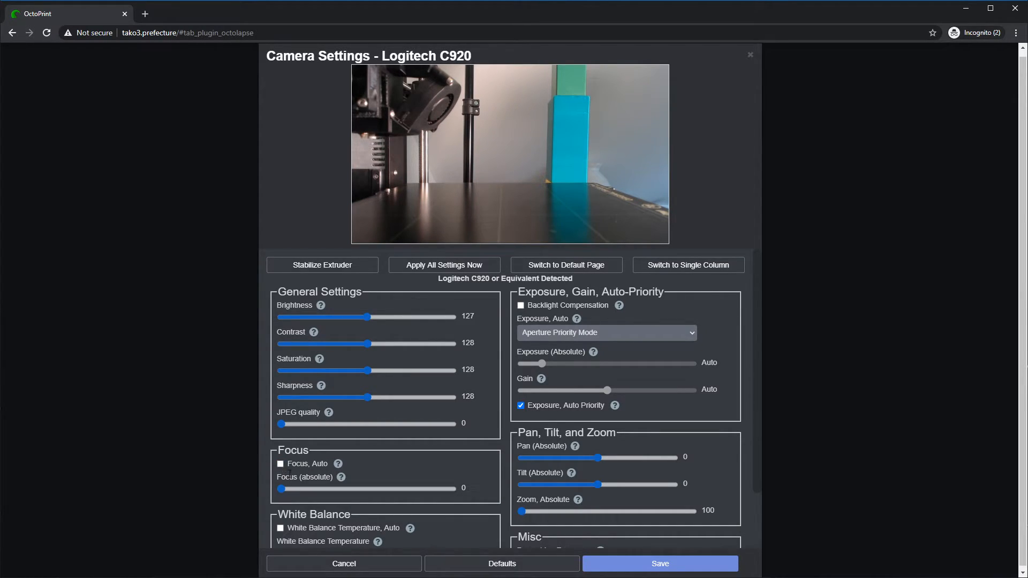
{"action": "left_click_drag", "start_coordinate": [281, 489], "coordinate": [314, 495]}
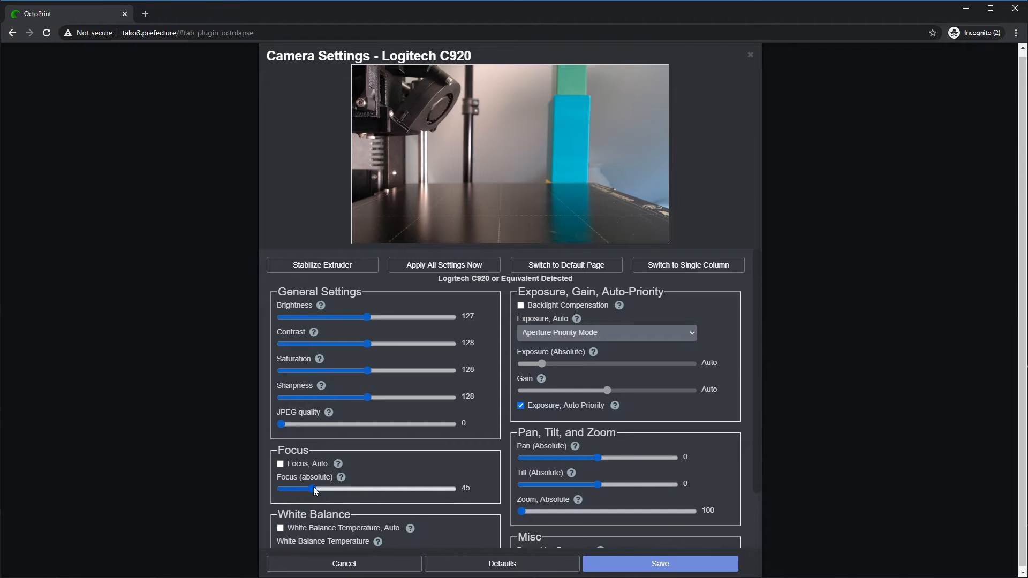
{"action": "mouse_move", "coordinate": [313, 488]}
{"action": "left_mouse_down"}
{"action": "mouse_move", "coordinate": [282, 496]}
{"action": "mouse_move", "coordinate": [303, 496]}
{"action": "left_mouse_up"}
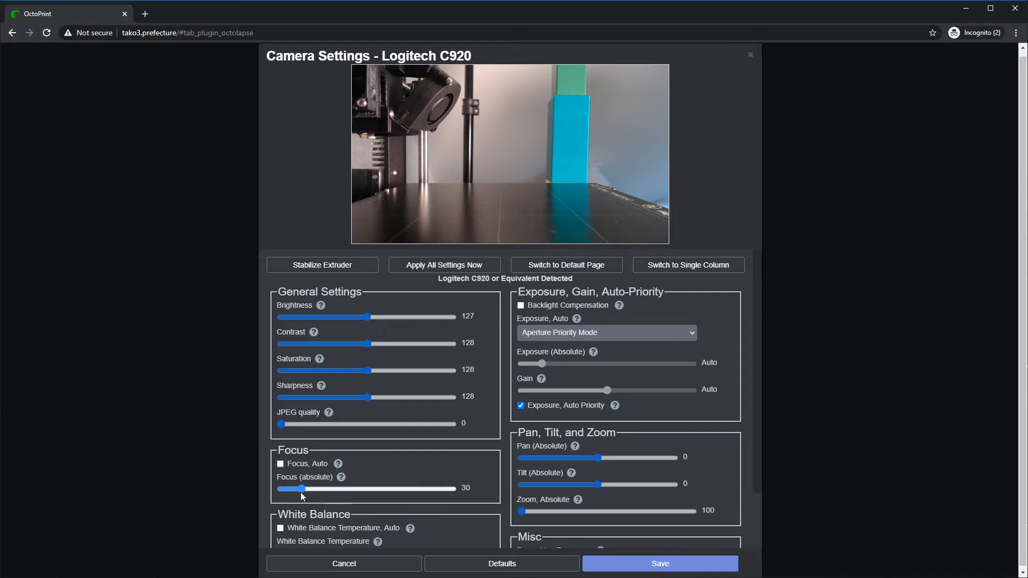
{"action": "left_click_drag", "start_coordinate": [302, 496], "coordinate": [321, 495]}
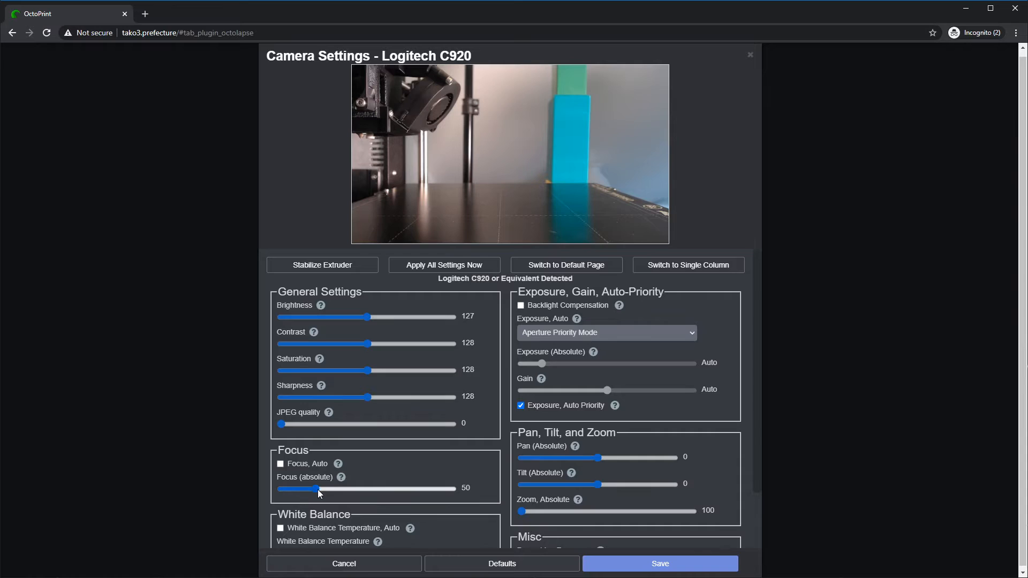
{"action": "left_click_drag", "start_coordinate": [305, 489], "coordinate": [302, 489]}
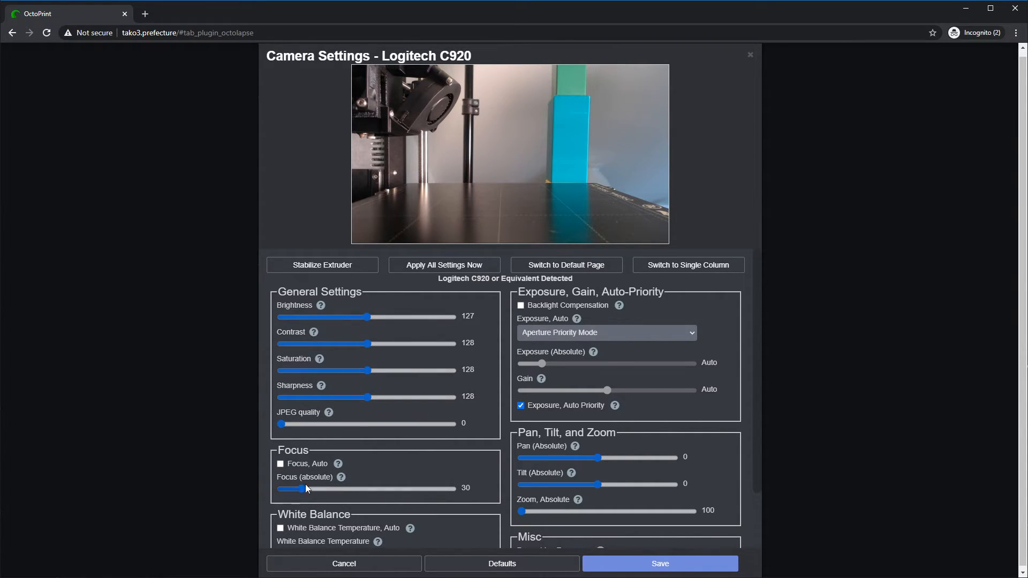
{"action": "left_click_drag", "start_coordinate": [300, 488], "coordinate": [309, 489]}
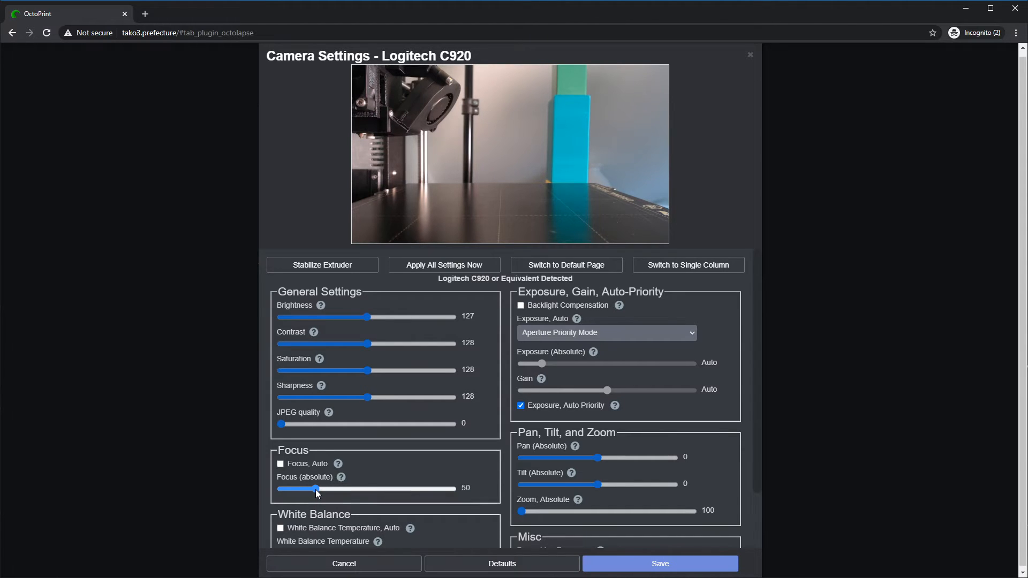
{"action": "left_click", "coordinate": [315, 490]}
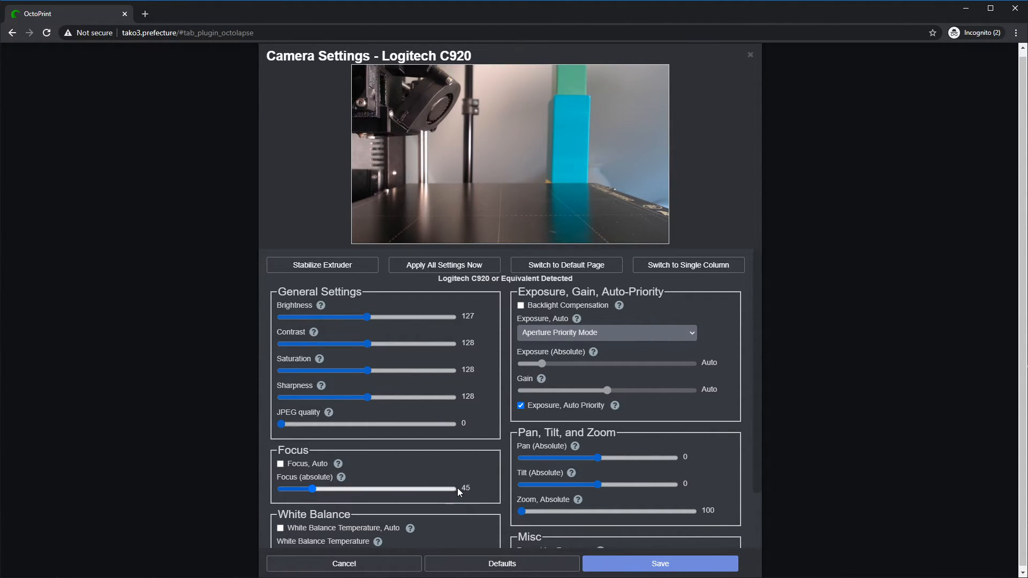
{"action": "left_click_drag", "start_coordinate": [313, 490], "coordinate": [306, 491]}
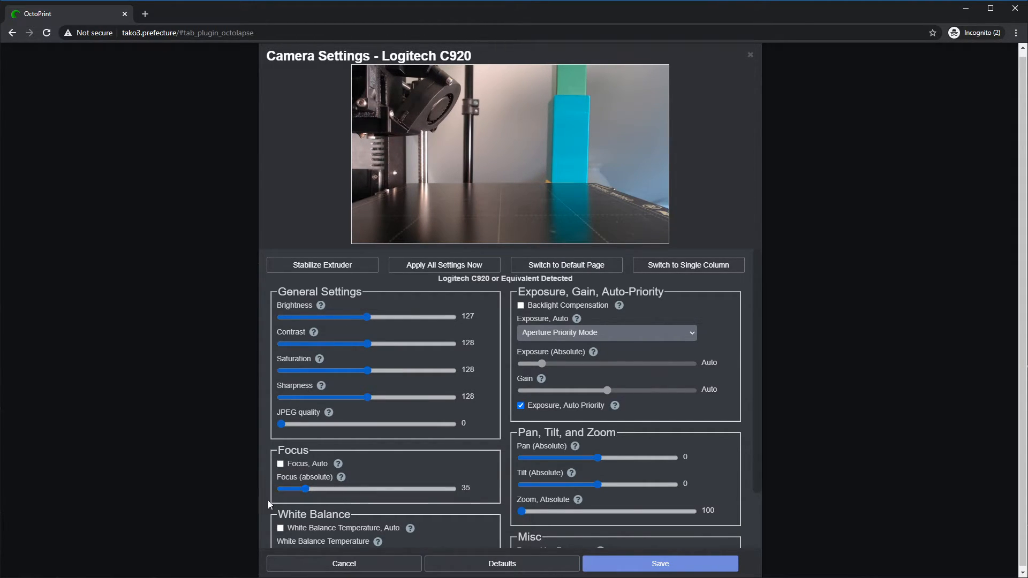
{"action": "double_click", "coordinate": [466, 488]}
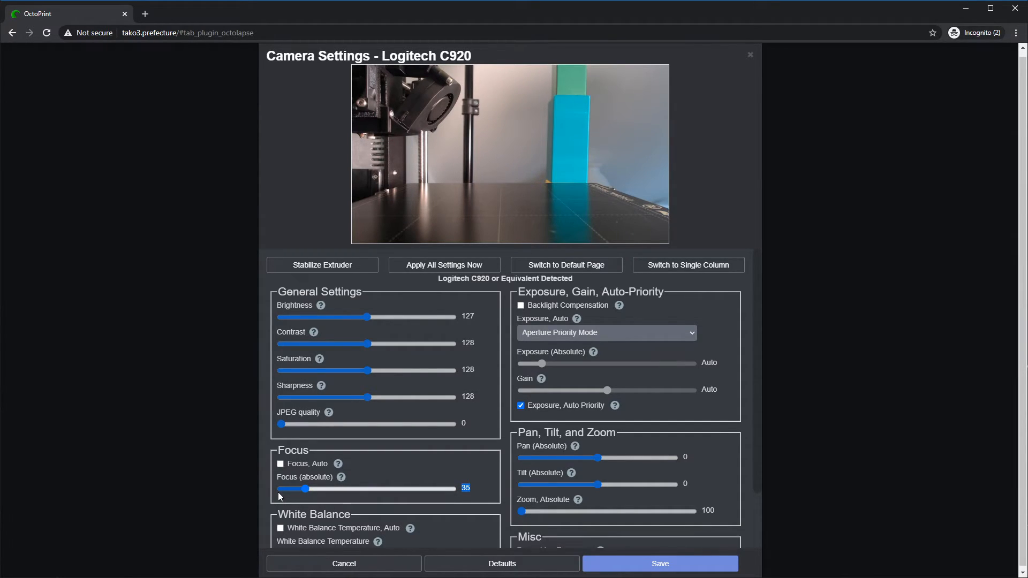
{"action": "mouse_move", "coordinate": [308, 494]}
{"action": "left_mouse_down"}
{"action": "mouse_move", "coordinate": [300, 489]}
{"action": "mouse_move", "coordinate": [309, 489]}
{"action": "left_mouse_up"}
{"action": "right_click", "coordinate": [301, 488]}
{"action": "left_click", "coordinate": [293, 489]}
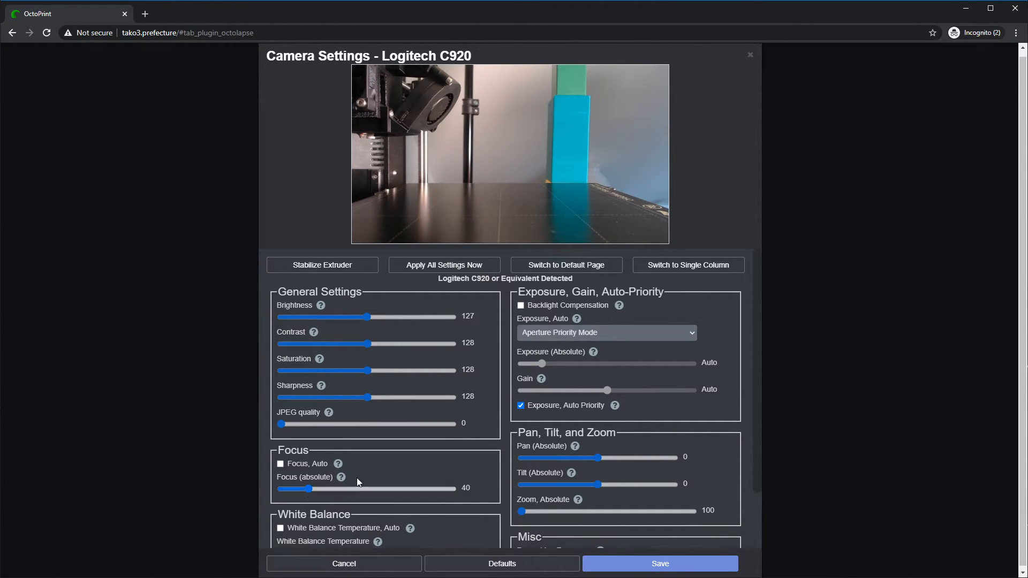
- Keep automatic white balance off and set the White Balance Temperature to 3839K
{"action": "scroll", "coordinate": [382, 471], "scroll_direction": "down", "scroll_amount": 2}
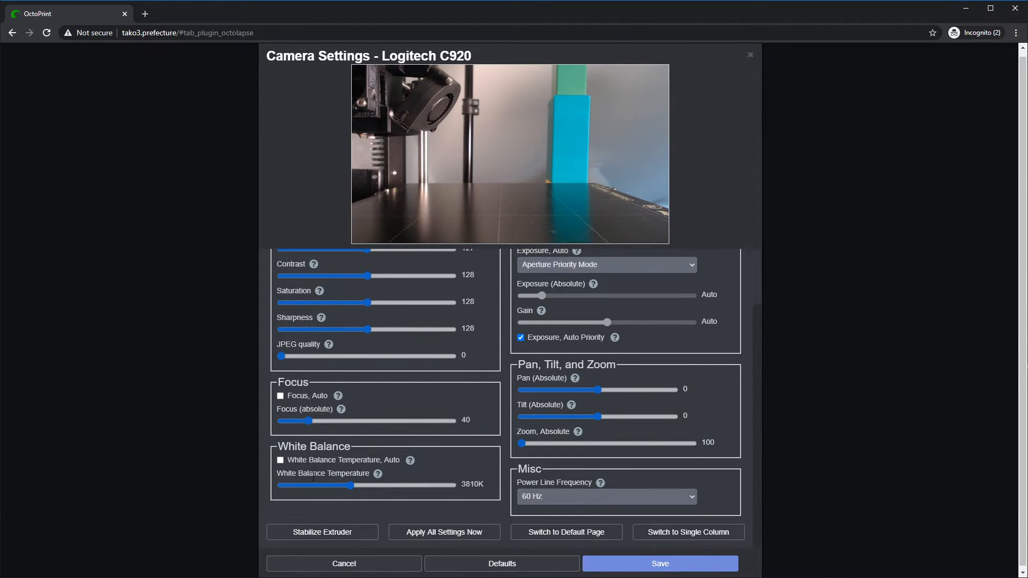
{"action": "left_click", "coordinate": [279, 461]}
{"action": "left_click", "coordinate": [279, 461]}
{"action": "mouse_move", "coordinate": [352, 490]}
{"action": "left_mouse_down"}
{"action": "mouse_move", "coordinate": [279, 487]}
{"action": "mouse_move", "coordinate": [458, 489]}
{"action": "mouse_move", "coordinate": [359, 488]}
{"action": "left_mouse_up"}
{"action": "left_click_drag", "start_coordinate": [358, 485], "coordinate": [351, 486]}
{"action": "scroll", "coordinate": [471, 471], "scroll_direction": "up", "scroll_amount": 1}
{"action": "scroll", "coordinate": [348, 498], "scroll_direction": "down", "scroll_amount": 1}
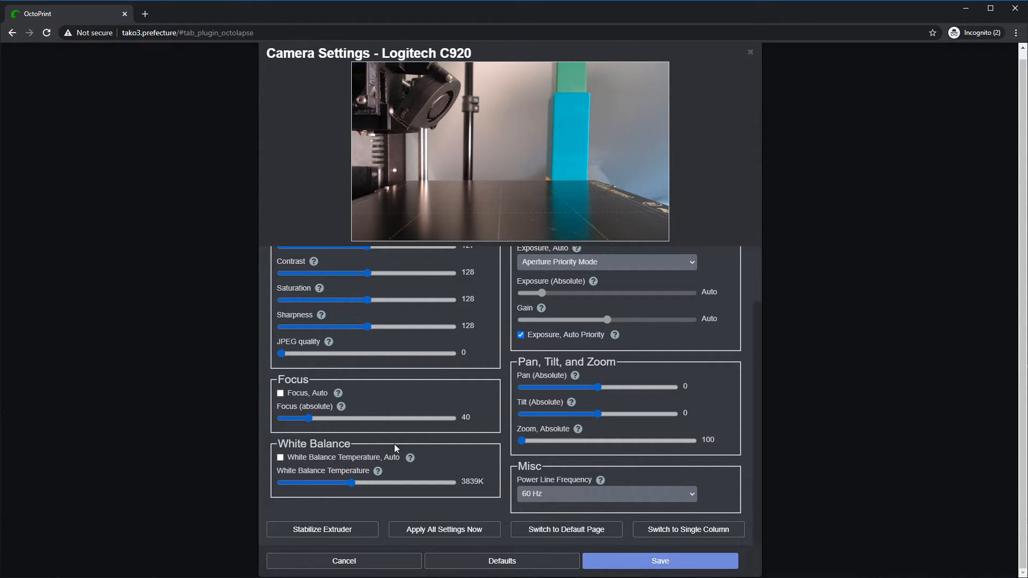
- Try Manual Mode for the automatic exposure with a changed absolute exposure, and switch back to Aperture Priority Mode
{"action": "scroll", "coordinate": [503, 473], "scroll_direction": "up", "scroll_amount": 1}
{"action": "scroll", "coordinate": [502, 474], "scroll_direction": "up", "scroll_amount": 1}
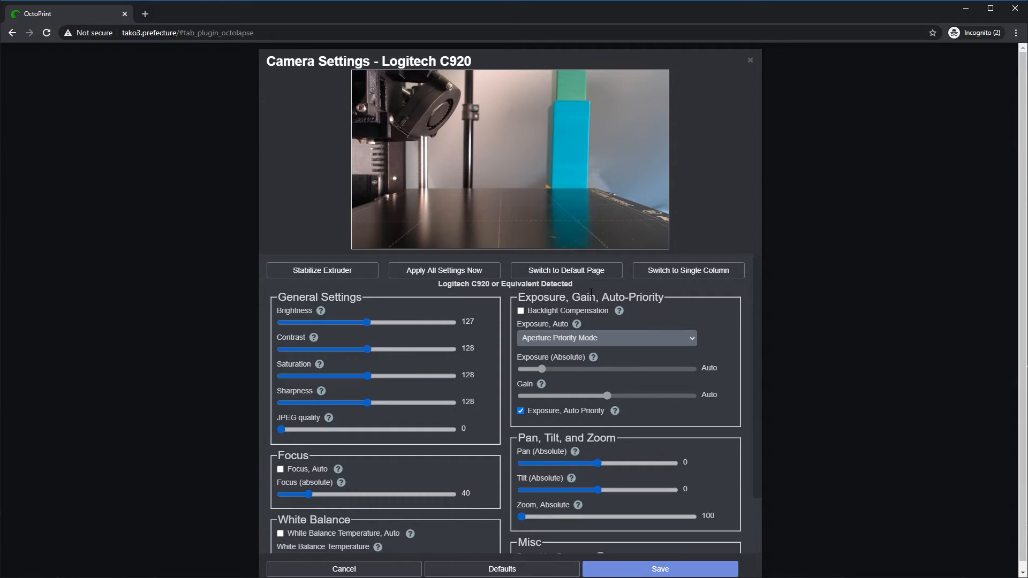
{"action": "left_click", "coordinate": [591, 339]}
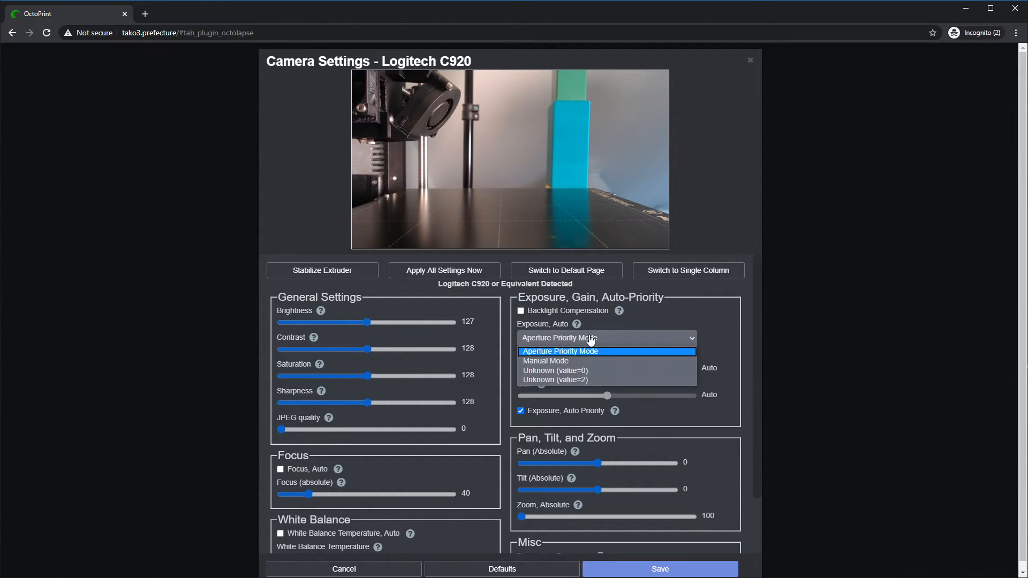
{"action": "left_click", "coordinate": [546, 362]}
{"action": "left_click_drag", "start_coordinate": [542, 370], "coordinate": [510, 381]}
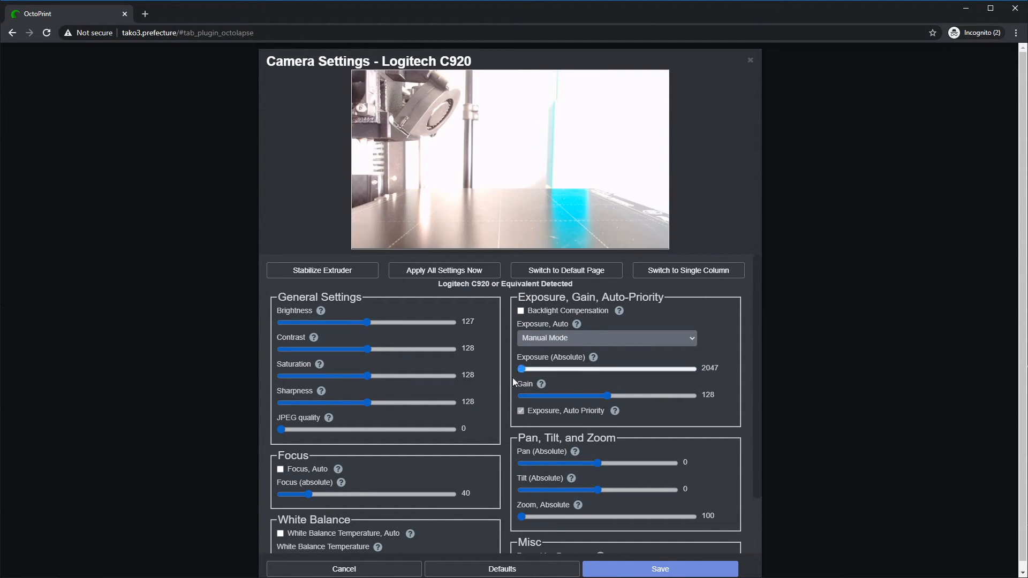
{"action": "left_click", "coordinate": [589, 337]}
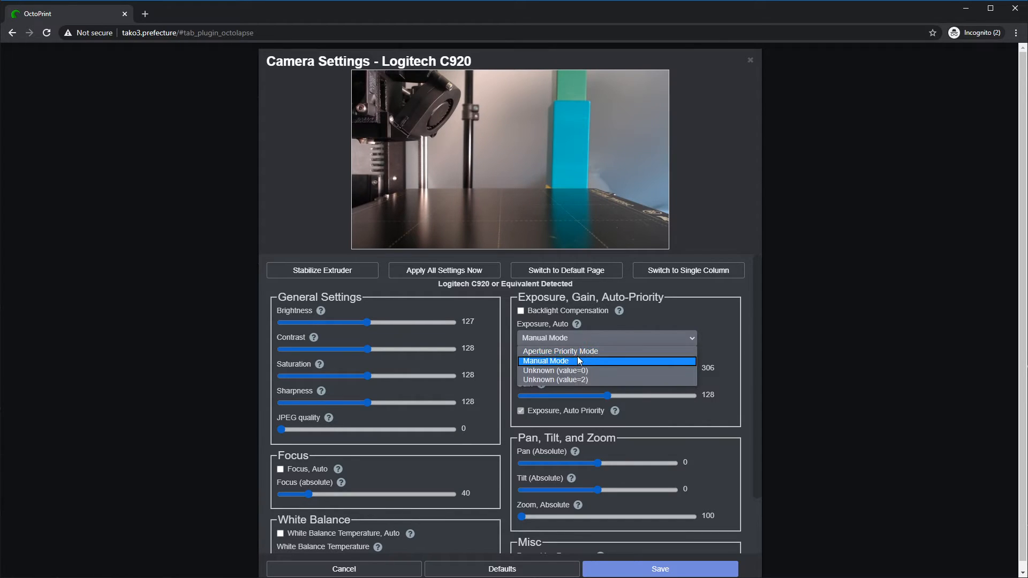
{"action": "left_click", "coordinate": [577, 351]}
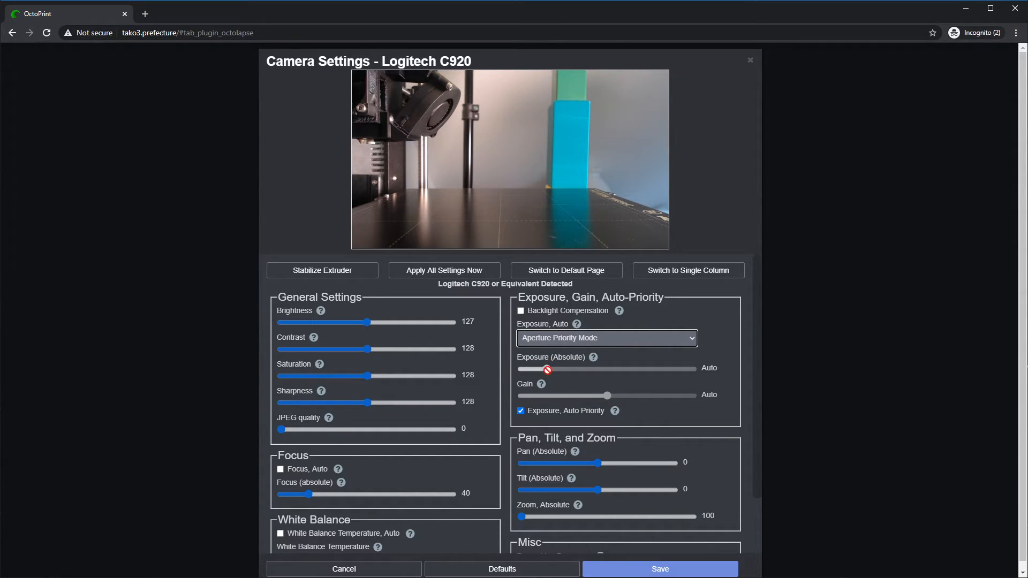
- Switch the automatic exposure to Manual Mode, and set the absolute exposure to 363 and the gain to 144
{"action": "left_click", "coordinate": [560, 344]}
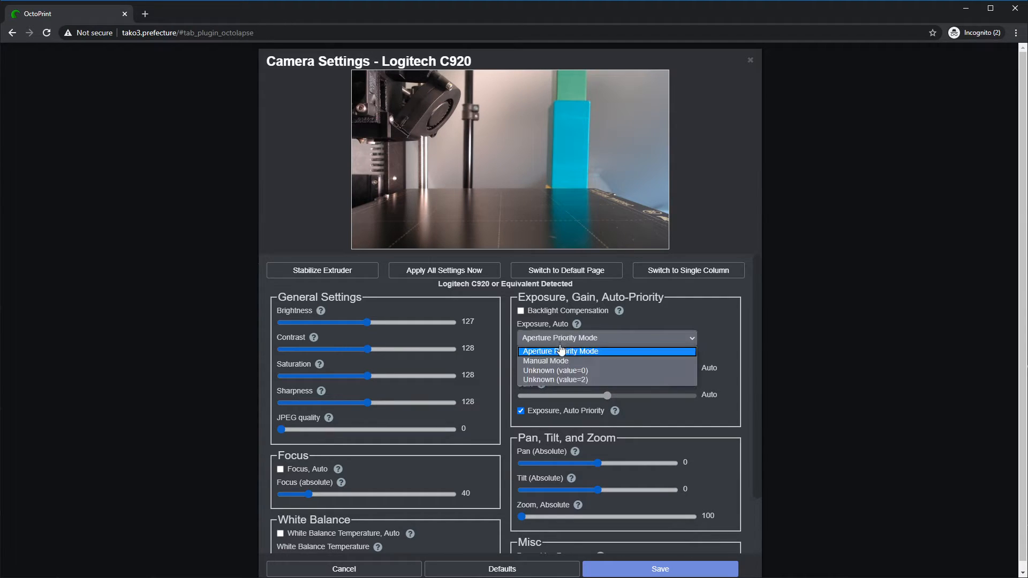
{"action": "left_click", "coordinate": [552, 362]}
{"action": "left_click", "coordinate": [561, 371]}
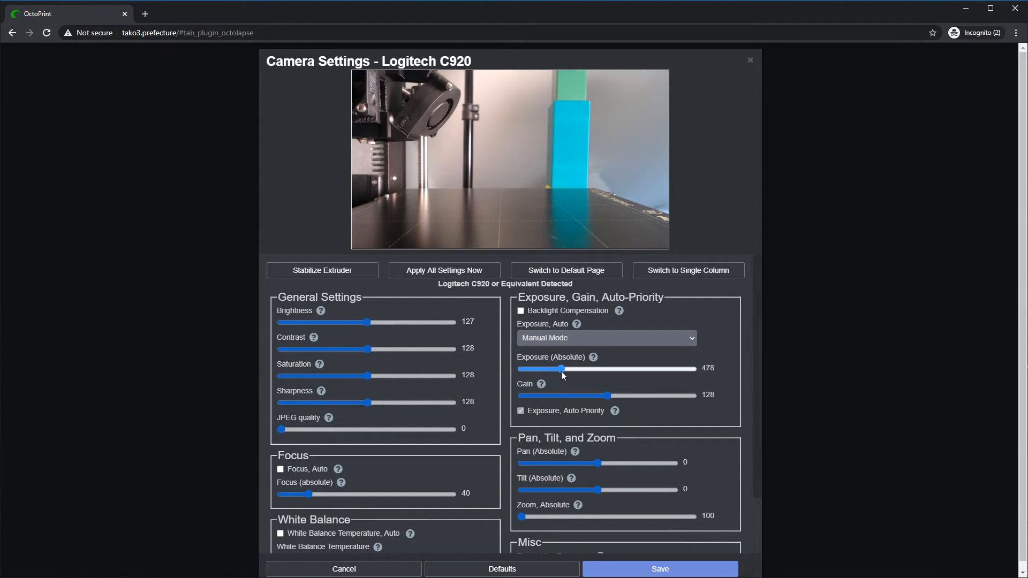
{"action": "left_click_drag", "start_coordinate": [563, 370], "coordinate": [567, 370]}
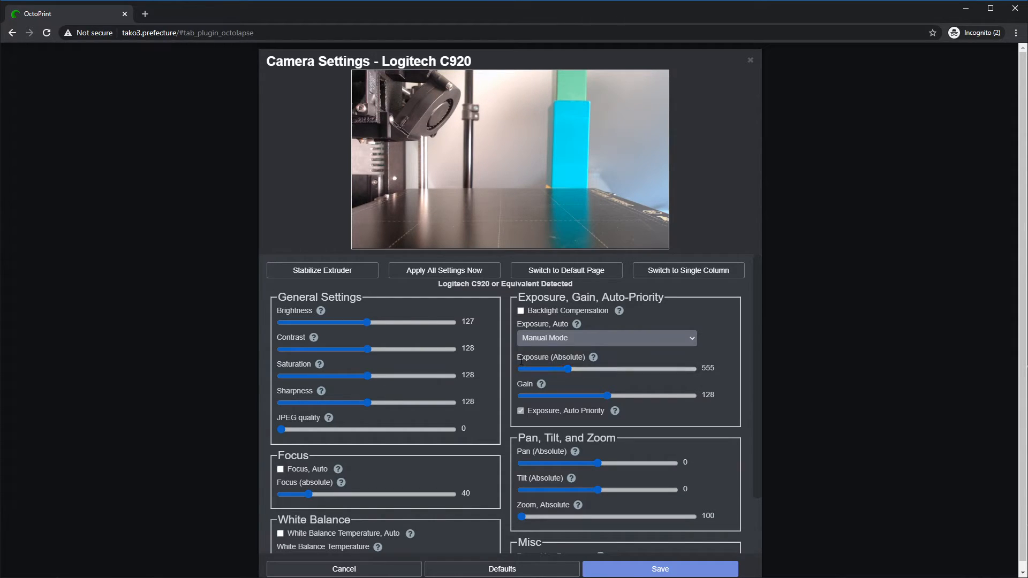
{"action": "left_click_drag", "start_coordinate": [518, 358], "coordinate": [550, 359]}
{"action": "left_click_drag", "start_coordinate": [564, 367], "coordinate": [552, 367]}
{"action": "left_click_drag", "start_coordinate": [602, 398], "coordinate": [618, 399]}
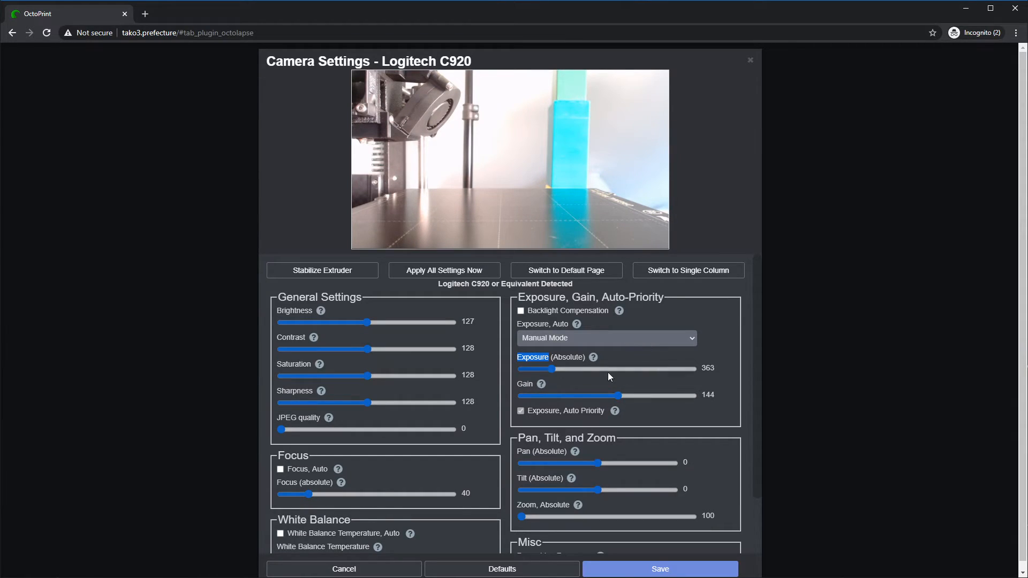
- Test exposure 3 with gain 255, and rebalance the image with exposure 249 and gain 135
{"action": "left_click_drag", "start_coordinate": [551, 369], "coordinate": [521, 370]}
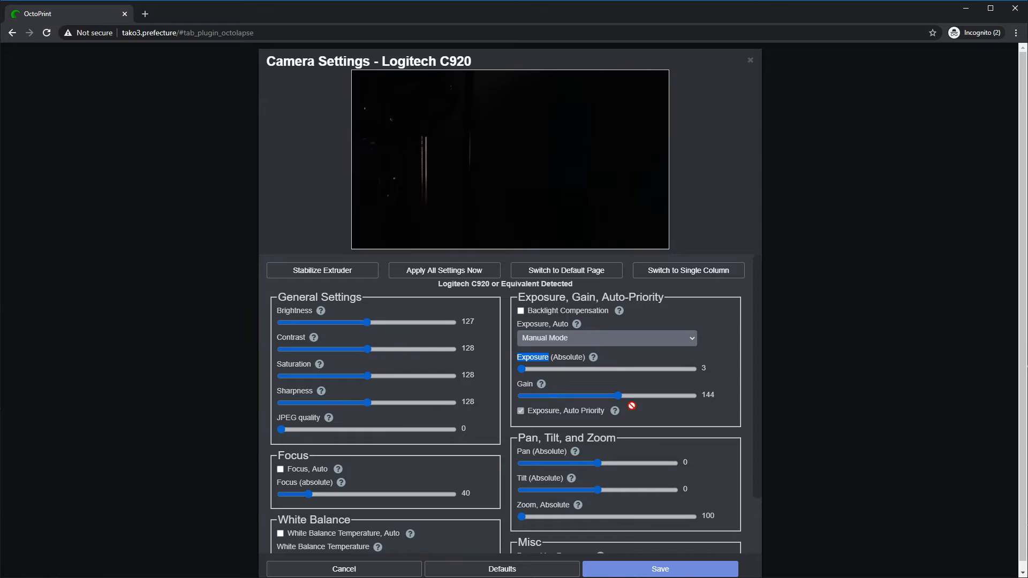
{"action": "left_click_drag", "start_coordinate": [619, 396], "coordinate": [694, 397]}
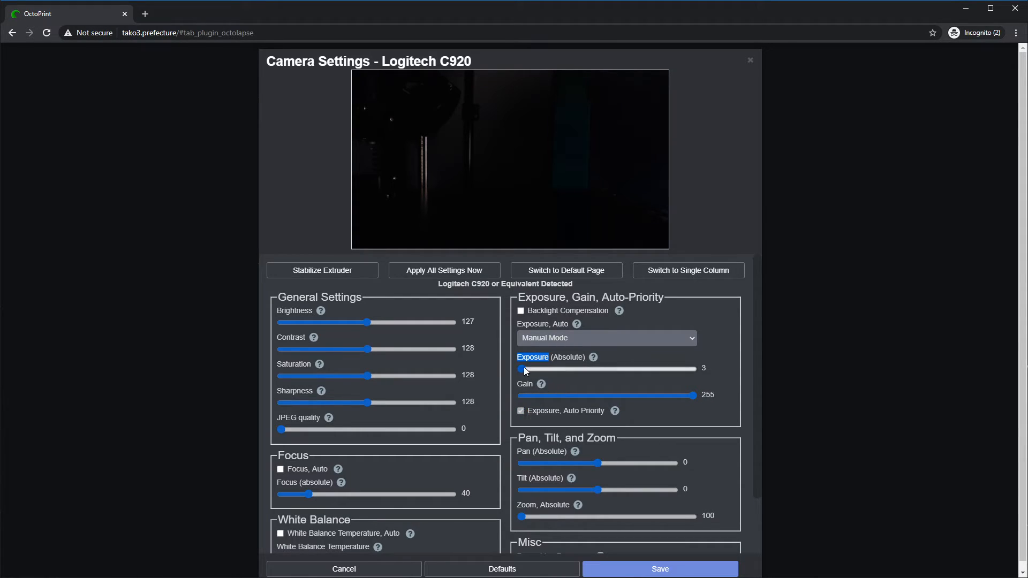
{"action": "left_click_drag", "start_coordinate": [522, 370], "coordinate": [554, 371]}
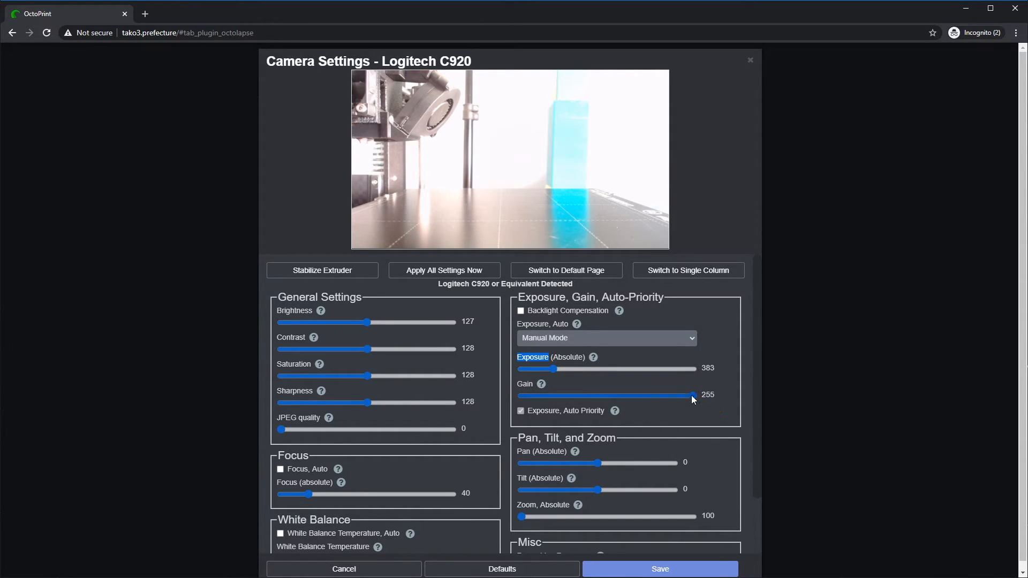
{"action": "left_click_drag", "start_coordinate": [551, 370], "coordinate": [542, 371]}
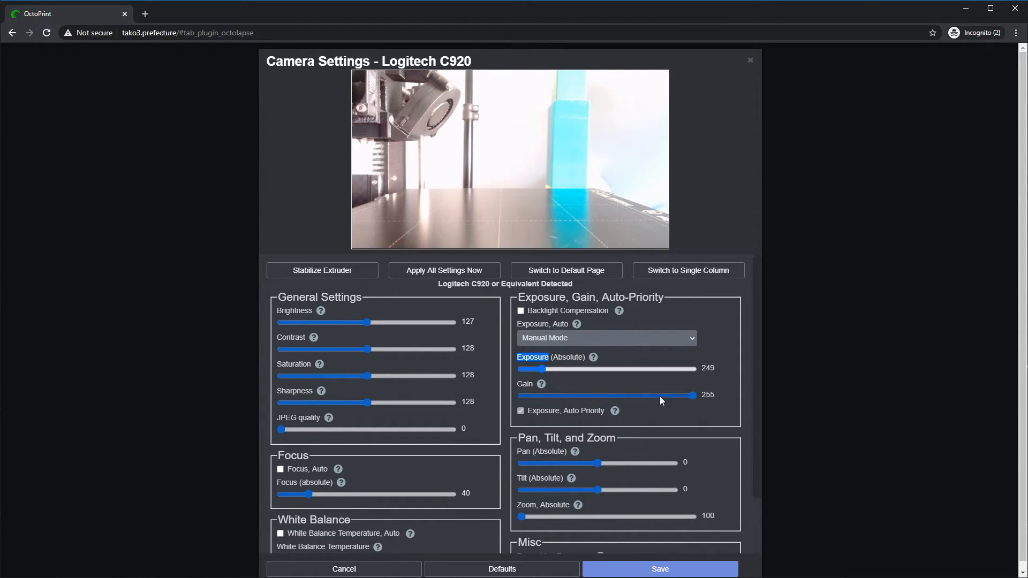
{"action": "left_click_drag", "start_coordinate": [692, 395], "coordinate": [610, 401]}
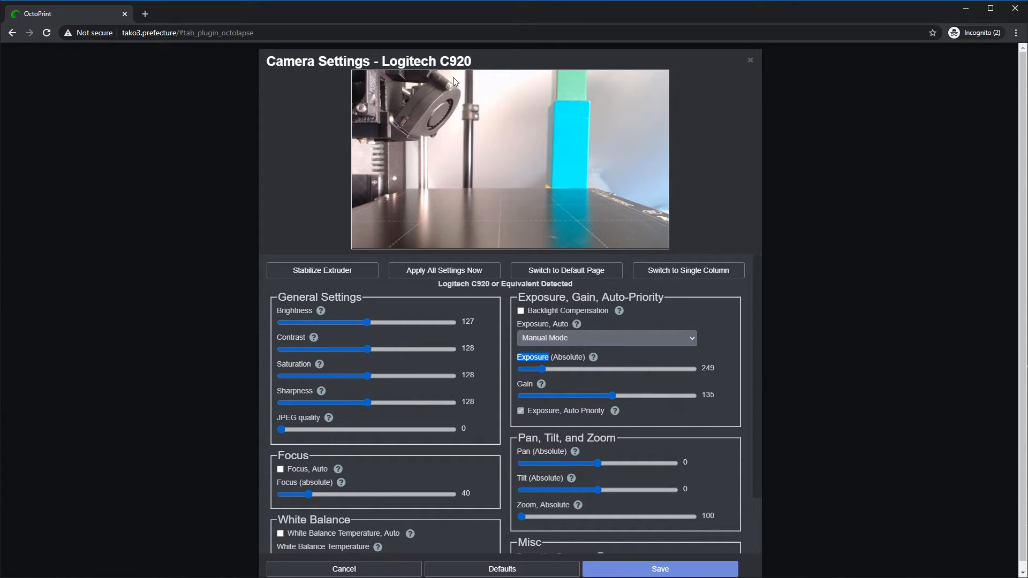
- Check the absolute zoom control and the Power Line Frequency options, keeping the zoom at 100 and the frequency at 60 Hz
{"action": "scroll", "coordinate": [663, 423], "scroll_direction": "down", "scroll_amount": 2}
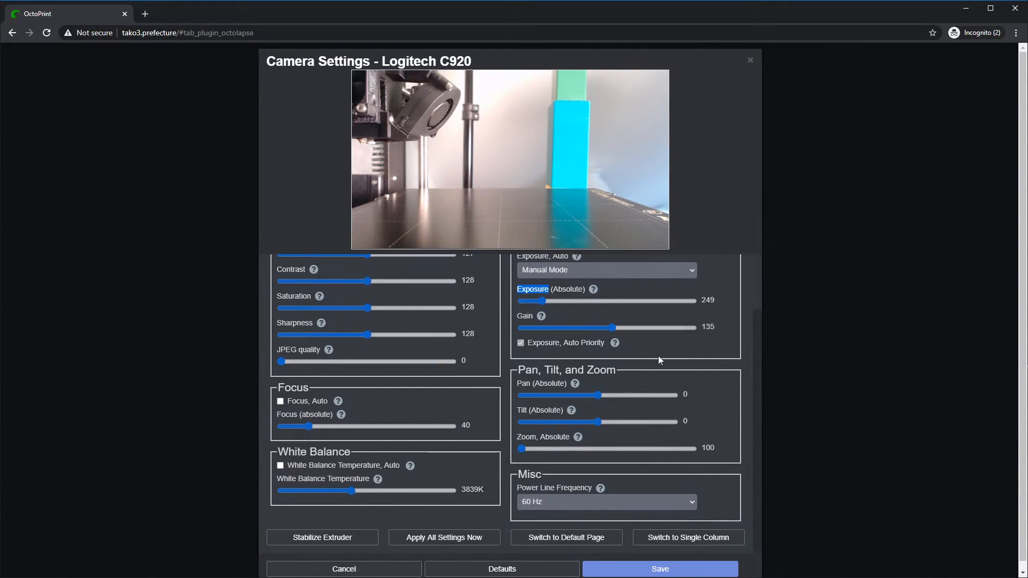
{"action": "mouse_move", "coordinate": [522, 448]}
{"action": "left_mouse_down"}
{"action": "mouse_move", "coordinate": [664, 451]}
{"action": "mouse_move", "coordinate": [618, 450]}
{"action": "mouse_move", "coordinate": [537, 423]}
{"action": "mouse_move", "coordinate": [599, 425]}
{"action": "mouse_move", "coordinate": [521, 449]}
{"action": "left_mouse_up"}
{"action": "left_click_drag", "start_coordinate": [516, 490], "coordinate": [596, 490]}
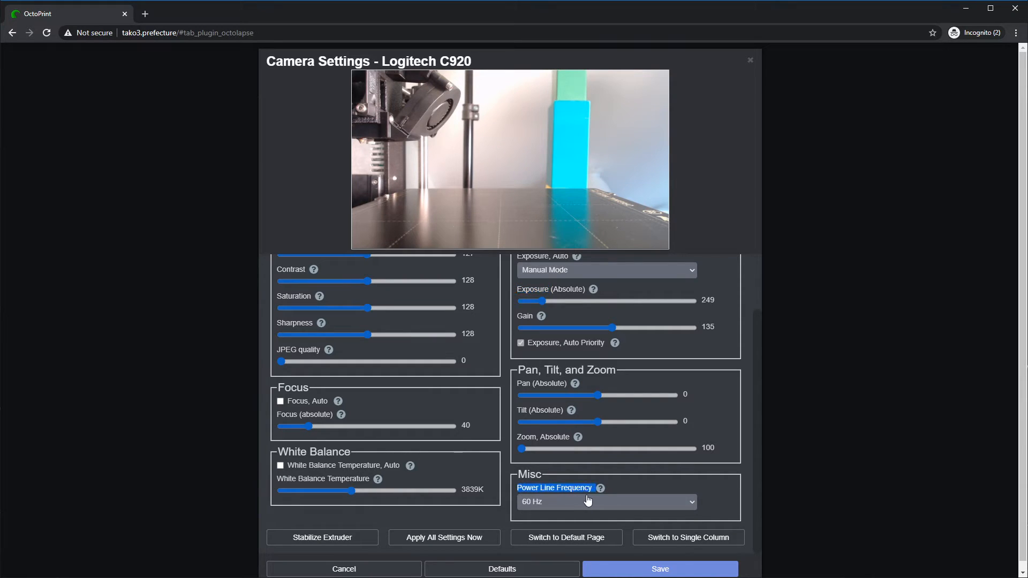
{"action": "left_click", "coordinate": [529, 506]}
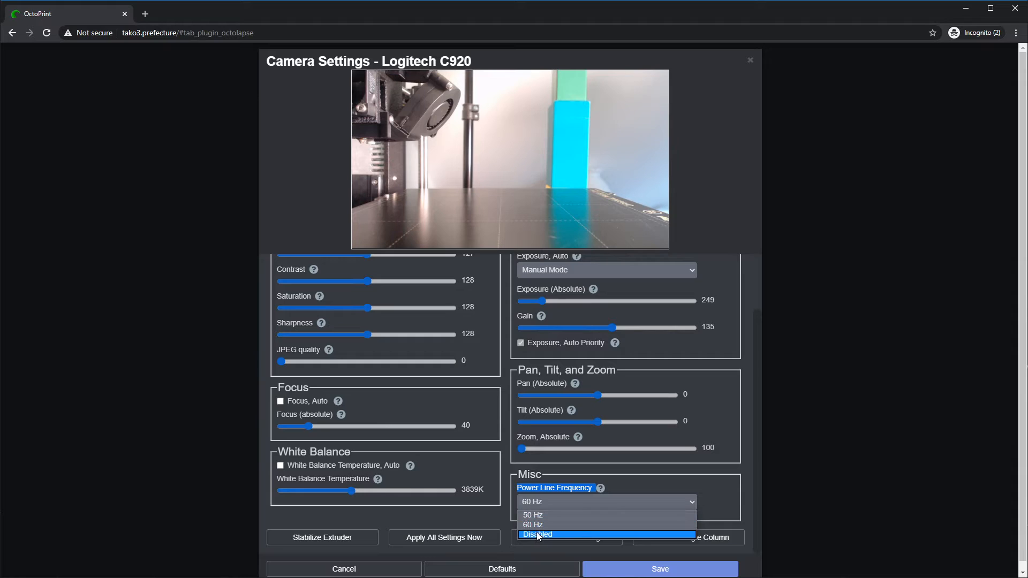
{"action": "left_click", "coordinate": [554, 505]}
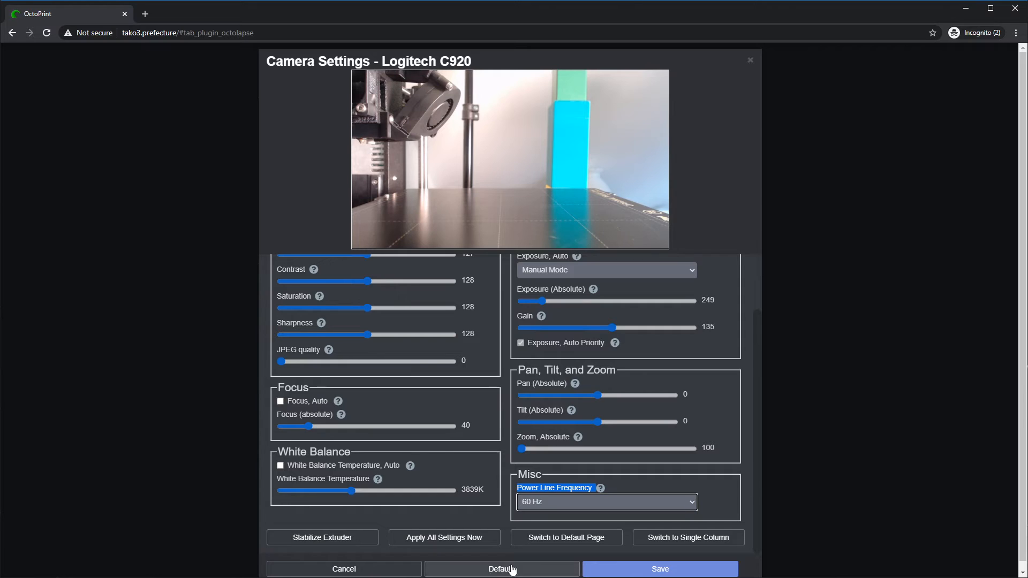
- Restore the default image settings for the Logitech C920 camera
{"action": "scroll", "coordinate": [552, 360], "scroll_direction": "up", "scroll_amount": 2}
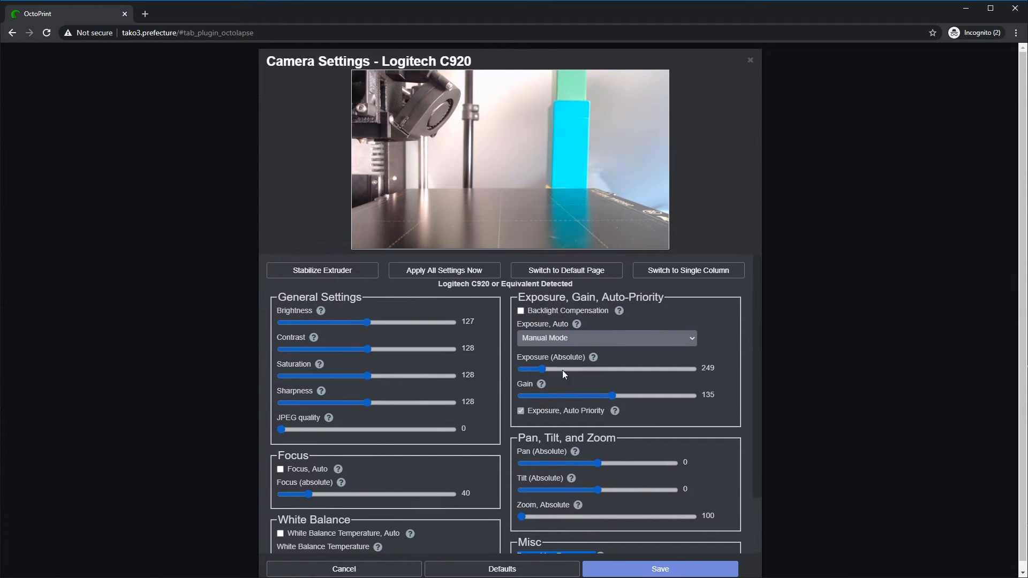
{"action": "scroll", "coordinate": [522, 396], "scroll_direction": "down", "scroll_amount": 2}
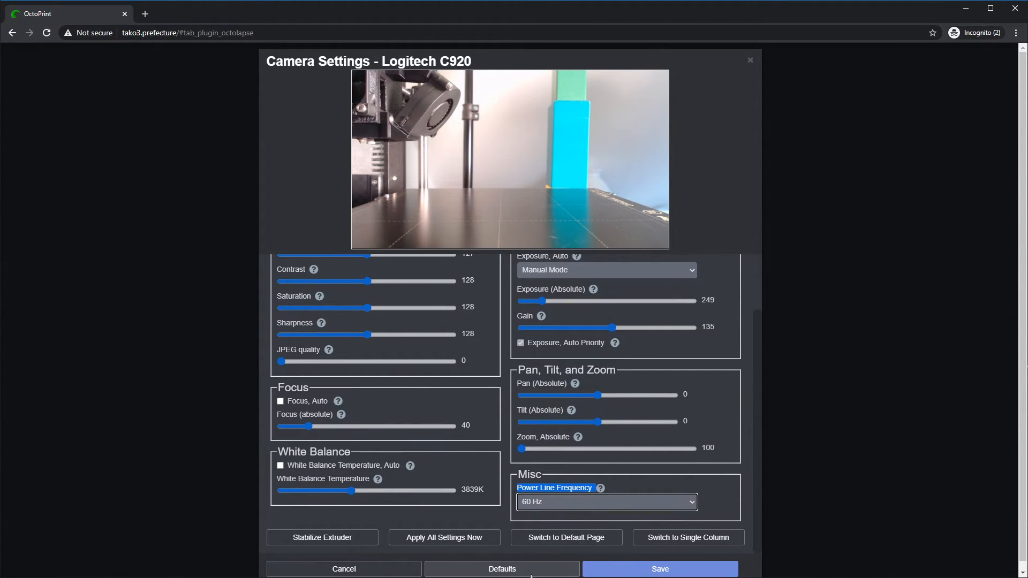
{"action": "left_click", "coordinate": [514, 570]}
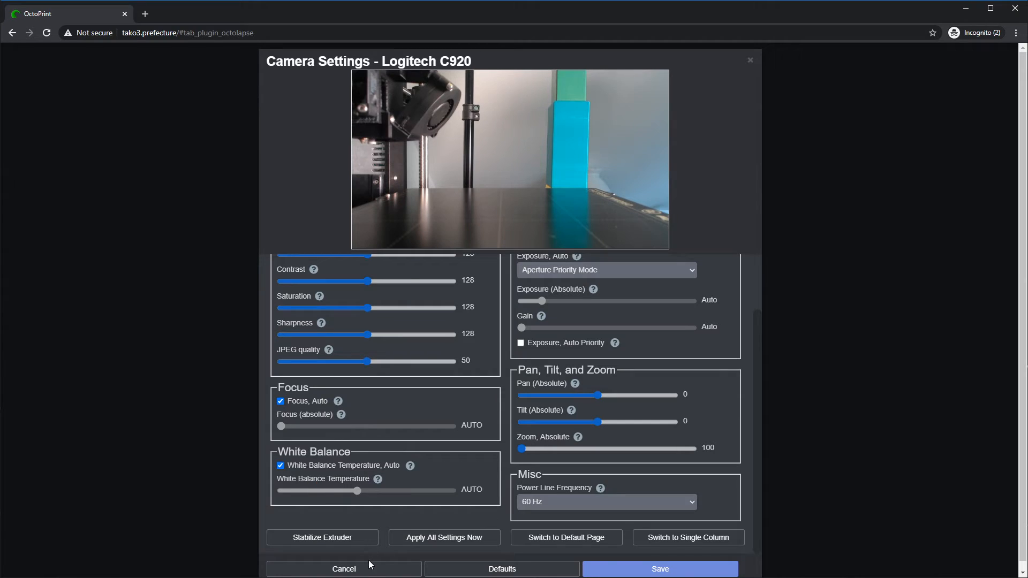
- Turn off automatic focus, set the absolute focus to 35, and disable the automatic white balance temperature
{"action": "left_click", "coordinate": [281, 402]}
{"action": "left_click", "coordinate": [306, 427]}
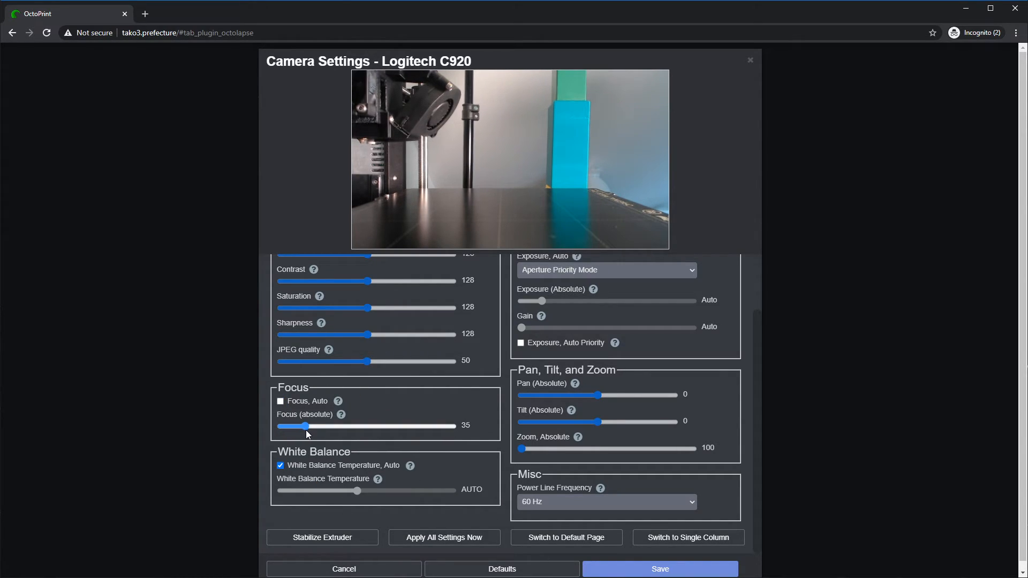
{"action": "left_click", "coordinate": [282, 466]}
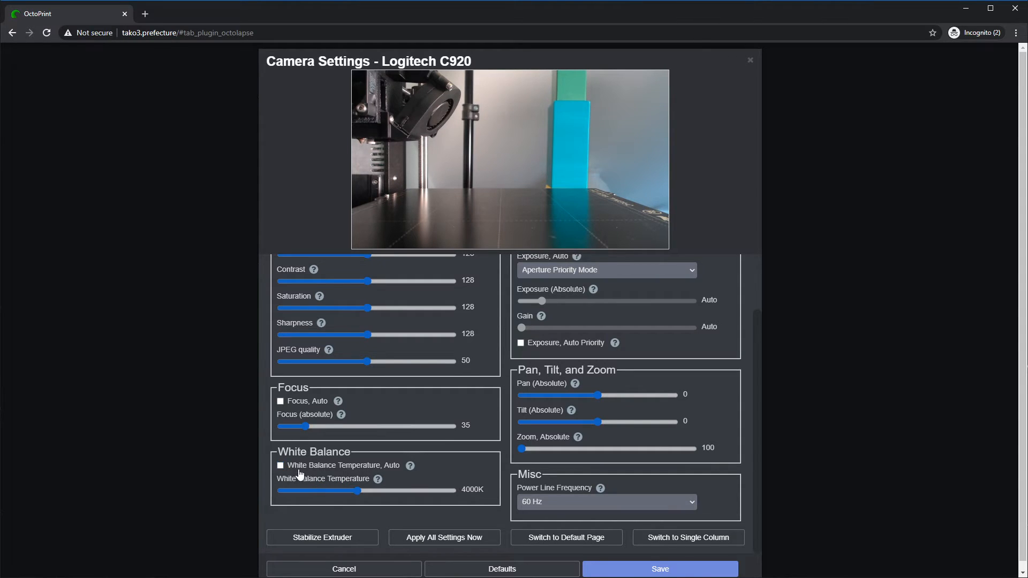
- Set the automatic exposure to Manual Mode with absolute exposure 236 and gain 66, leaving backlight compensation off, and save the camera settings
{"action": "scroll", "coordinate": [597, 378], "scroll_direction": "up", "scroll_amount": 2}
{"action": "left_click", "coordinate": [521, 311]}
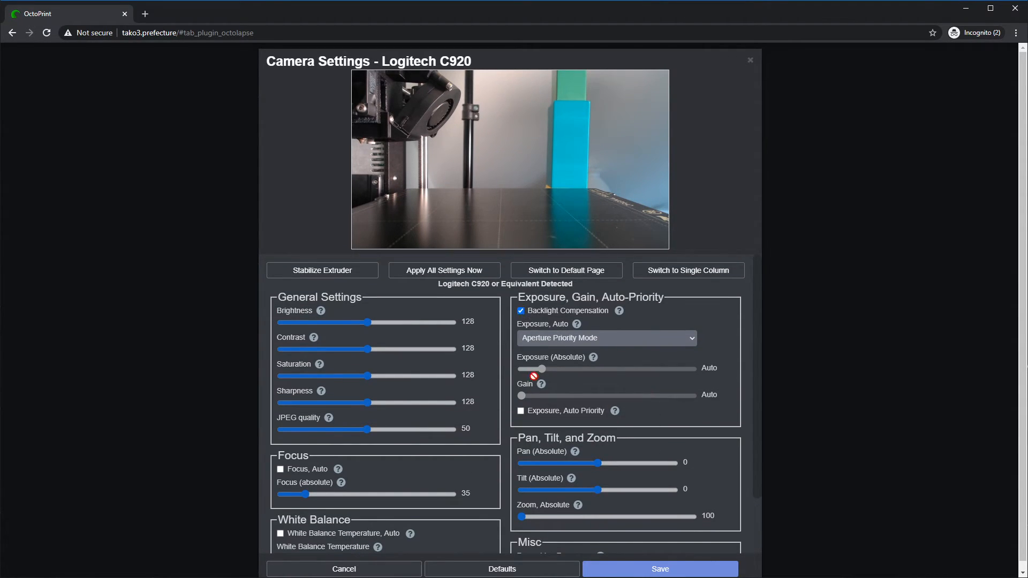
{"action": "left_click", "coordinate": [530, 338]}
{"action": "left_click", "coordinate": [540, 360]}
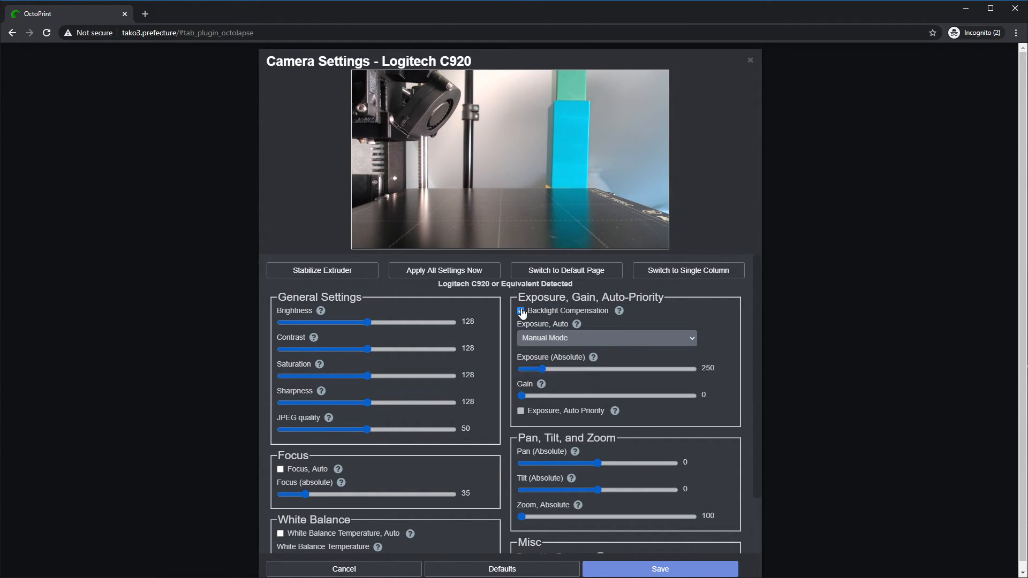
{"action": "left_click", "coordinate": [522, 311]}
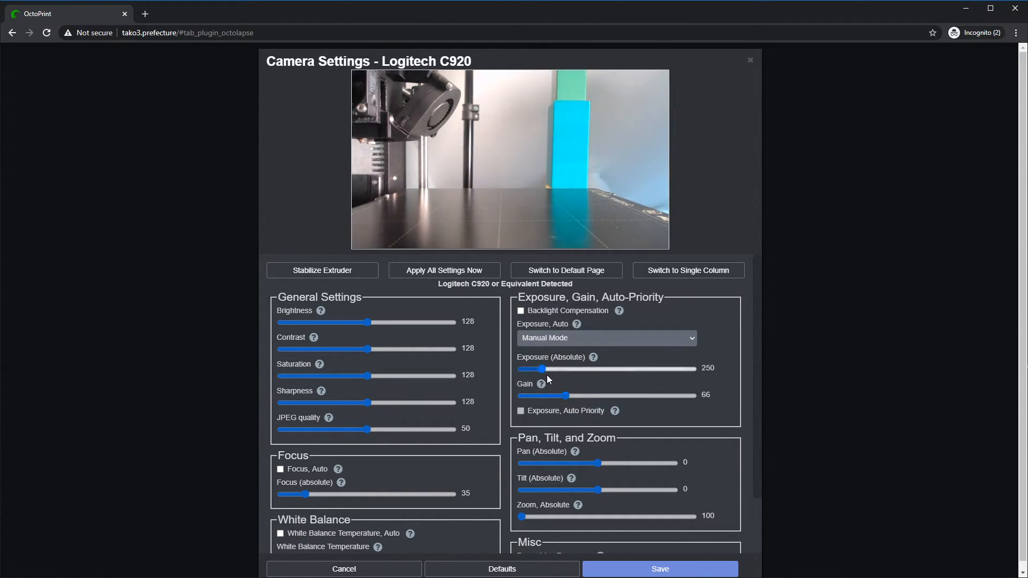
{"action": "left_click", "coordinate": [532, 372]}
{"action": "left_click_drag", "start_coordinate": [535, 372], "coordinate": [541, 377]}
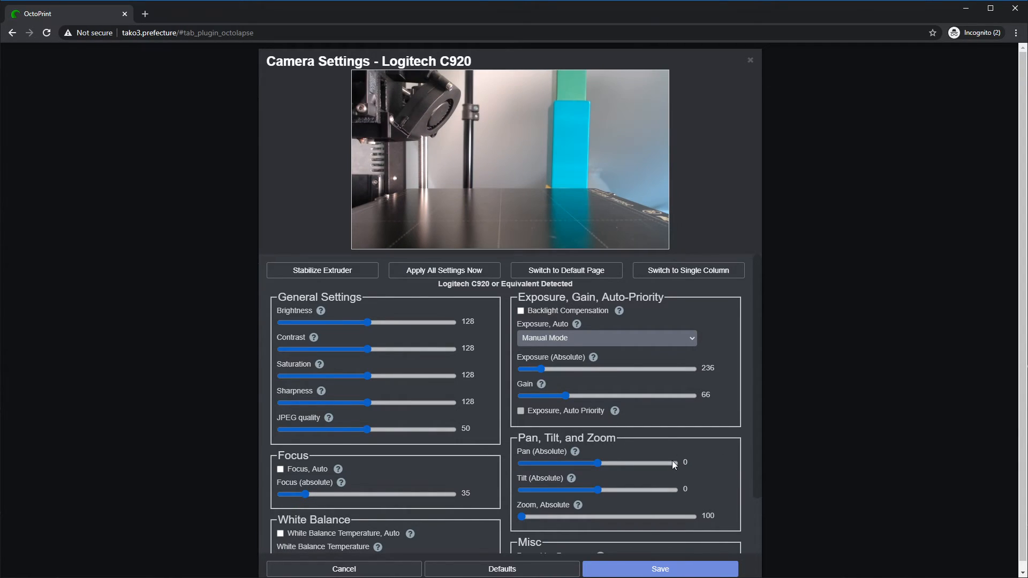
{"action": "left_click", "coordinate": [661, 566]}
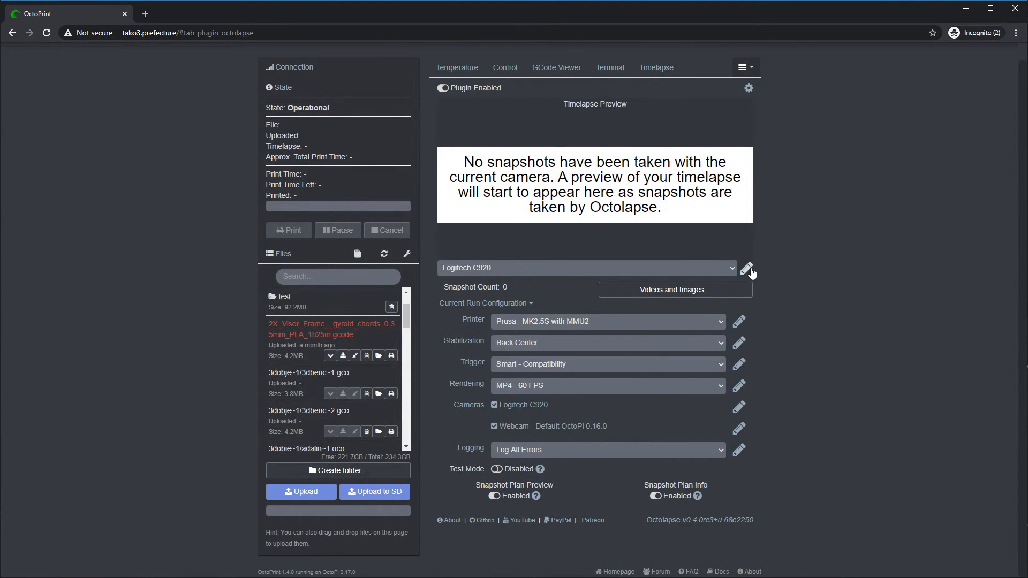
- Try brightness 255 for the Logitech C920, discard the change, and recheck the saved image settings
{"action": "left_click", "coordinate": [747, 268]}
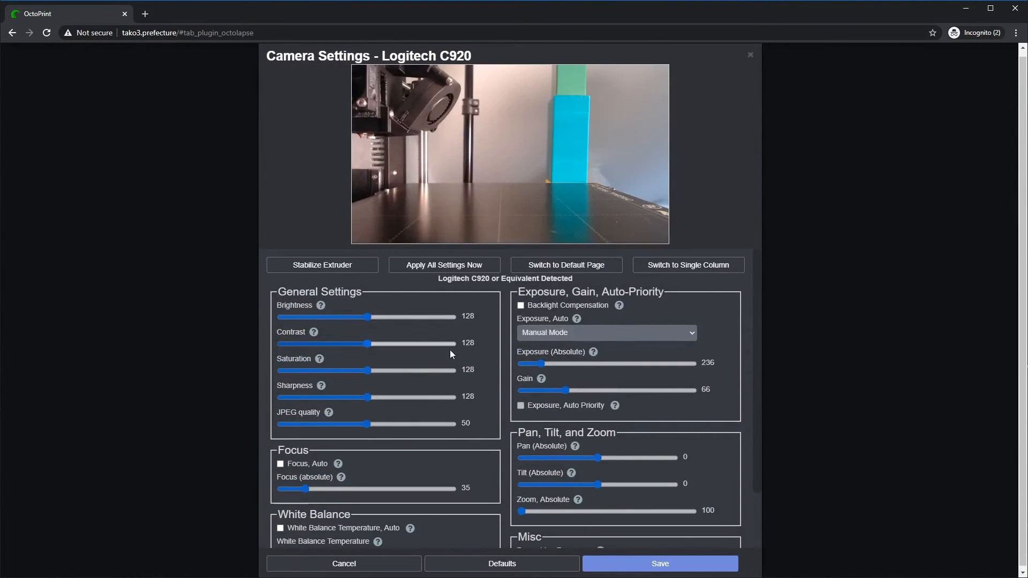
{"action": "left_click_drag", "start_coordinate": [442, 316], "coordinate": [454, 317]}
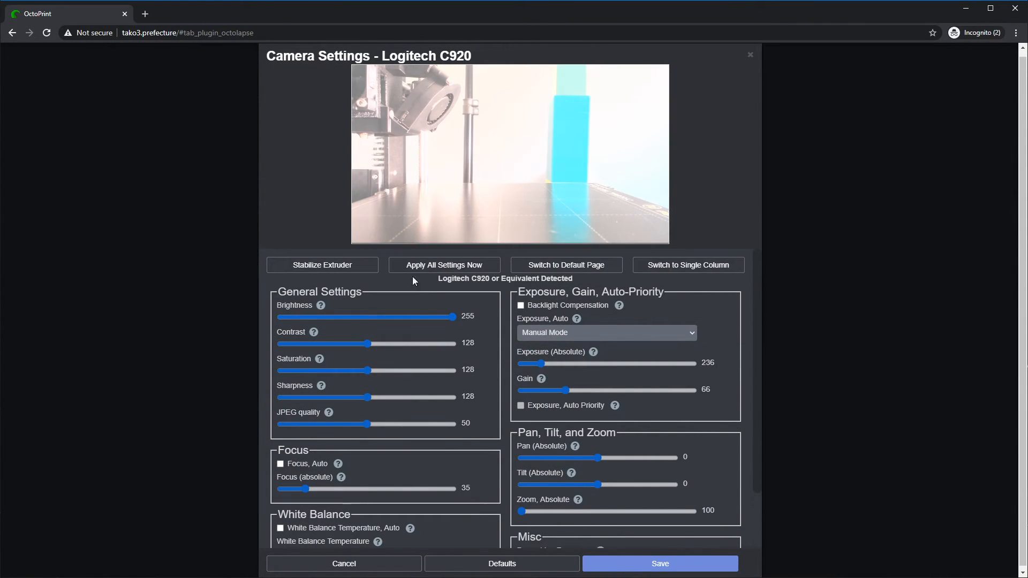
{"action": "left_click", "coordinate": [343, 566]}
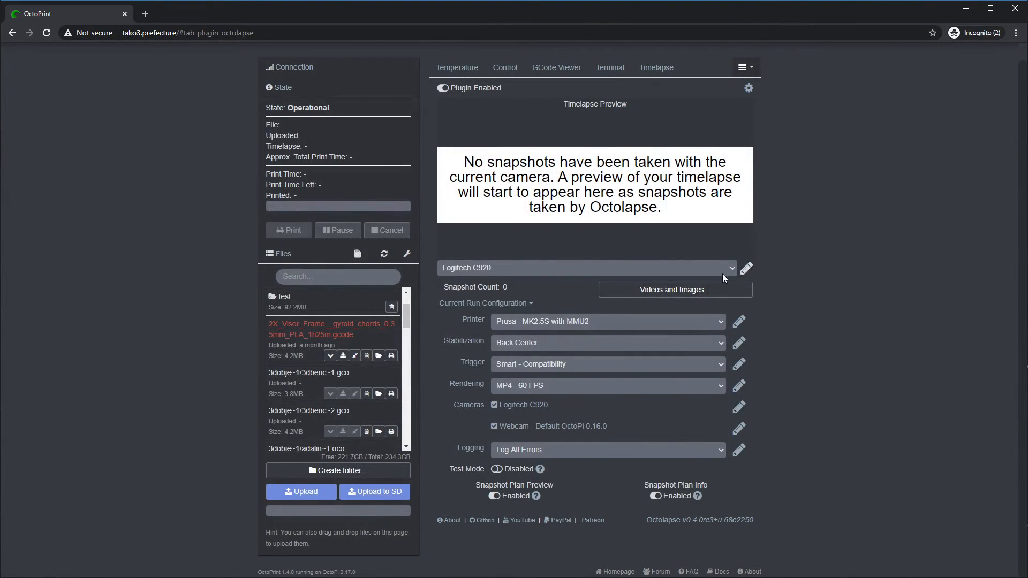
{"action": "left_click", "coordinate": [746, 268]}
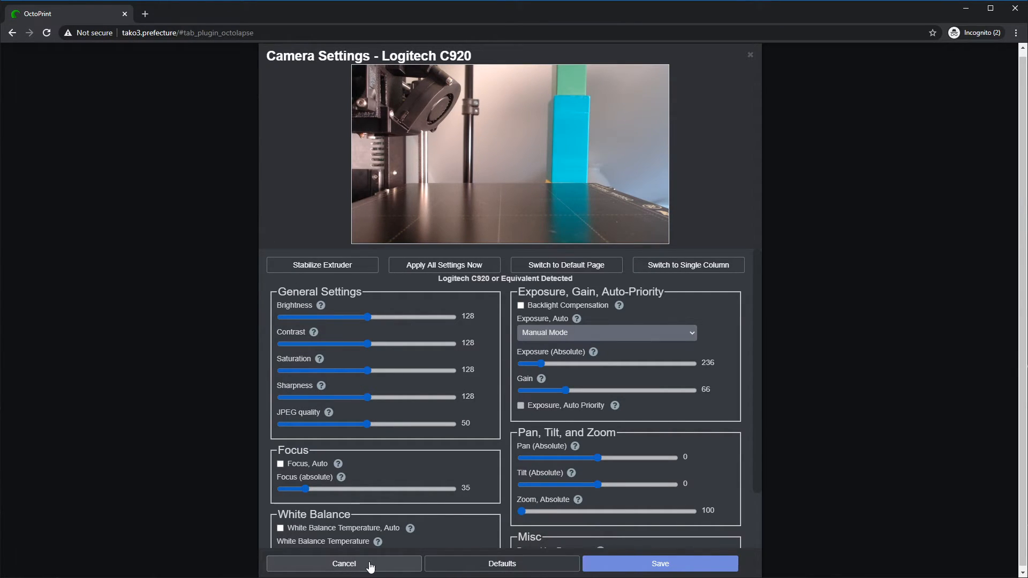
{"action": "left_click", "coordinate": [344, 565]}
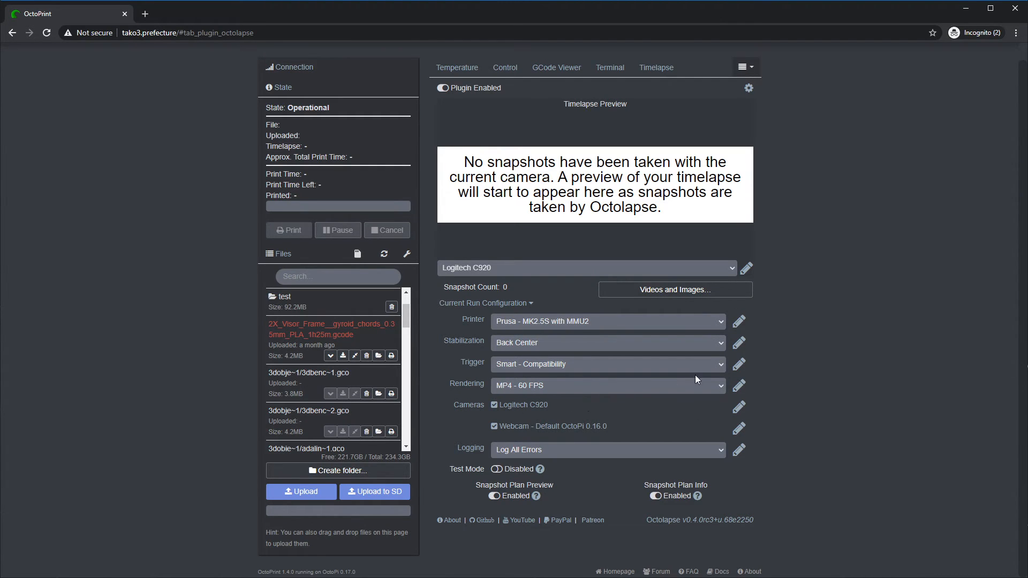
- Review the Custom Image Preferences in the Logitech C920 camera profile, and close the profile without saving
{"action": "left_click", "coordinate": [739, 407]}
{"action": "scroll", "coordinate": [502, 371], "scroll_direction": "down", "scroll_amount": 10}
{"action": "scroll", "coordinate": [492, 367], "scroll_direction": "down", "scroll_amount": 2}
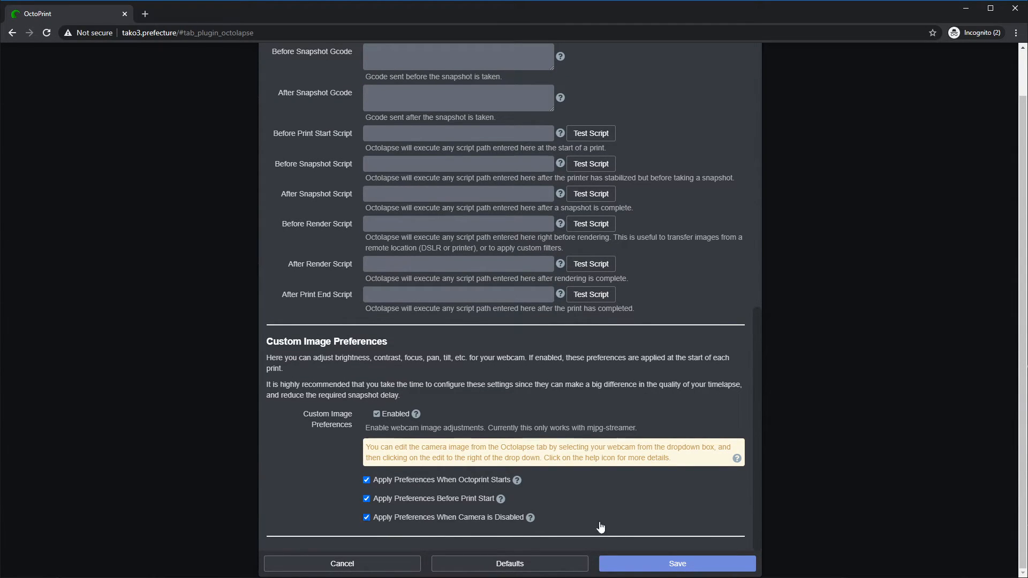
{"action": "left_click", "coordinate": [382, 565]}
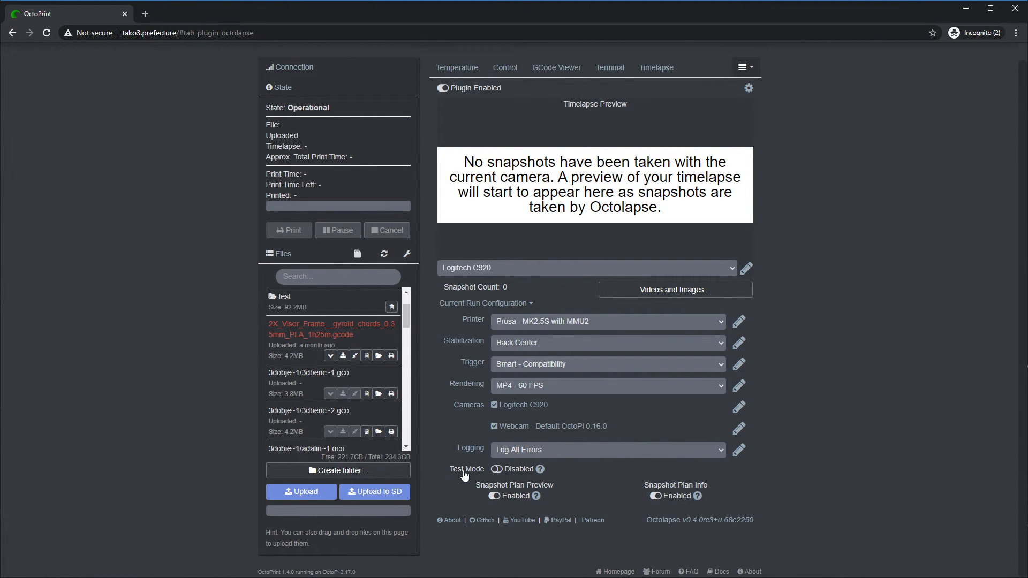
- Enable Octolapse's test mode and load test_cube.gcode from the Octolapse folder
{"action": "left_click", "coordinate": [496, 469]}
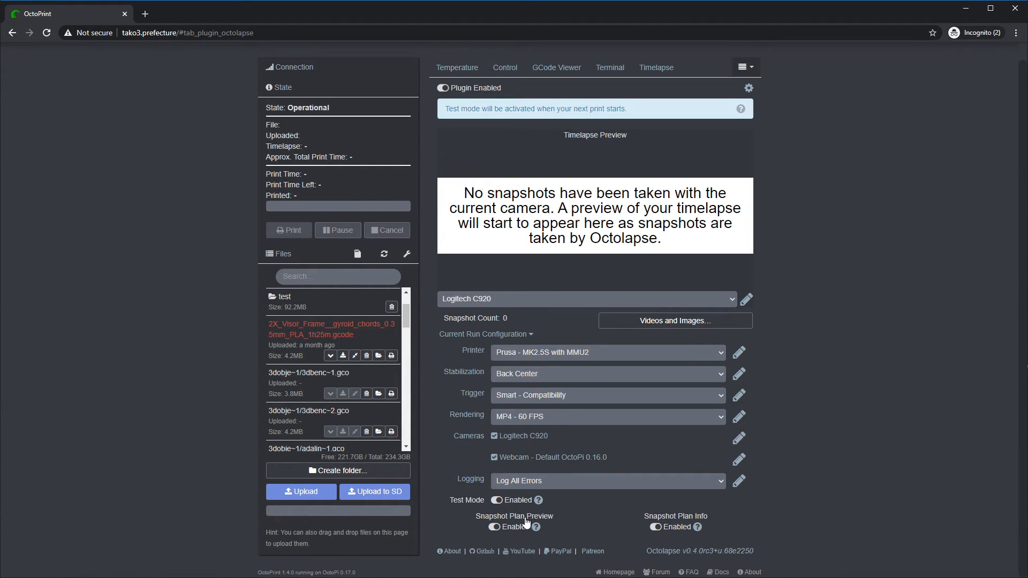
{"action": "left_click_drag", "start_coordinate": [448, 107], "coordinate": [634, 115]}
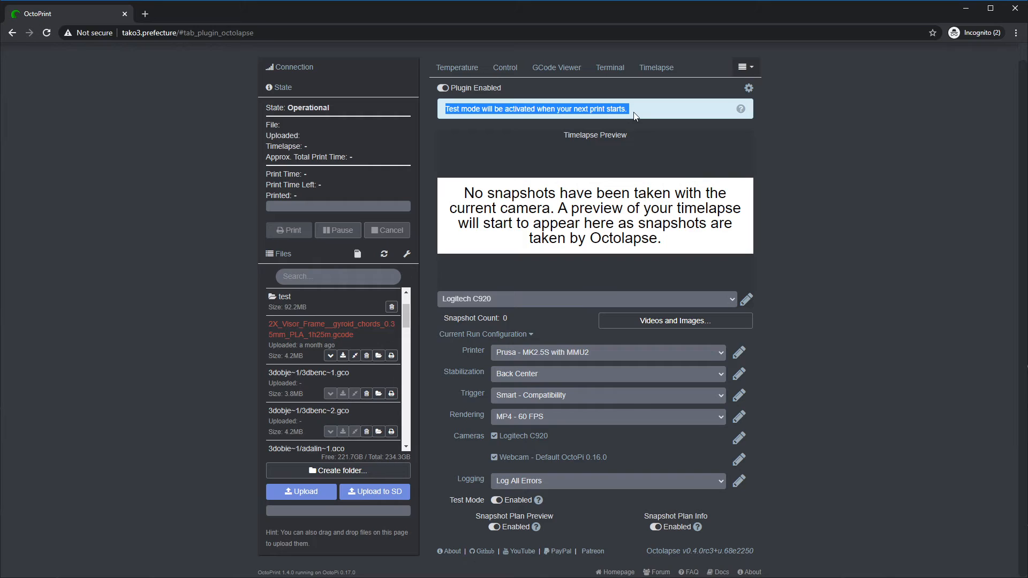
{"action": "scroll", "coordinate": [377, 348], "scroll_direction": "up", "scroll_amount": 3}
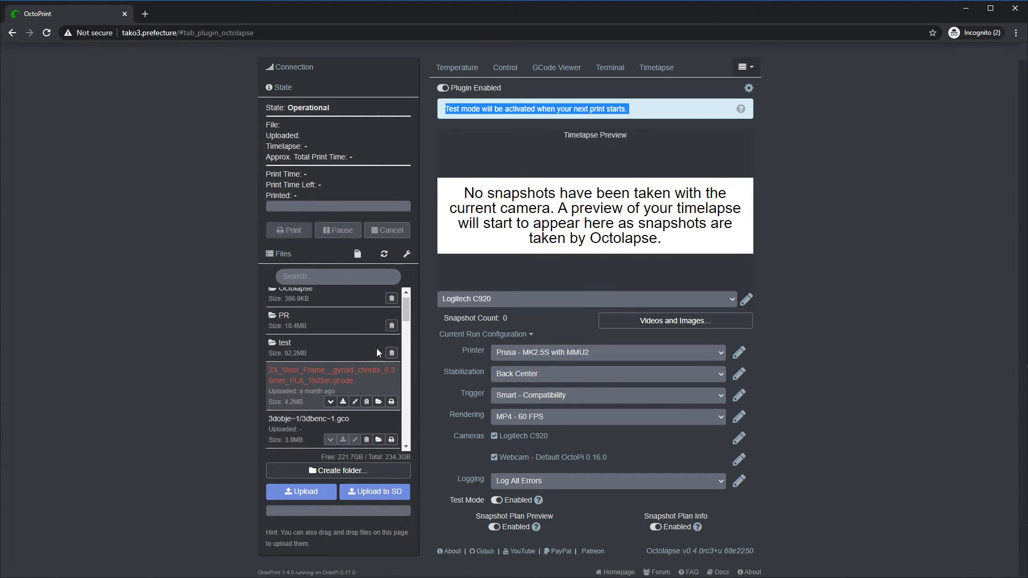
{"action": "left_click", "coordinate": [301, 322]}
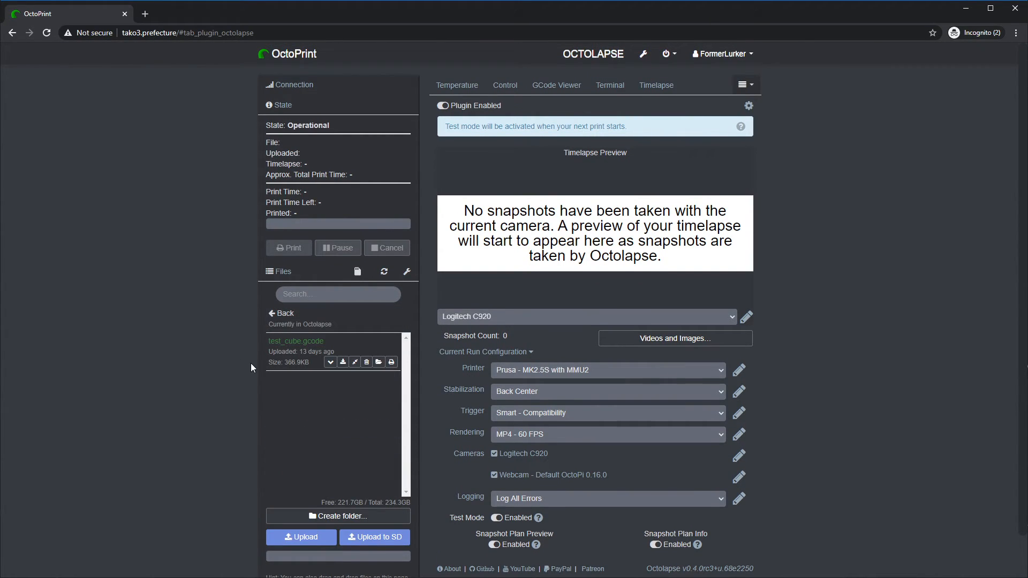
{"action": "left_click", "coordinate": [300, 344]}
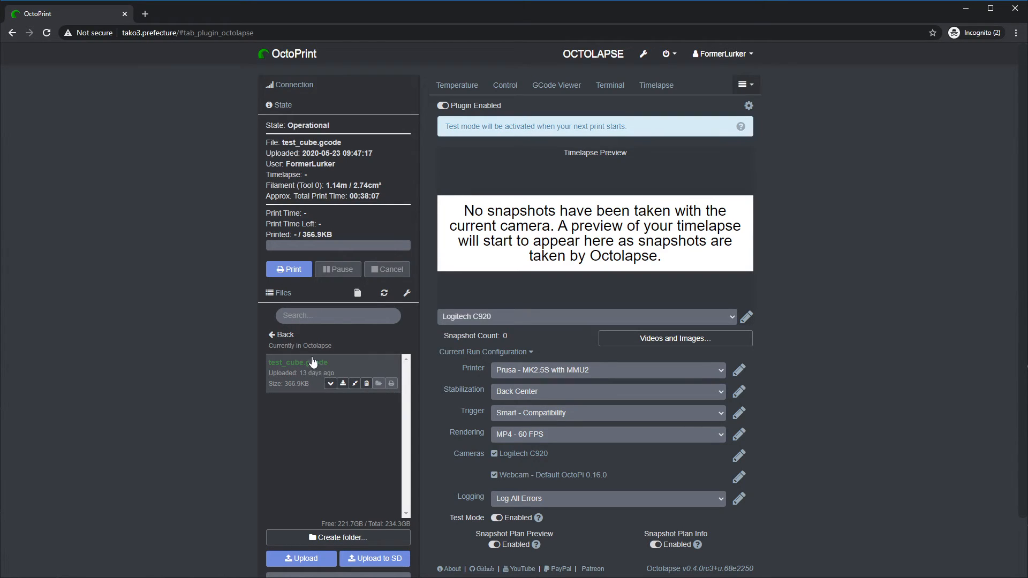
- Start printing the loaded file and accept its snapshot plan preview
{"action": "left_click", "coordinate": [293, 263]}
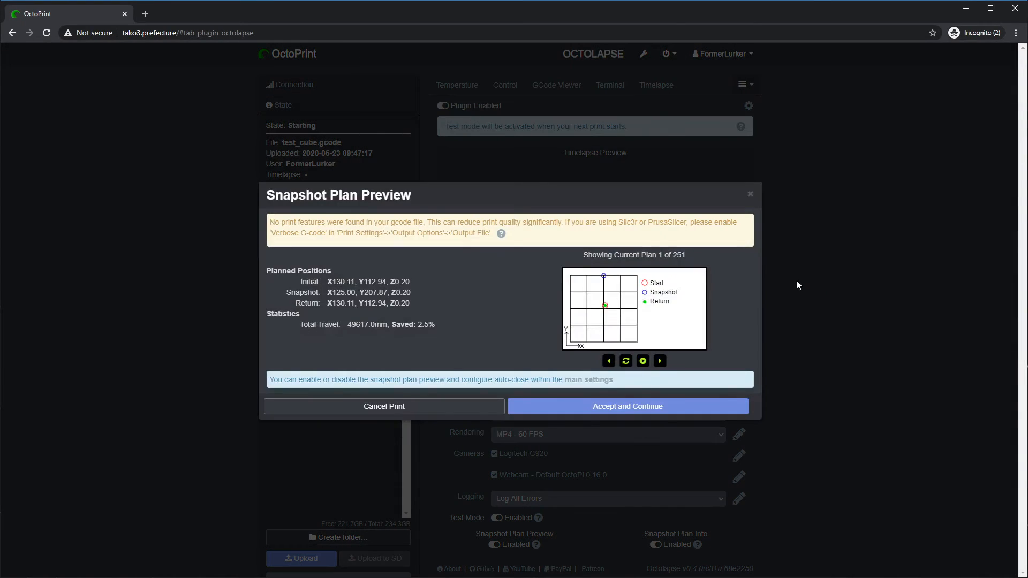
{"action": "left_click_drag", "start_coordinate": [268, 197], "coordinate": [420, 199]}
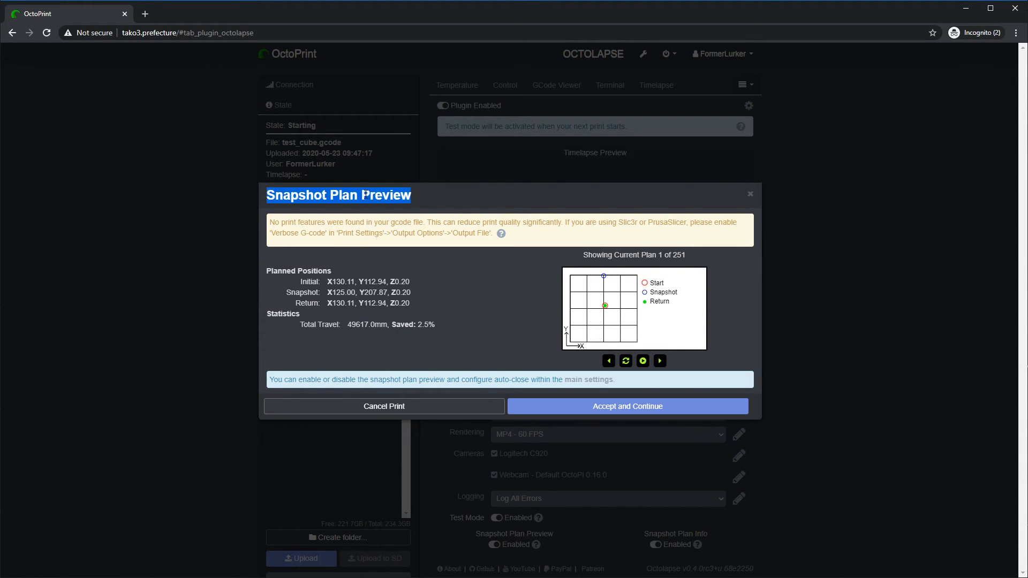
{"action": "left_click", "coordinate": [635, 406]}
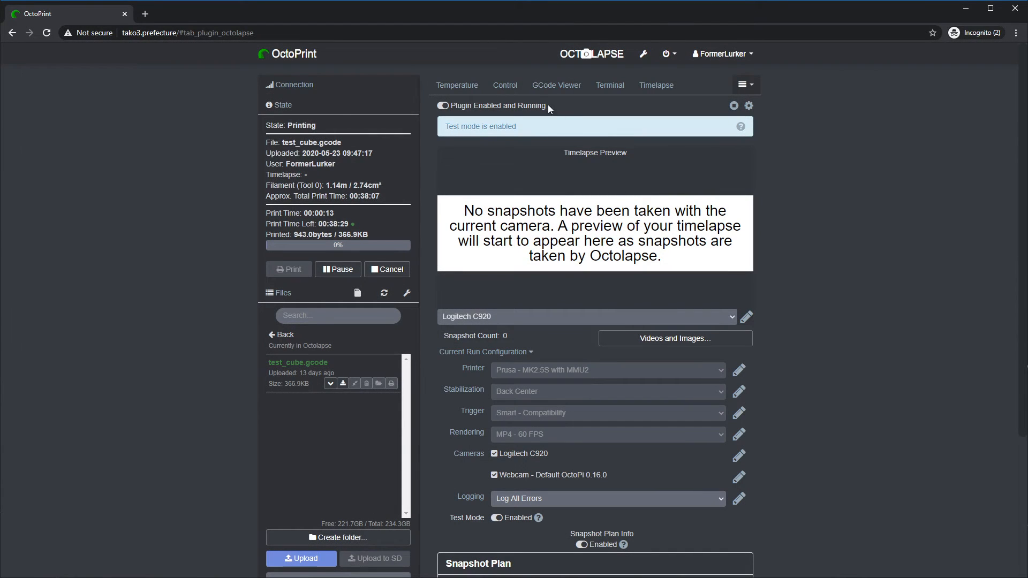
- Check the webcam feed of the running print, and examine the lines remaining and percent complete in Octolapse's Snapshot Plan
{"action": "left_click", "coordinate": [505, 85]}
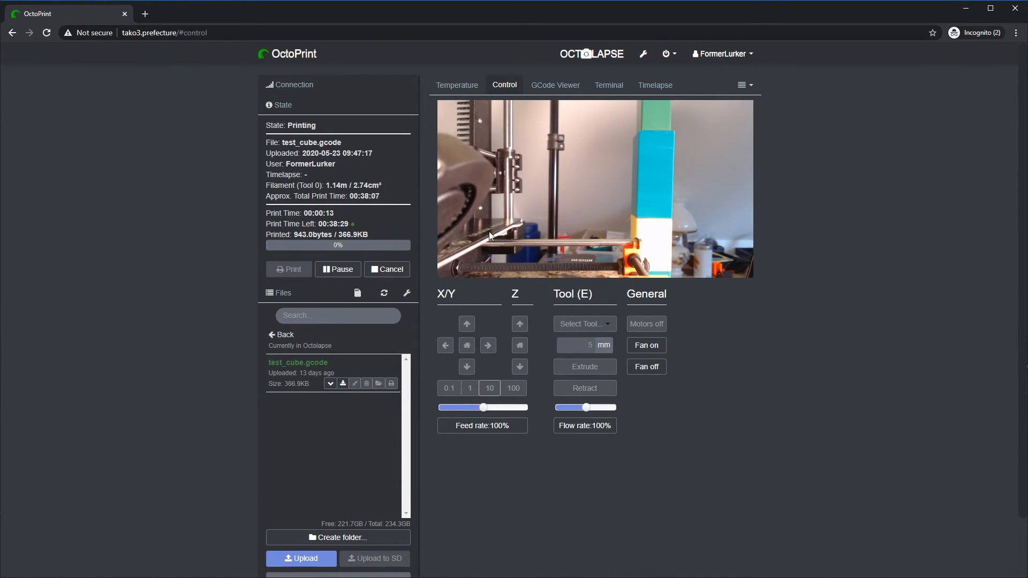
{"action": "left_click", "coordinate": [751, 85]}
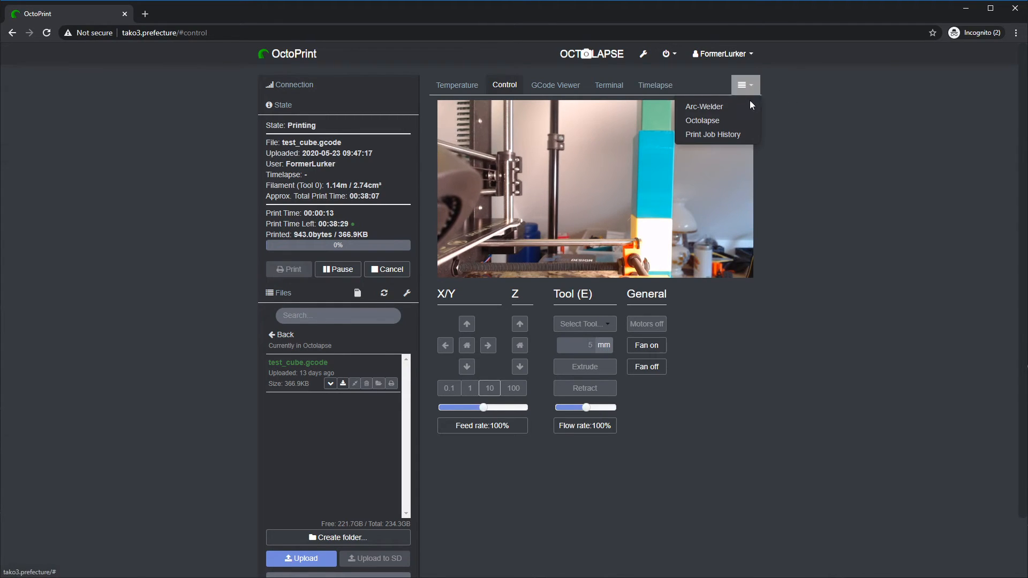
{"action": "left_click", "coordinate": [707, 118]}
{"action": "scroll", "coordinate": [855, 359], "scroll_direction": "down", "scroll_amount": 3}
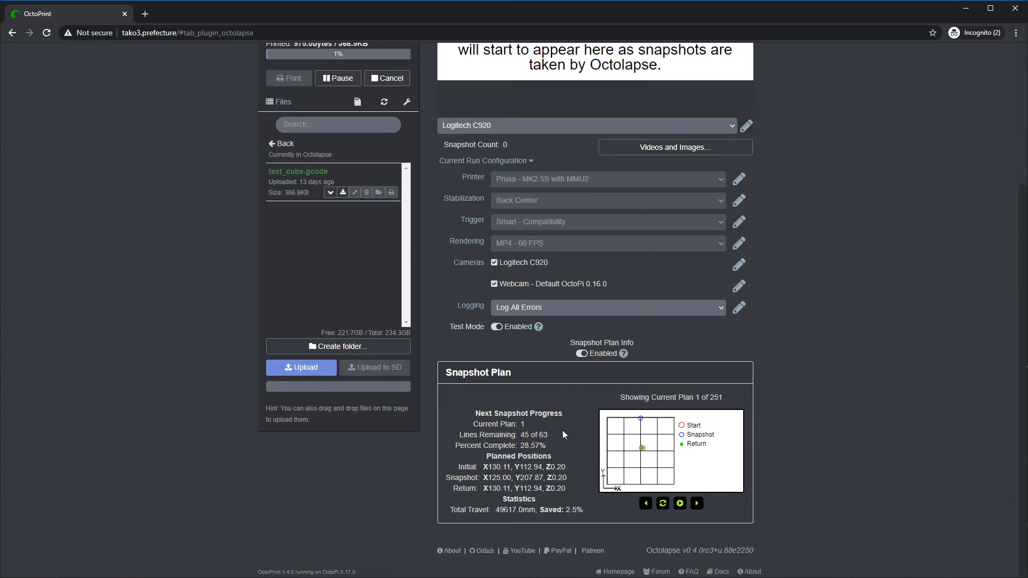
{"action": "double_click", "coordinate": [448, 373]}
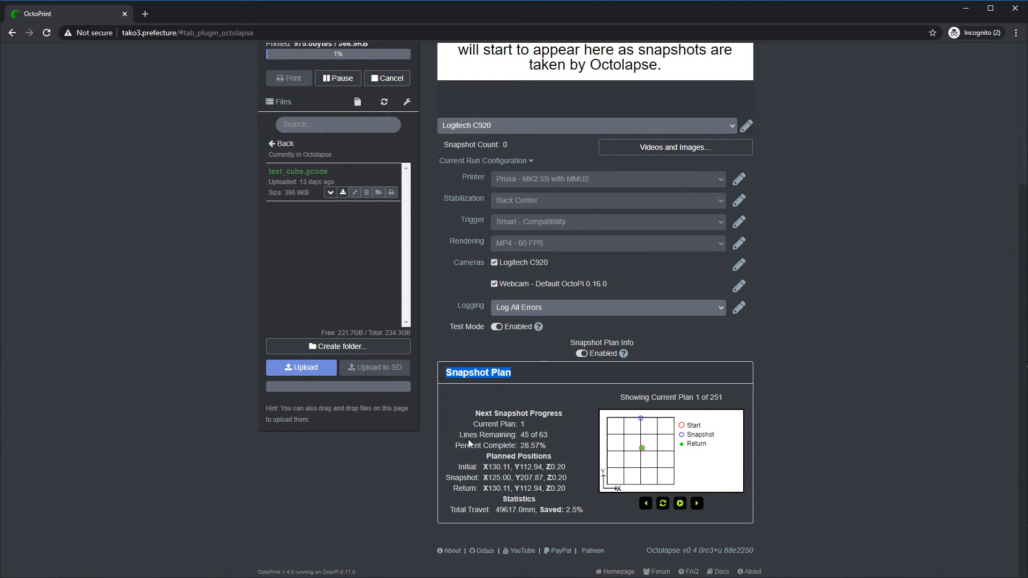
{"action": "left_click_drag", "start_coordinate": [459, 435], "coordinate": [555, 437]}
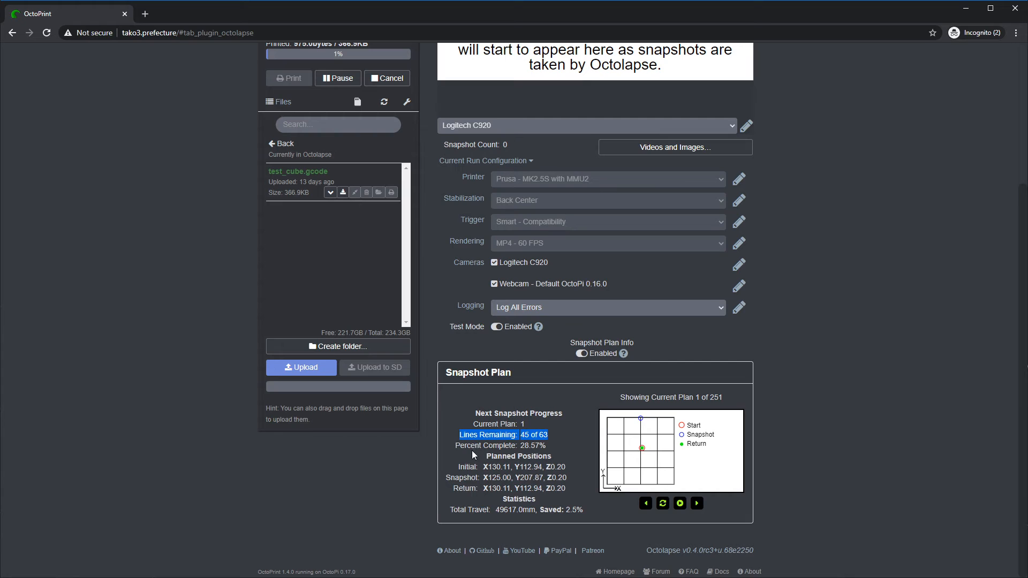
{"action": "left_click", "coordinate": [515, 442]}
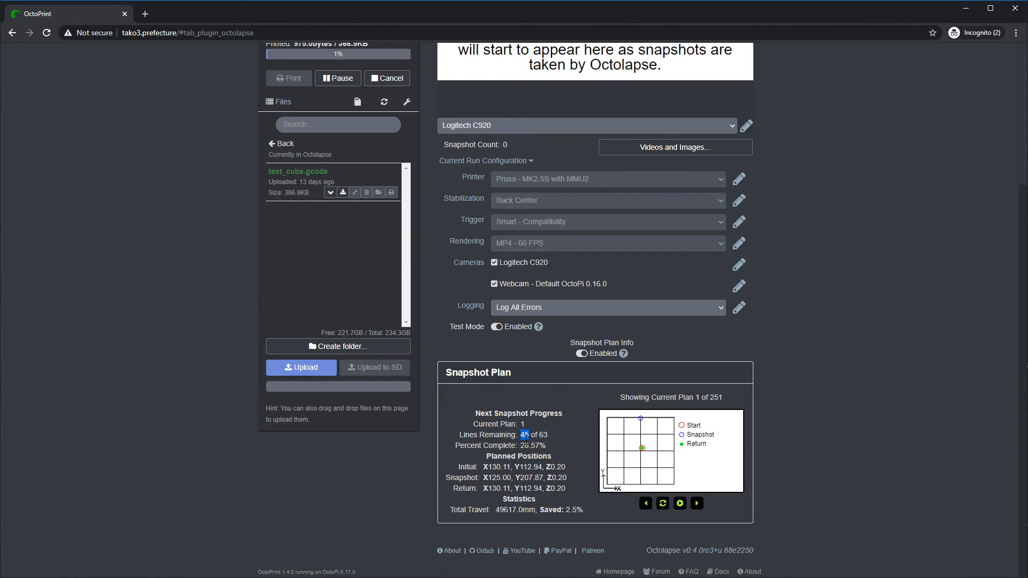
{"action": "left_click_drag", "start_coordinate": [521, 446], "coordinate": [541, 446]}
{"action": "scroll", "coordinate": [532, 454], "scroll_direction": "up", "scroll_amount": 4}
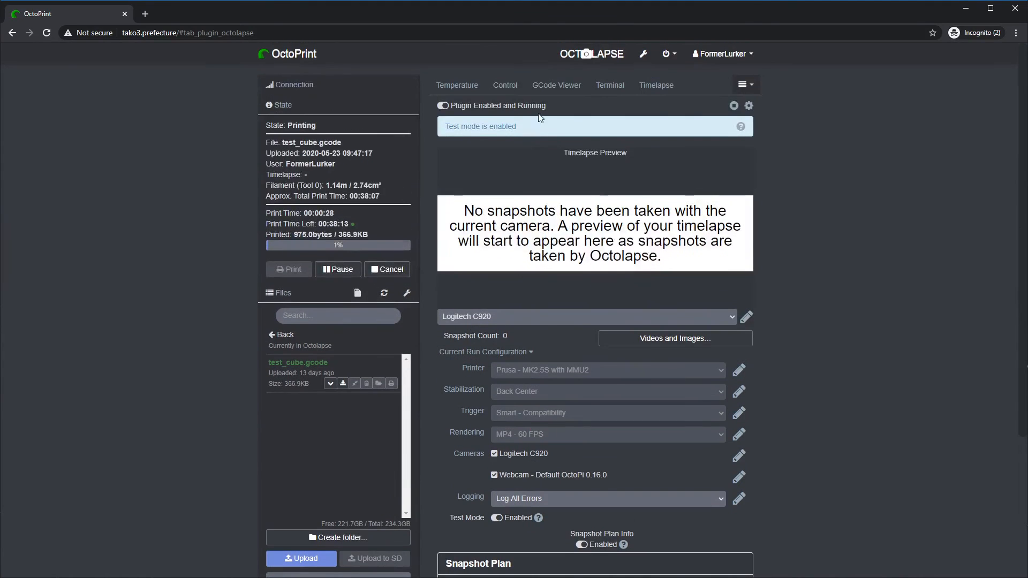
- Watch the printer on the webcam feed and check the tool and bed temperatures during the test print
{"action": "left_click", "coordinate": [523, 86]}
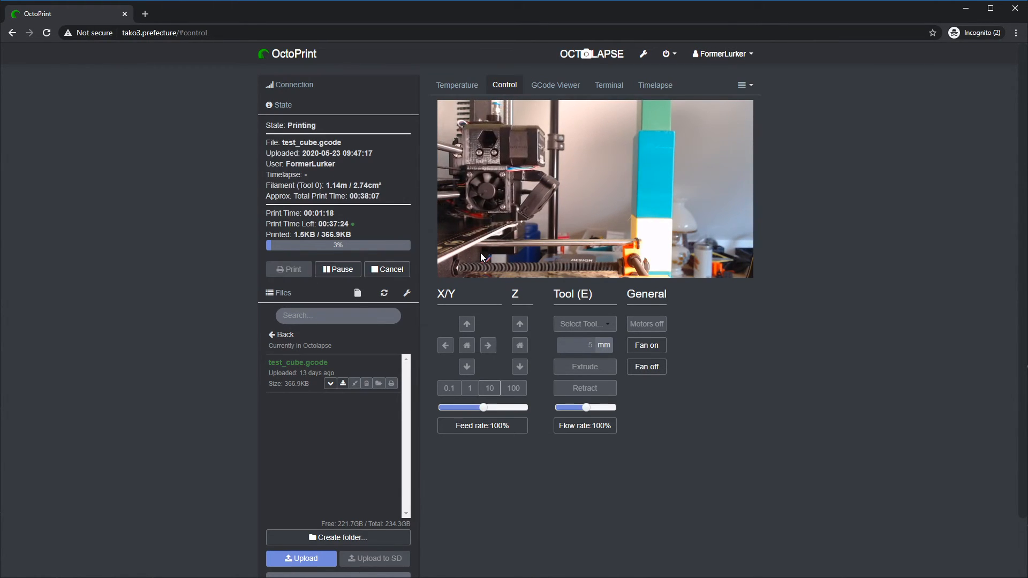
{"action": "left_click", "coordinate": [472, 89]}
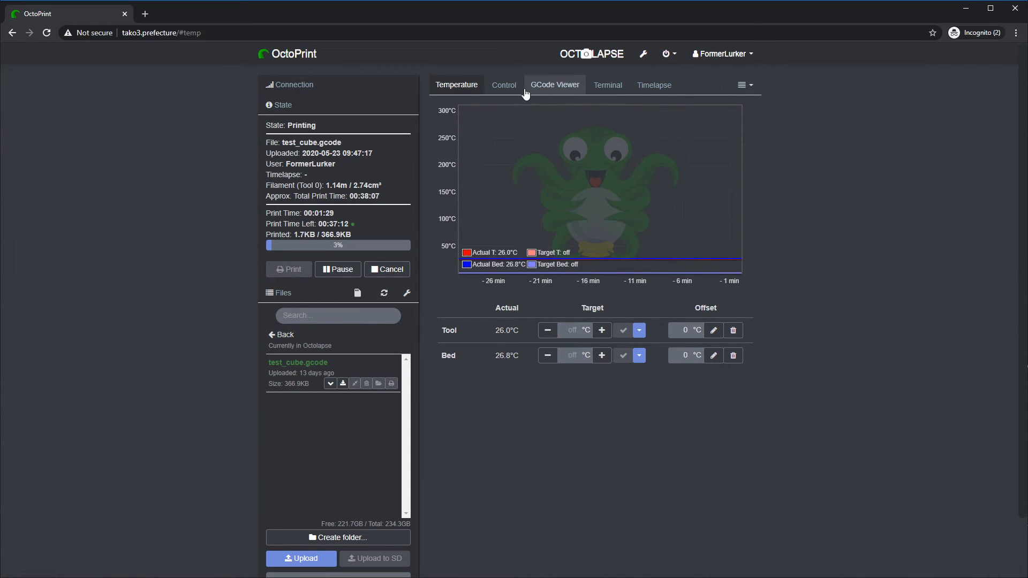
{"action": "left_click", "coordinate": [506, 89]}
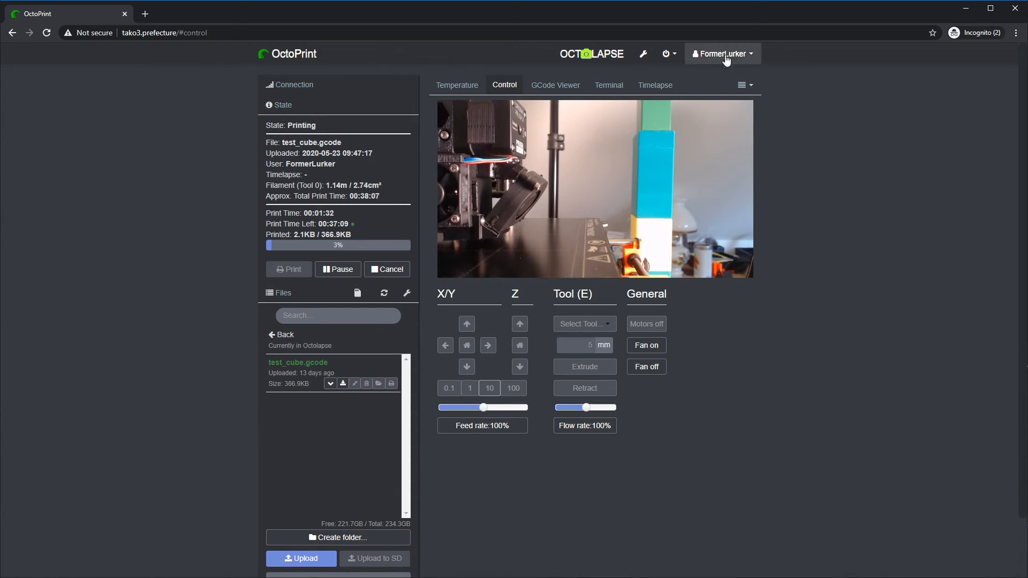
- Return to the Octolapse view and review the Logitech C920's image settings during the print, leaving them without saving
{"action": "left_click", "coordinate": [753, 89]}
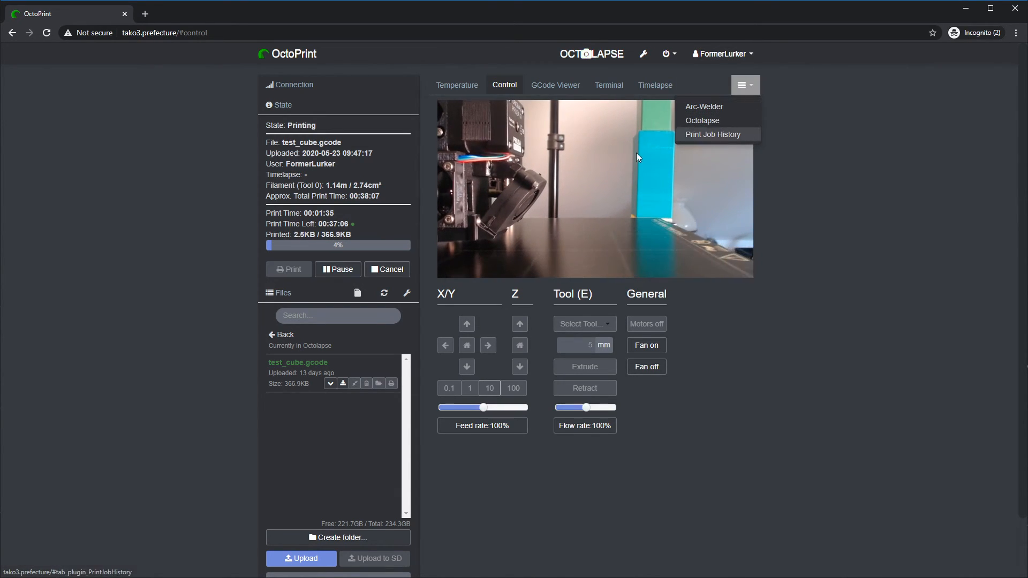
{"action": "left_click", "coordinate": [721, 124]}
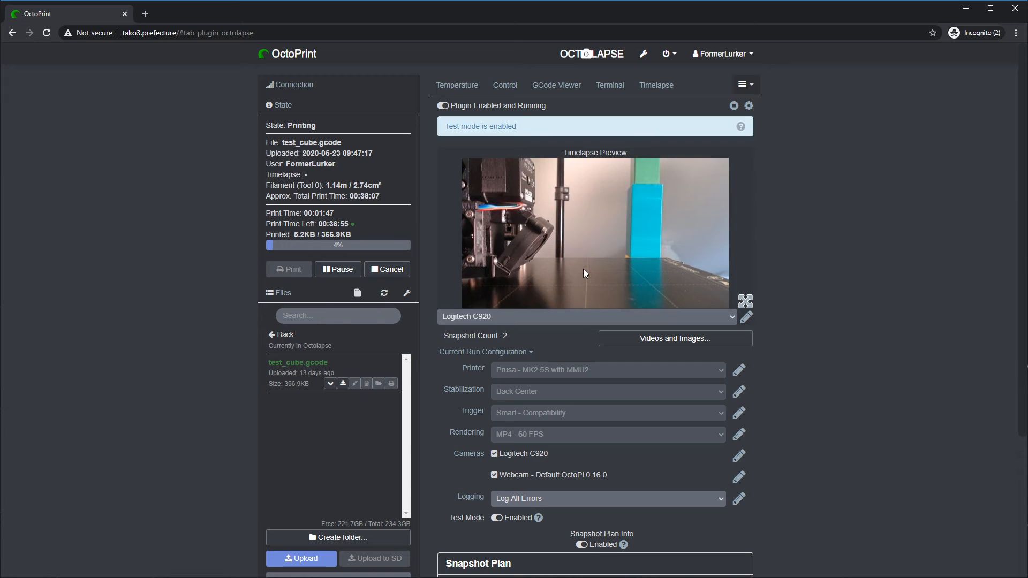
{"action": "left_click", "coordinate": [747, 318]}
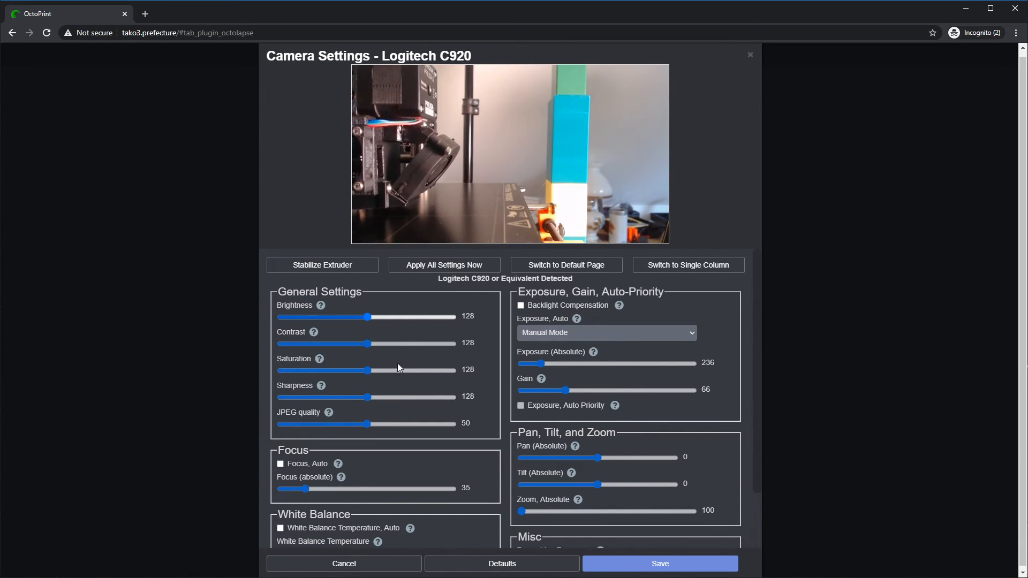
{"action": "left_click", "coordinate": [336, 564]}
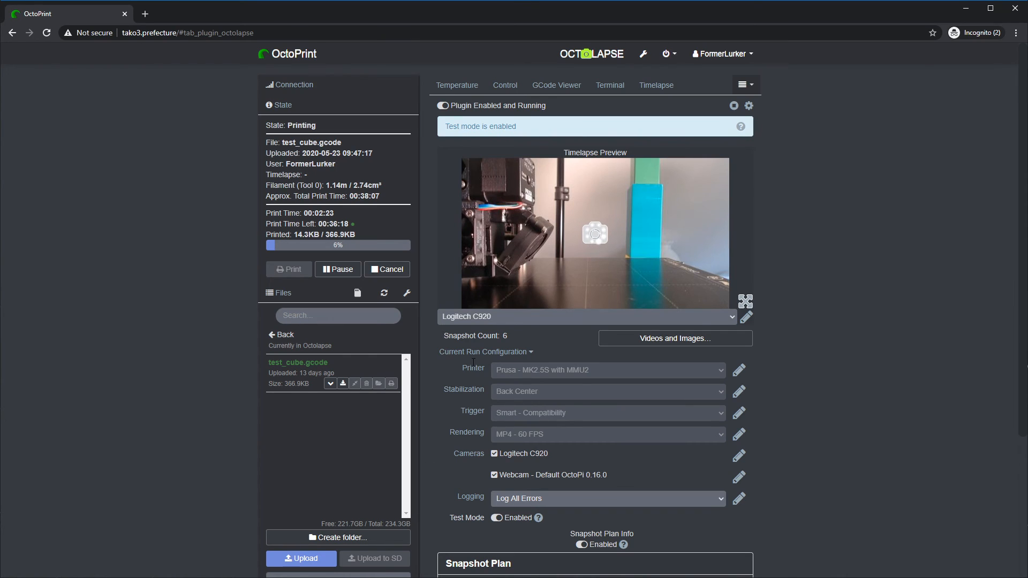
- Check the Logitech C920's live feed in its camera settings, and view the timelapse preview at full size
{"action": "left_click", "coordinate": [746, 319]}
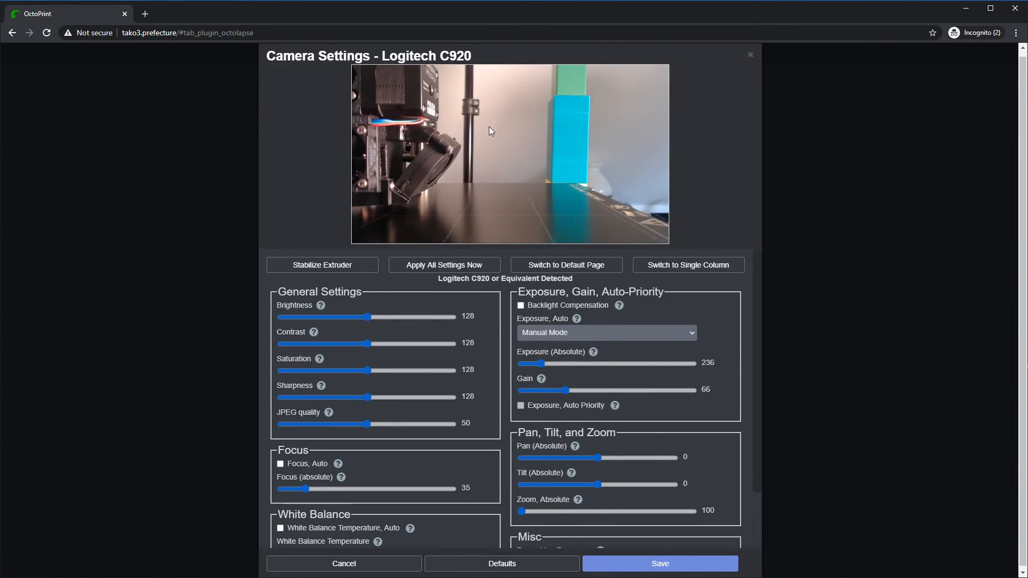
{"action": "left_click", "coordinate": [750, 55]}
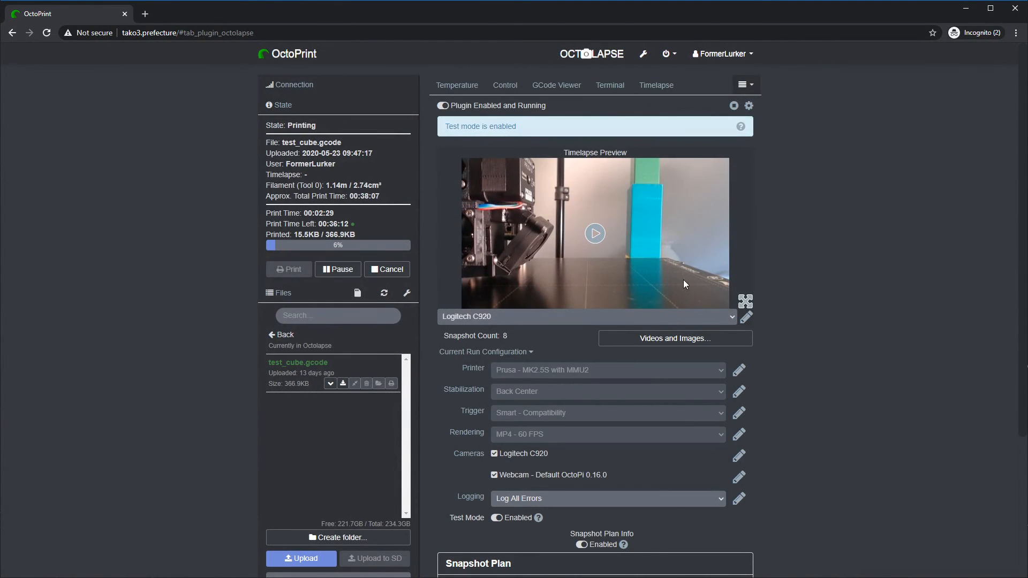
{"action": "left_click", "coordinate": [745, 301]}
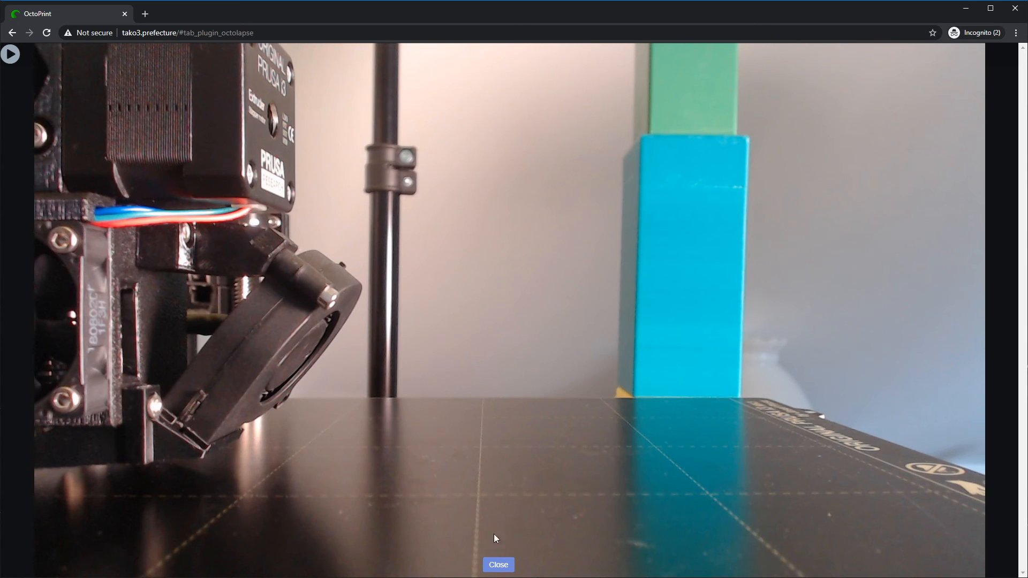
{"action": "left_click", "coordinate": [498, 565]}
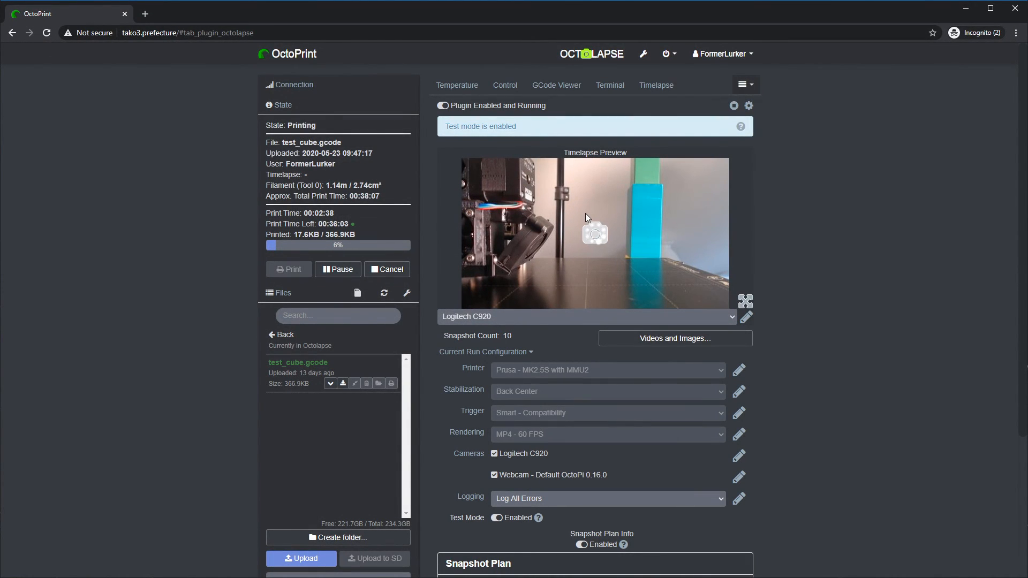
- Cancel the running test print and check the progress of its timelapse renderings
{"action": "left_click", "coordinate": [392, 273]}
{"action": "left_click", "coordinate": [637, 349]}
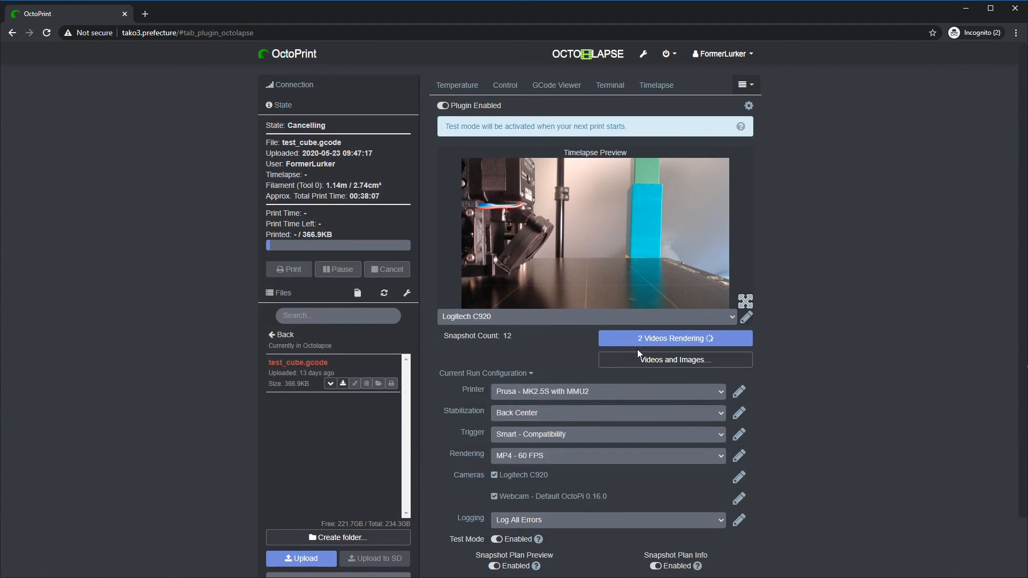
{"action": "left_click", "coordinate": [663, 339]}
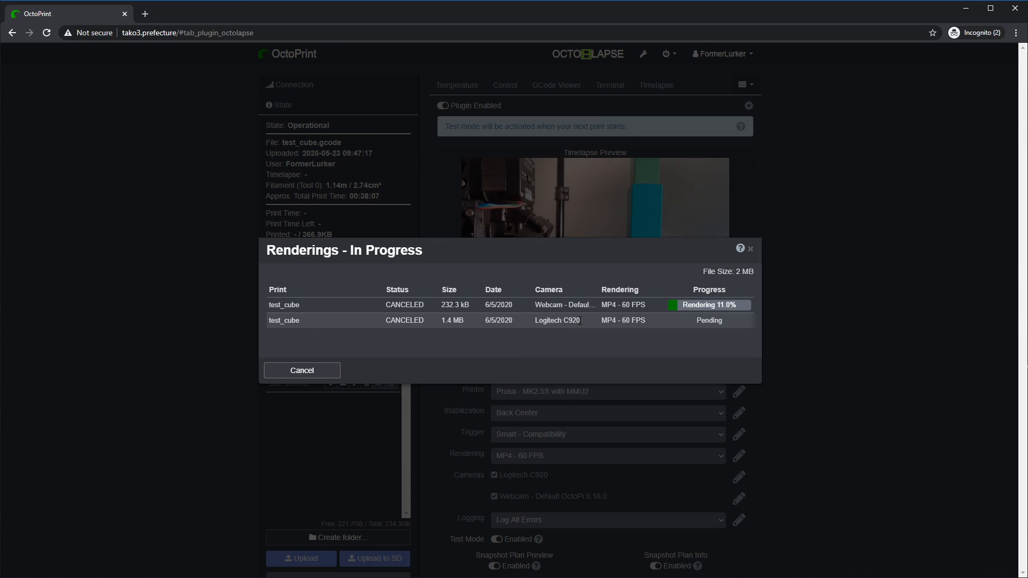
{"action": "left_click_drag", "start_coordinate": [537, 320], "coordinate": [580, 323]}
{"action": "left_click", "coordinate": [751, 249]}
- Examine the Logitech C920's image settings once more after the cancelled print, and leave them without saving
{"action": "left_click", "coordinate": [747, 318]}
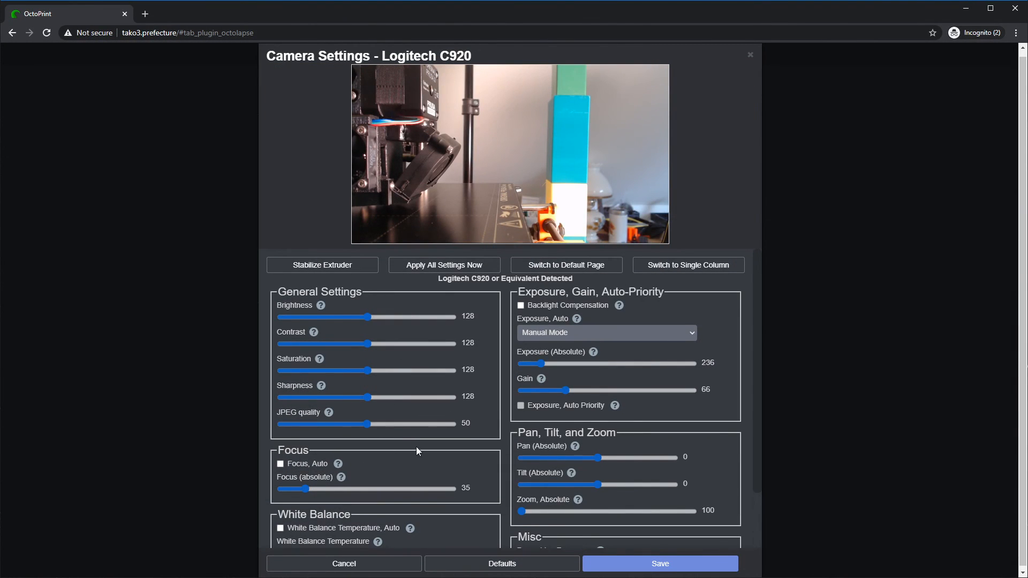
{"action": "left_click", "coordinate": [369, 564]}
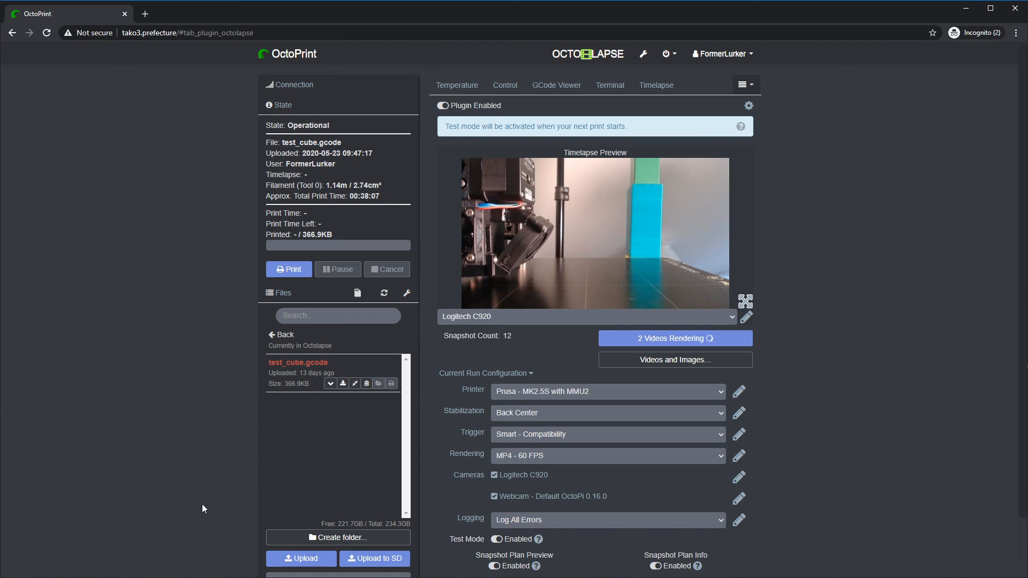
- Read through Octolapse's About information and close it
{"action": "scroll", "coordinate": [841, 499], "scroll_direction": "down", "scroll_amount": 1}
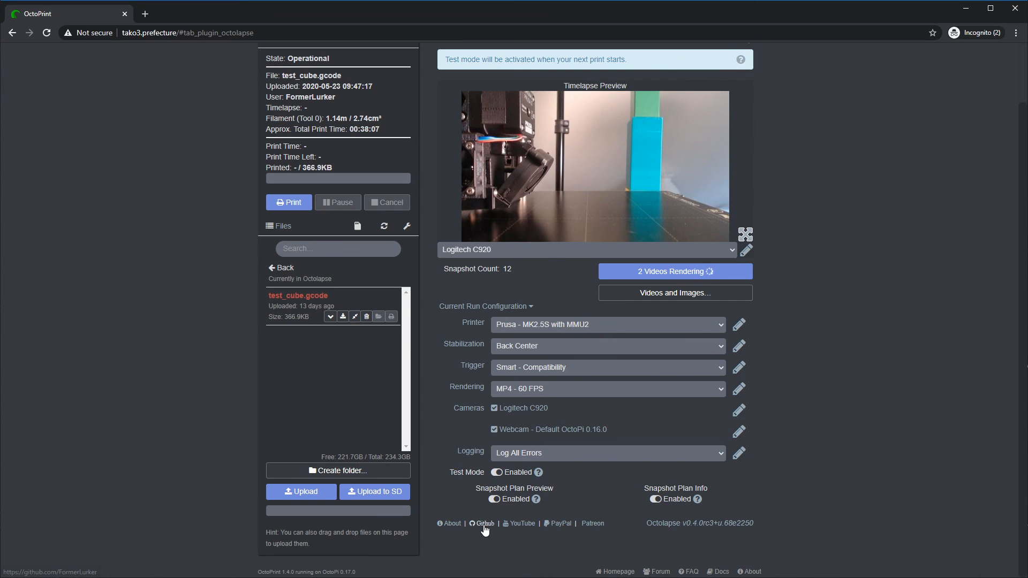
{"action": "left_click", "coordinate": [451, 524]}
{"action": "scroll", "coordinate": [470, 239], "scroll_direction": "down", "scroll_amount": 6}
{"action": "scroll", "coordinate": [544, 171], "scroll_direction": "up", "scroll_amount": 5}
{"action": "scroll", "coordinate": [544, 172], "scroll_direction": "up", "scroll_amount": 1}
{"action": "left_click", "coordinate": [712, 533]}
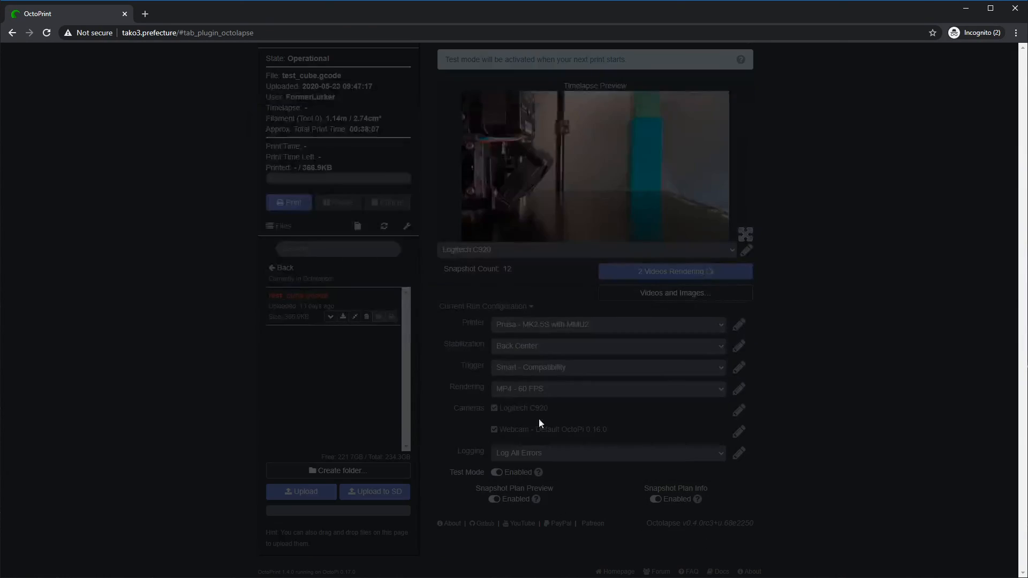